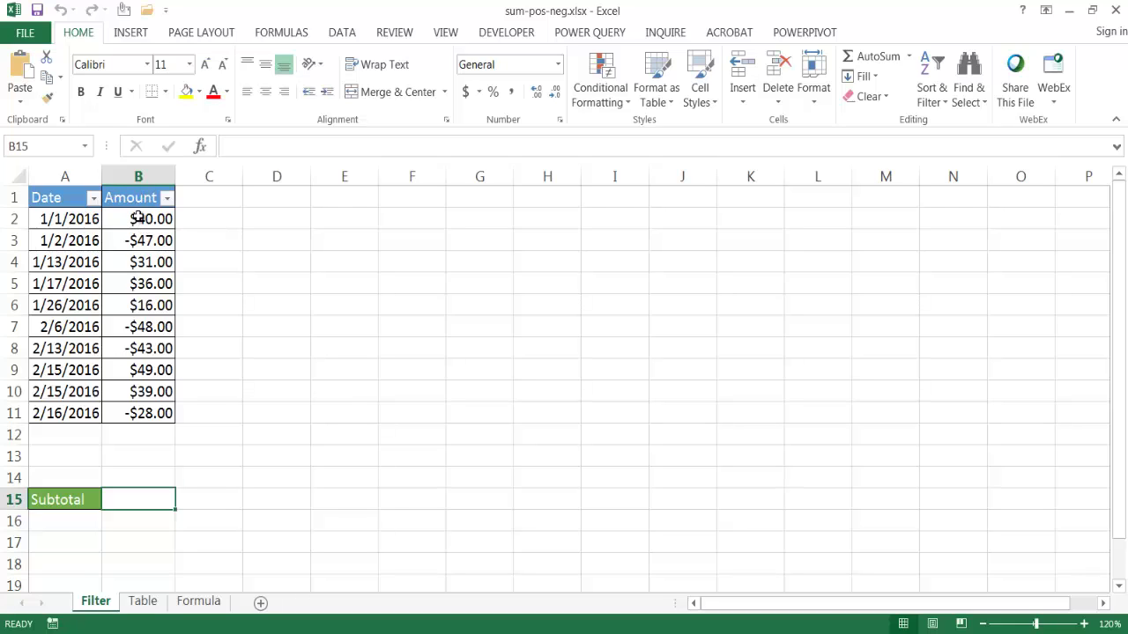
click(136, 219)
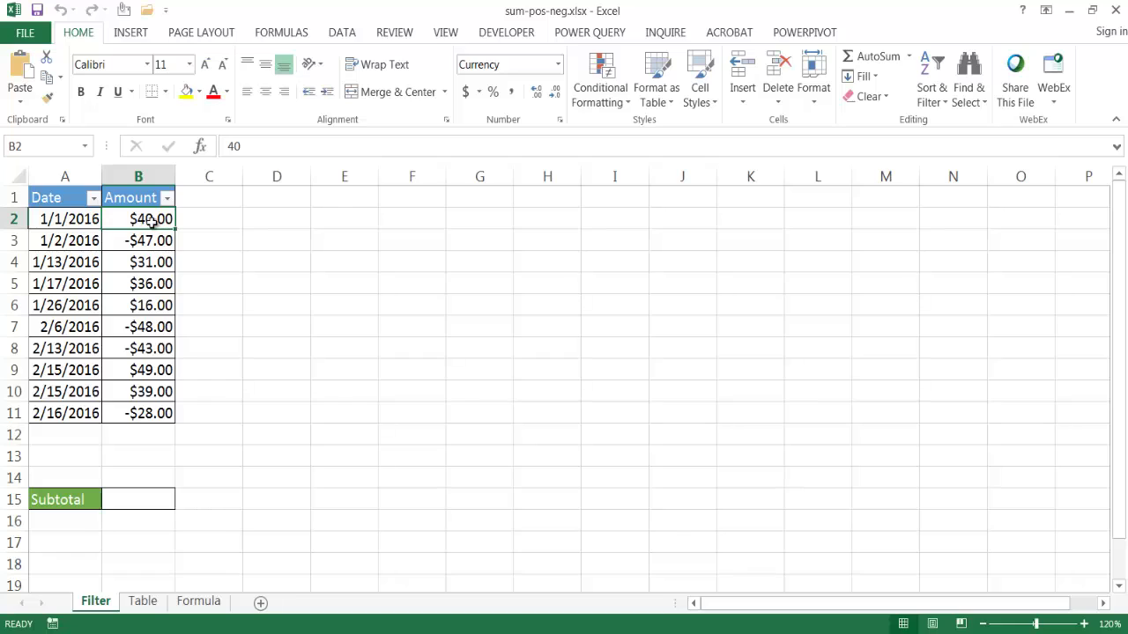
click(152, 244)
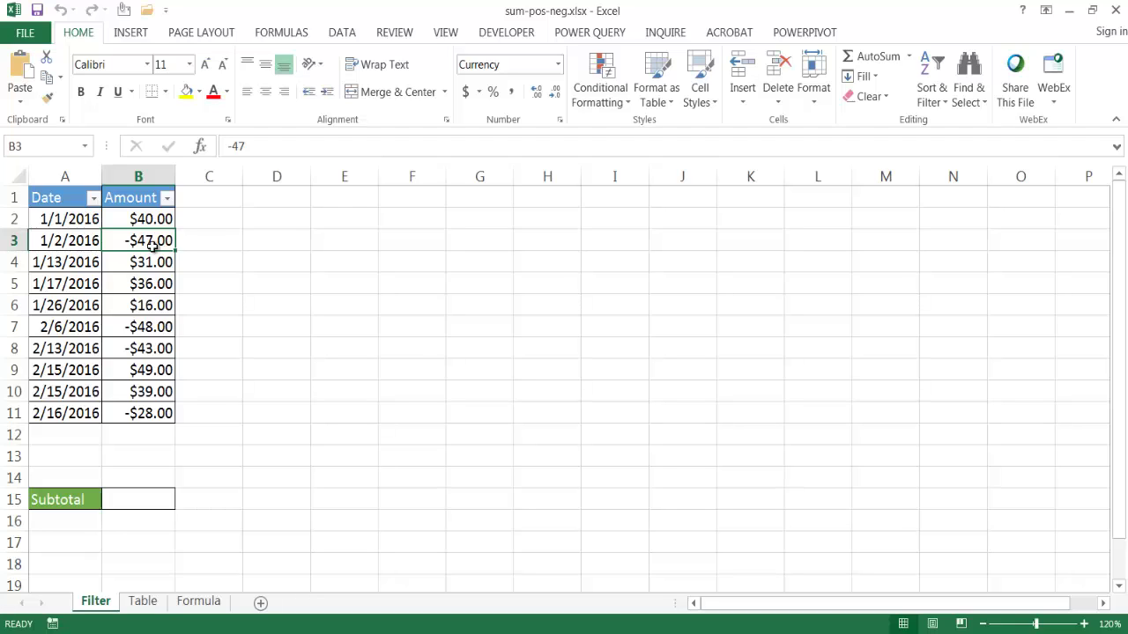
click(140, 499)
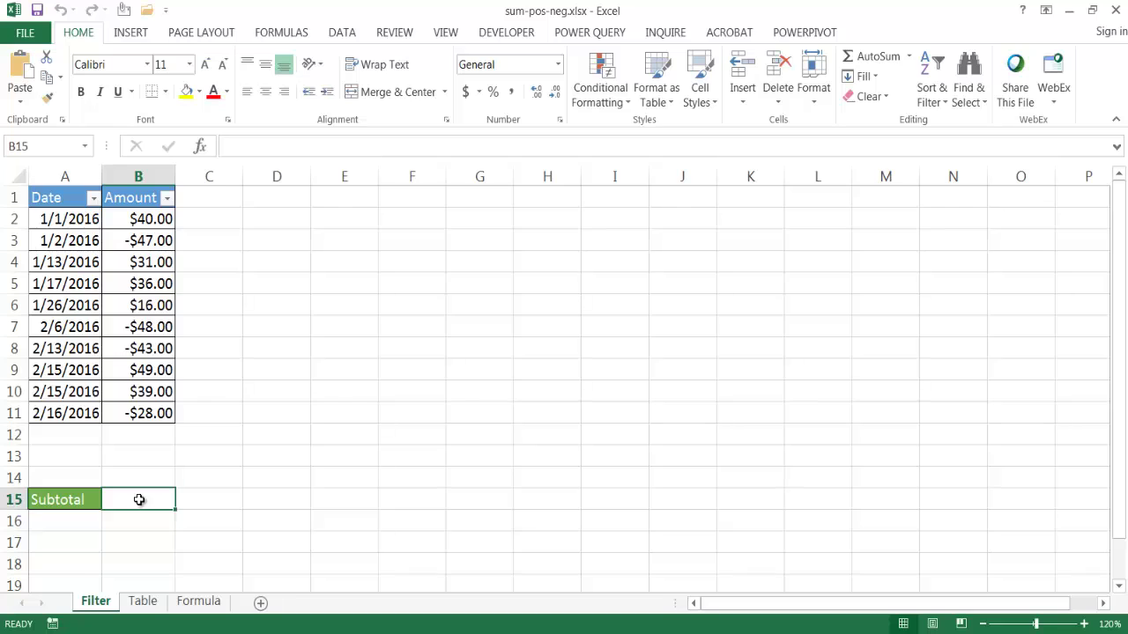
click(108, 276)
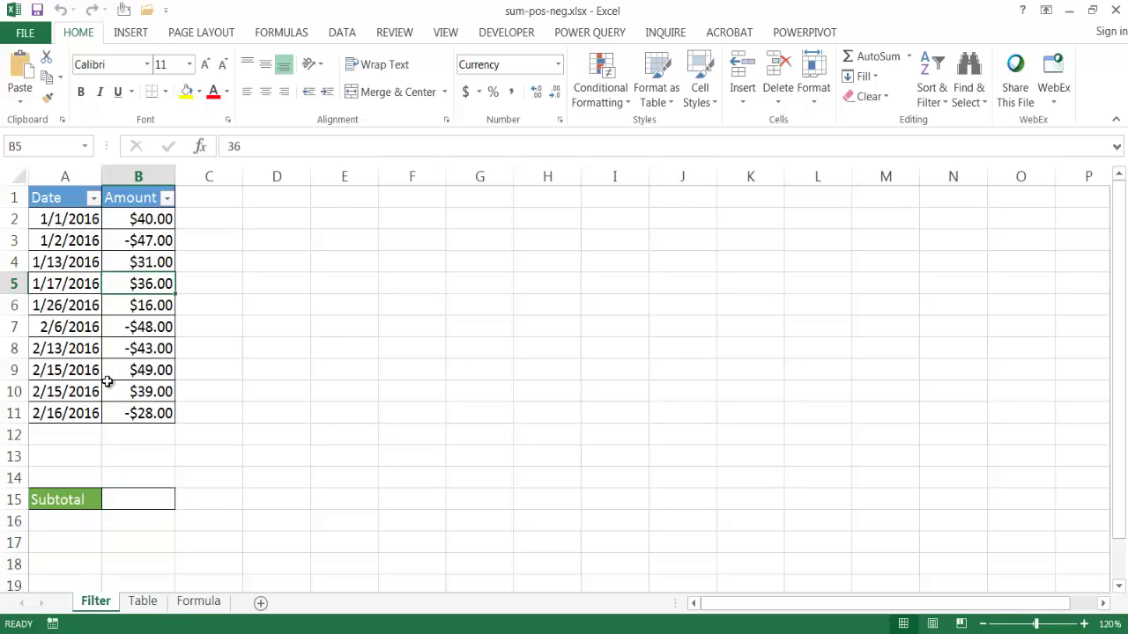
- Enter =SUBTOTAL(9,B2:B11) in the Subtotal cell B15 and check it against the sum of the selected amounts
click(129, 501)
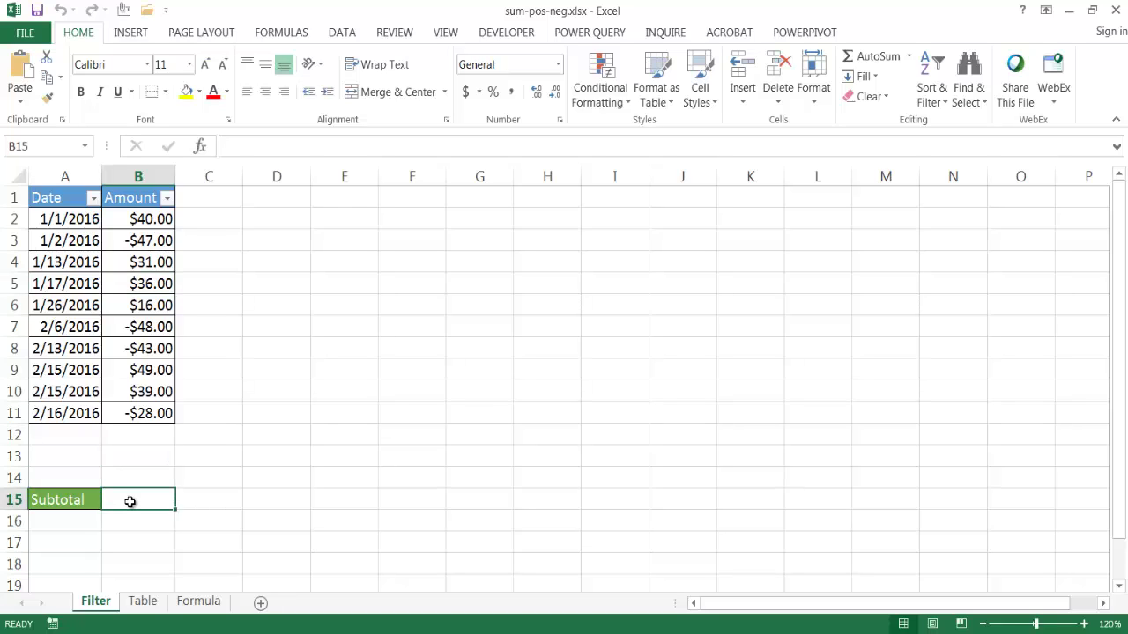
text(=sub)
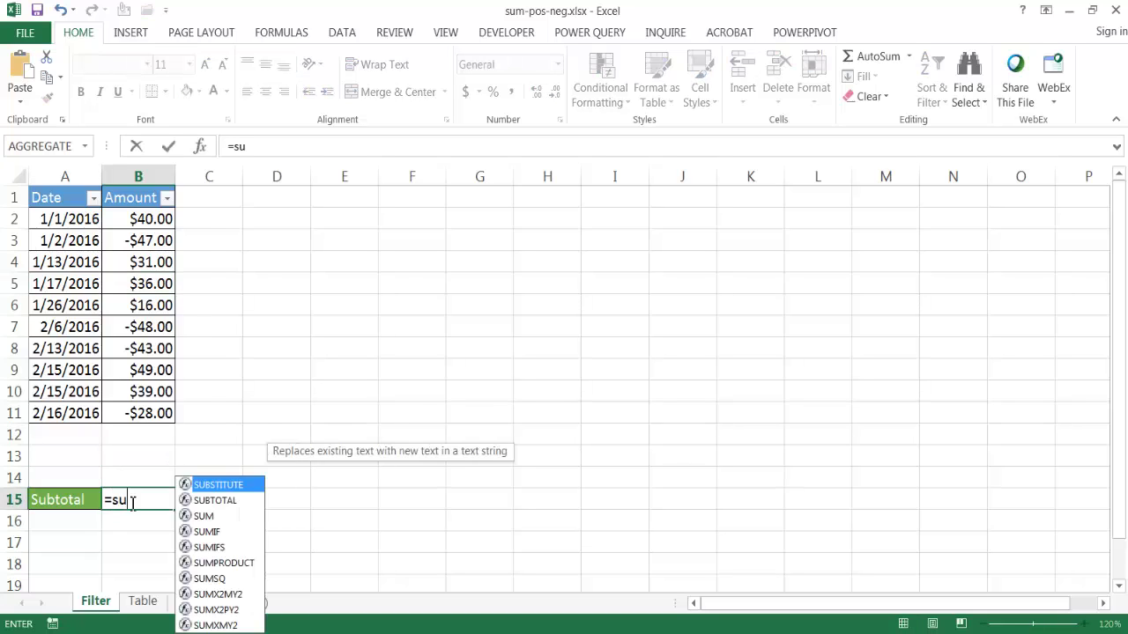
double_click(146, 537)
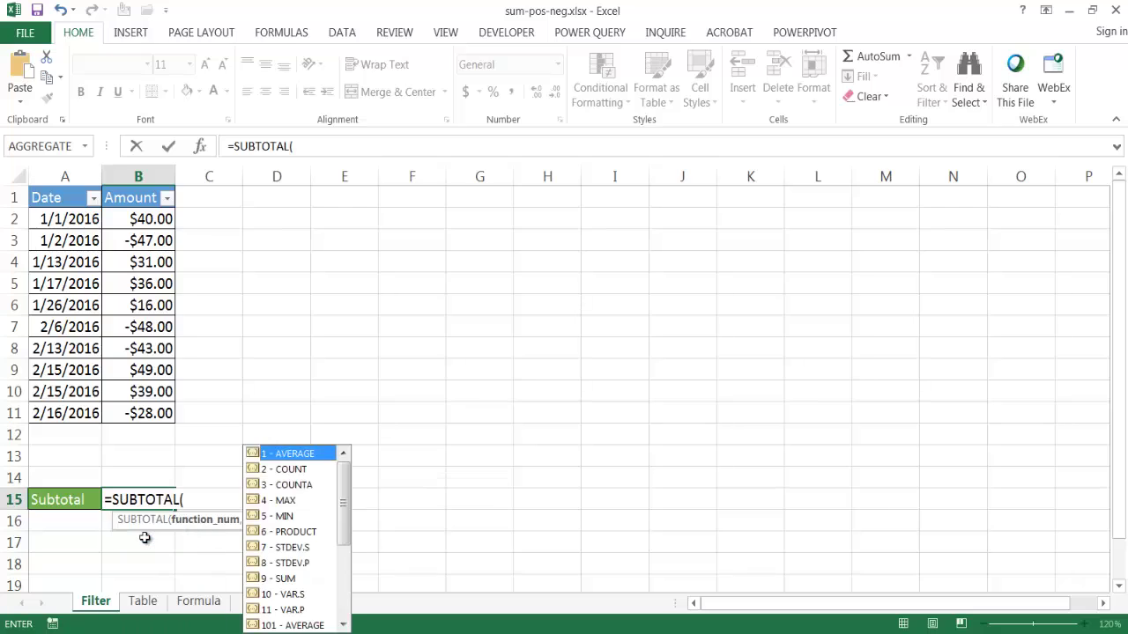
double_click(288, 580)
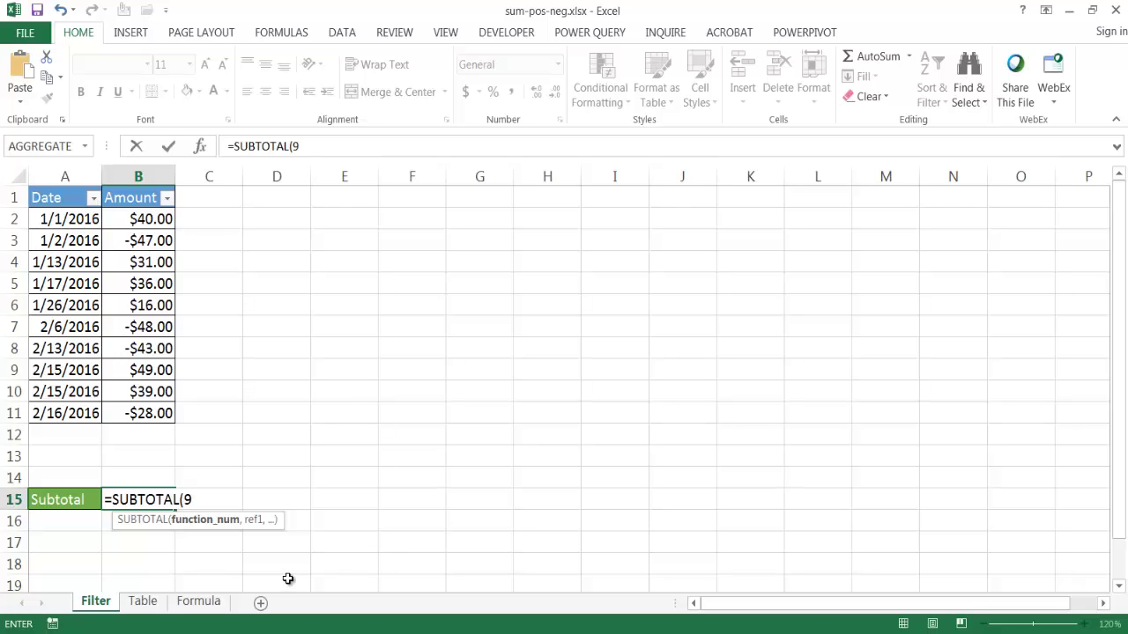
text(,)
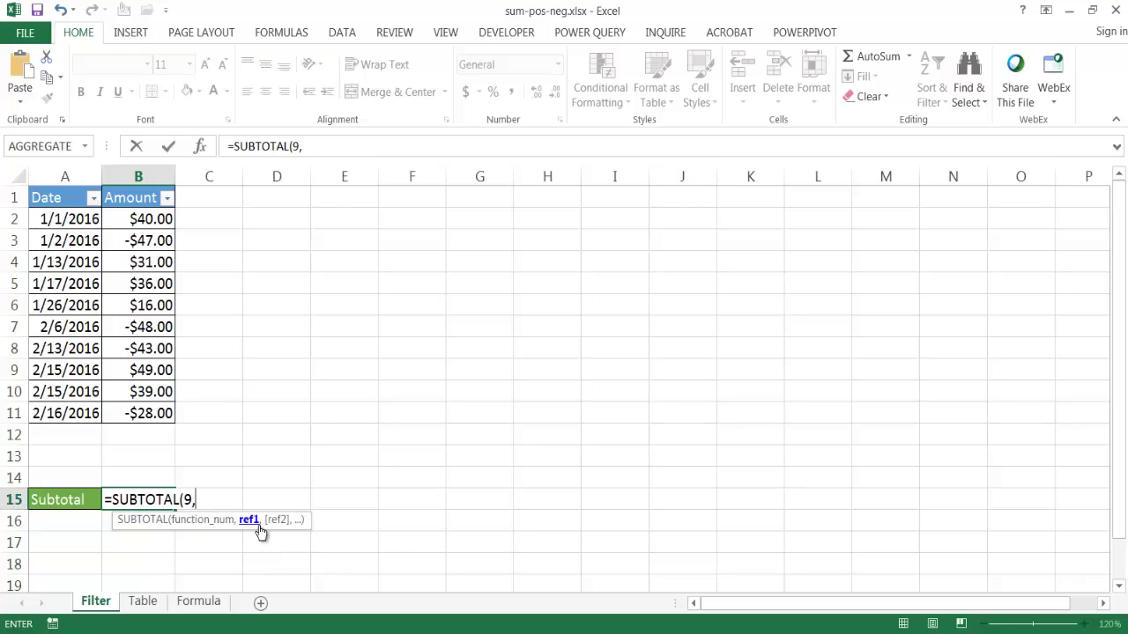
drag(148, 218, 145, 412)
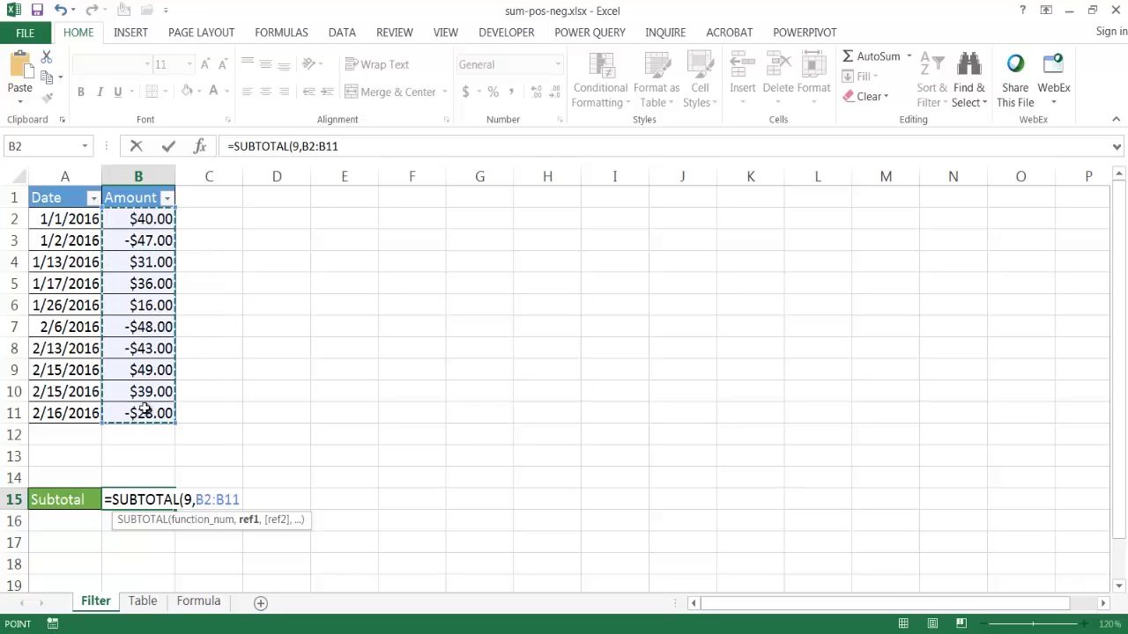
text())
key(Return)
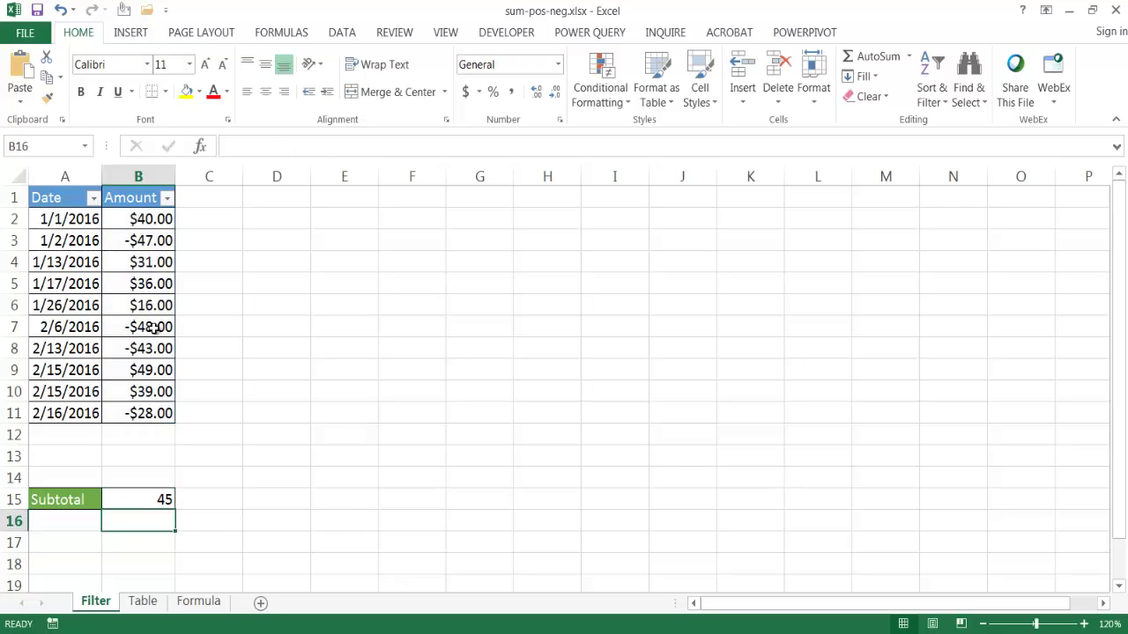
drag(145, 217, 139, 413)
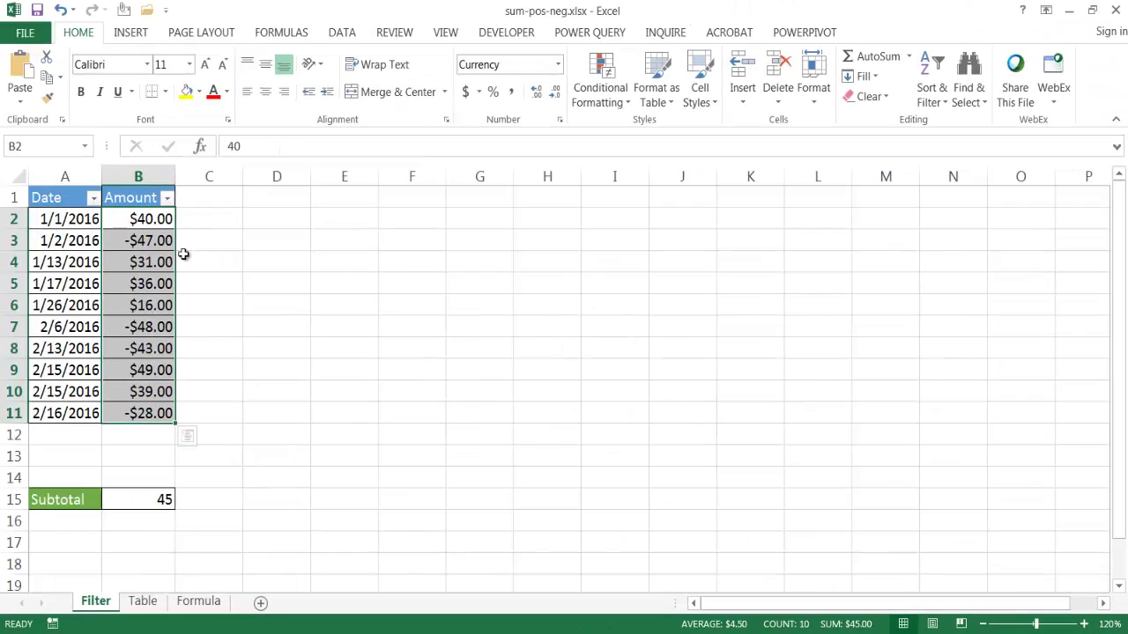
click(150, 259)
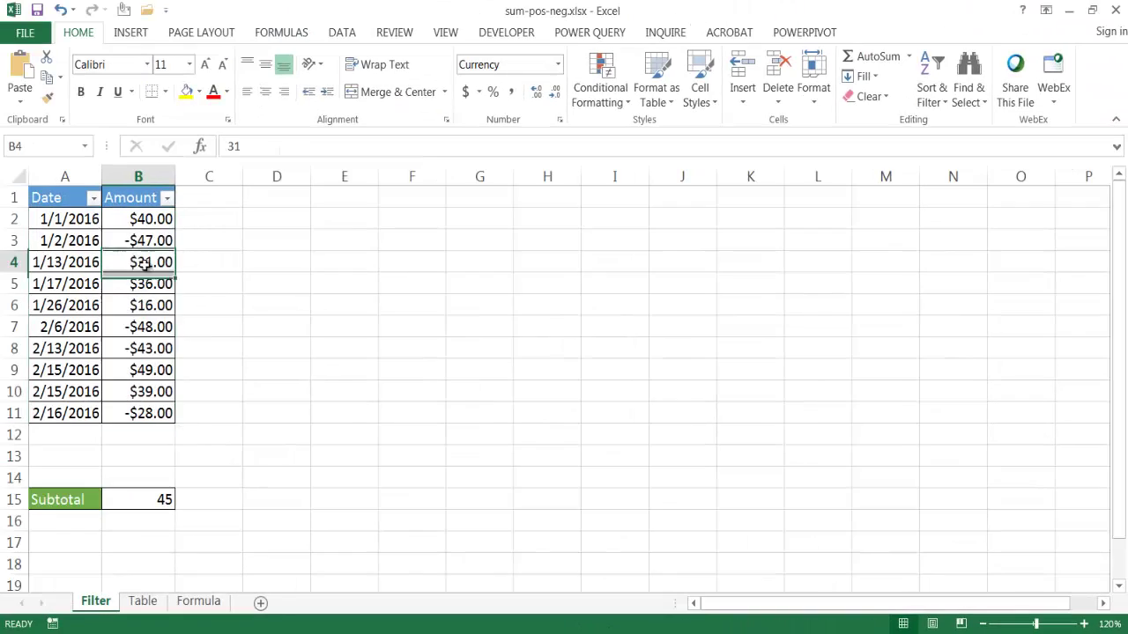
- Turn off filtering for the Date and Amount data and turn it back on
click(86, 241)
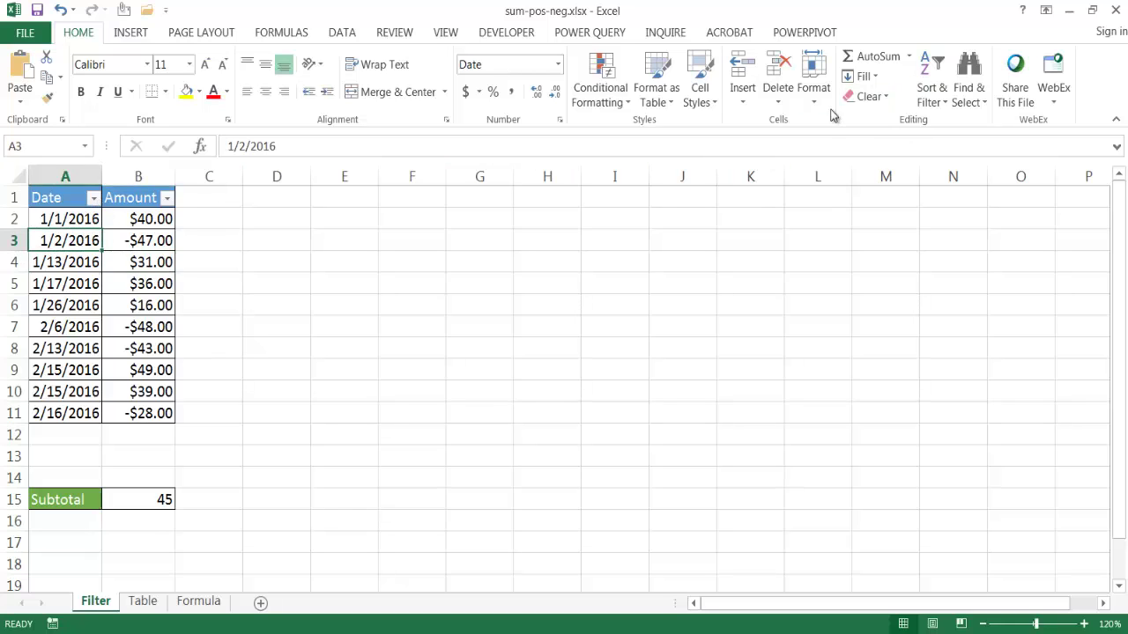
click(936, 95)
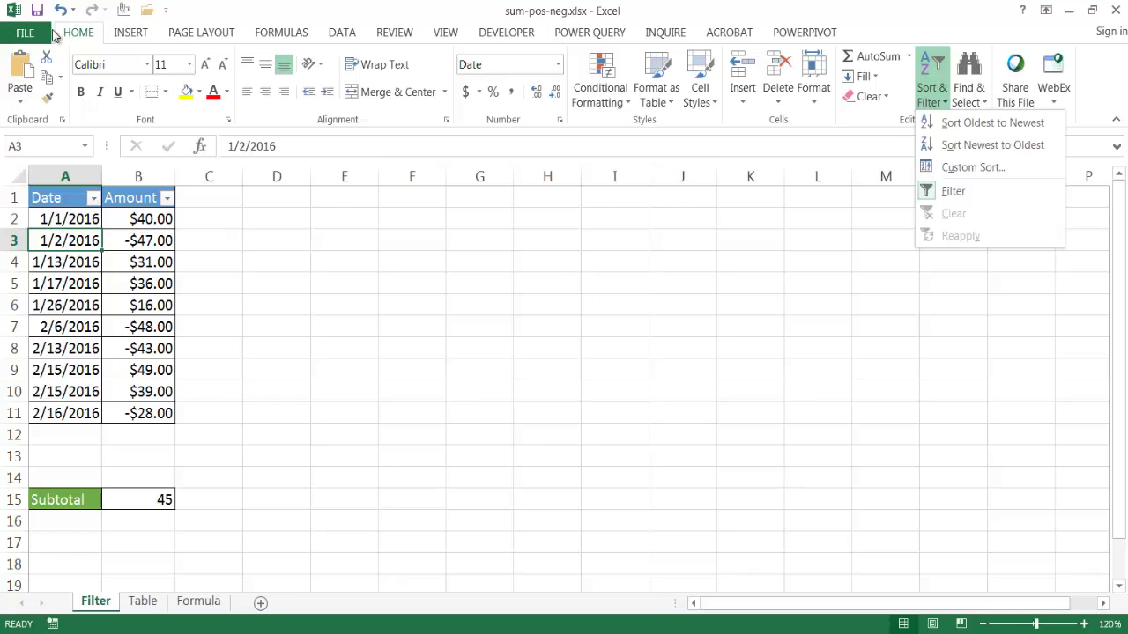
click(948, 191)
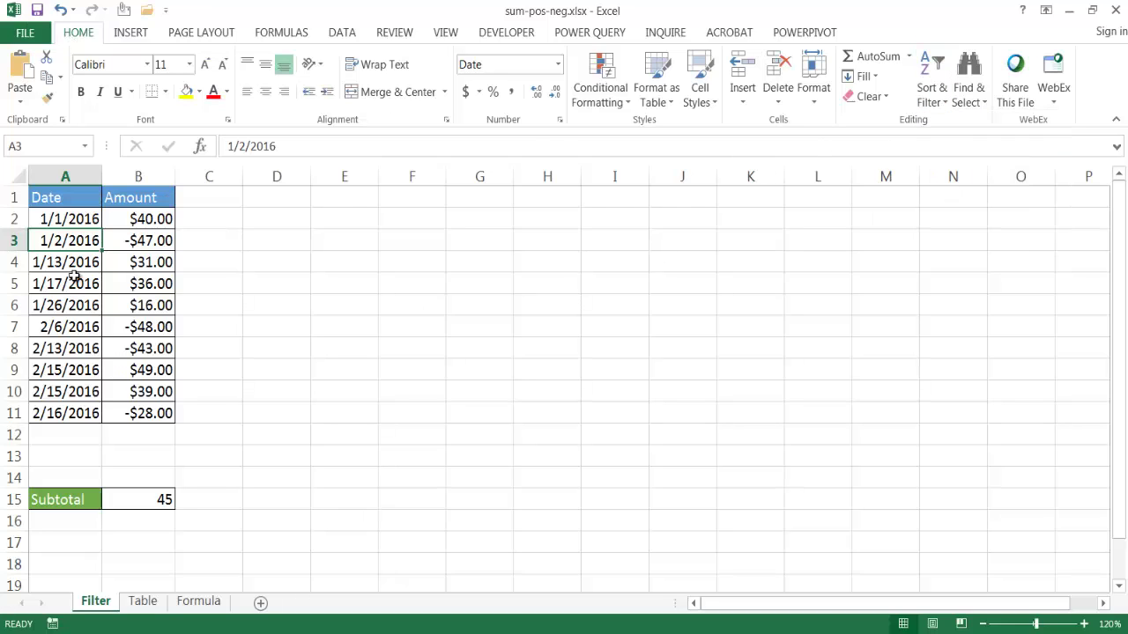
click(942, 102)
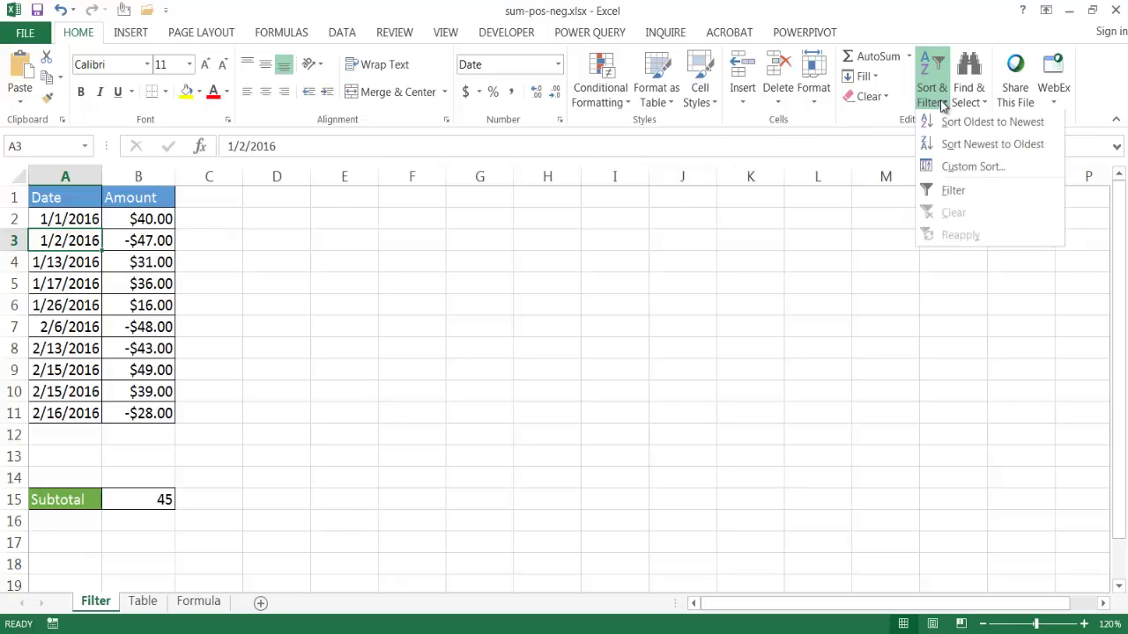
click(967, 194)
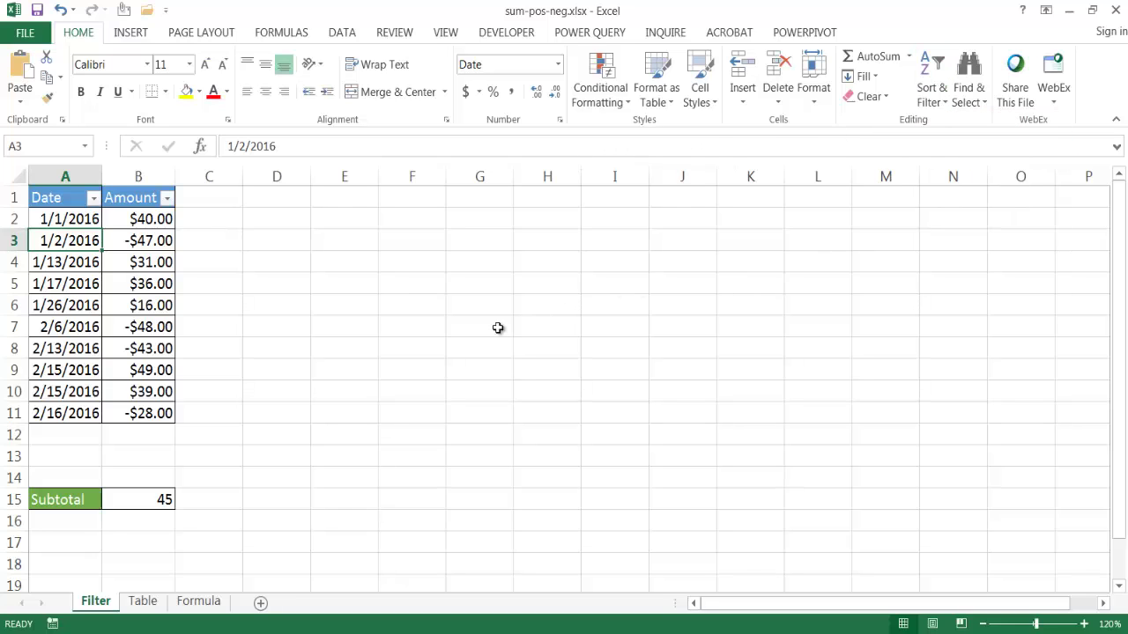
- Filter the Amount column to show only the rows where the value is greater than 0
click(169, 201)
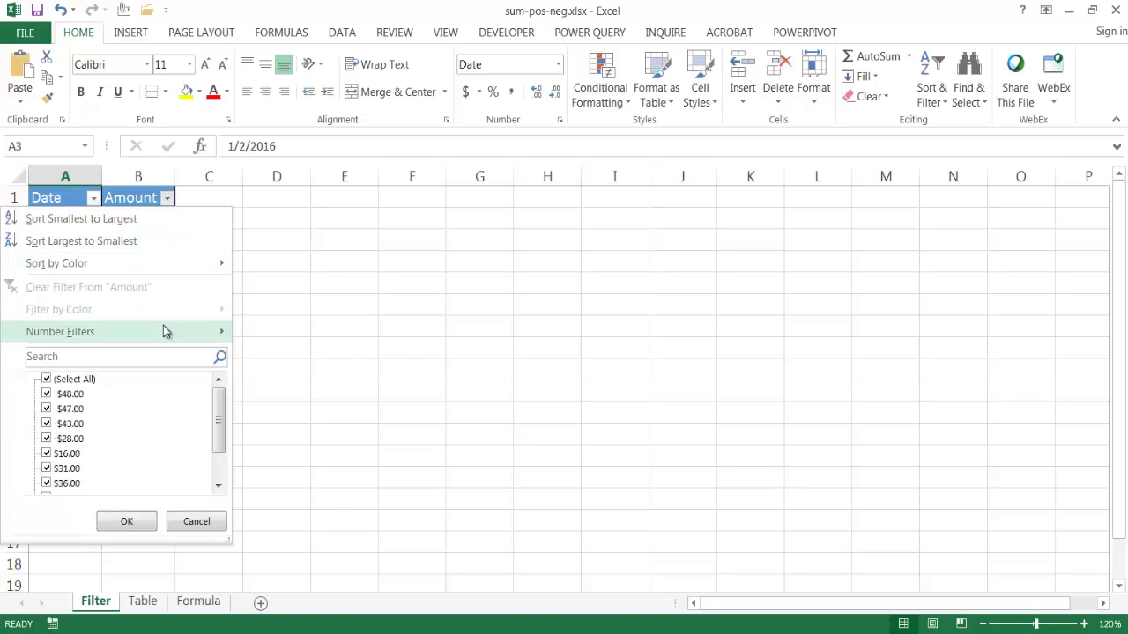
mouse_move(164, 330)
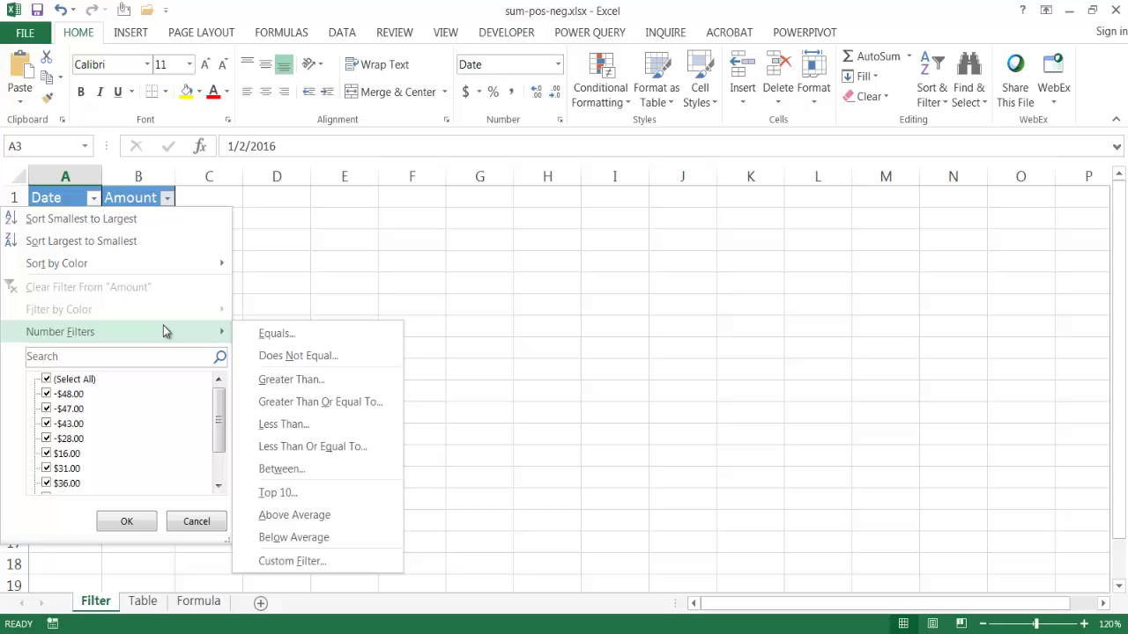
click(301, 379)
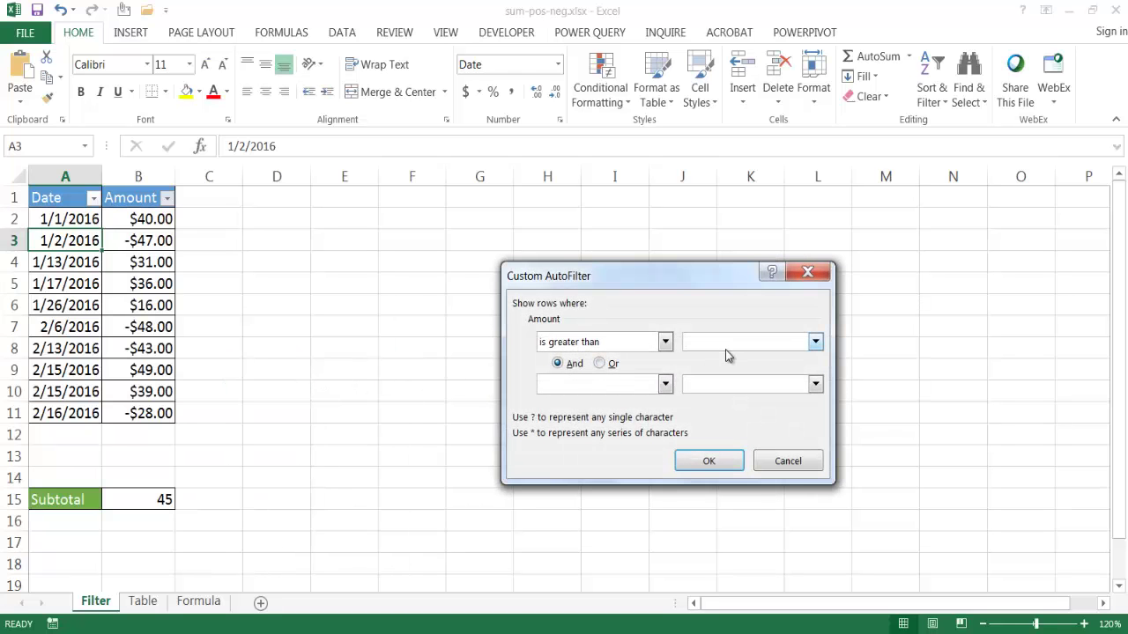
click(725, 349)
text(0)
click(710, 462)
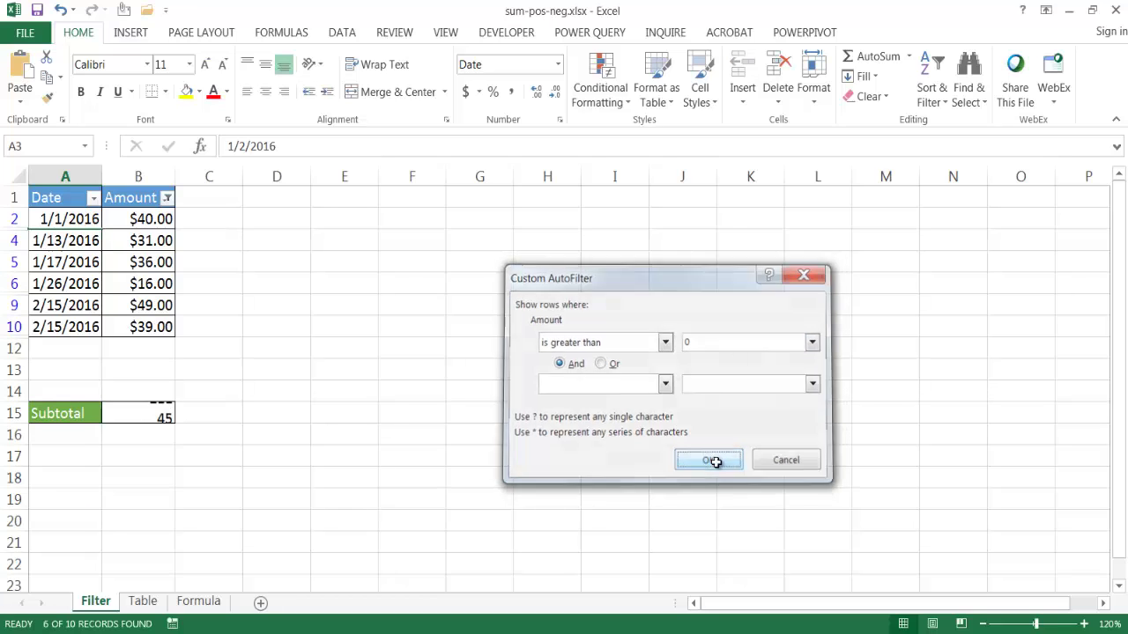
- Format the subtotal in B15 as Currency and check it against the sum of the filtered positive amounts
click(151, 417)
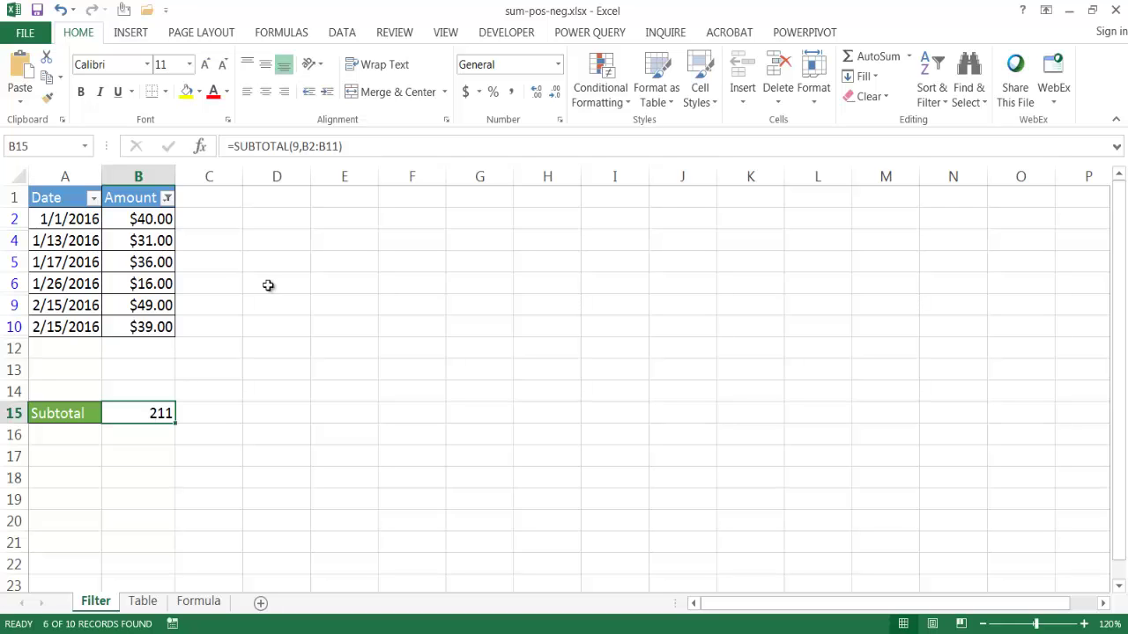
click(558, 65)
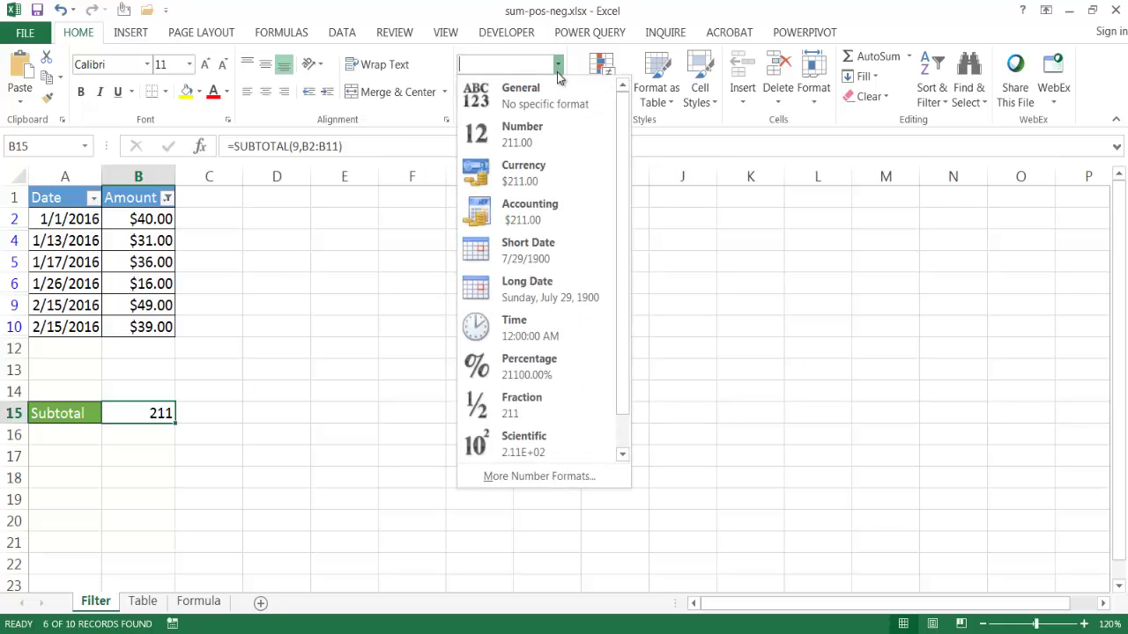
click(548, 175)
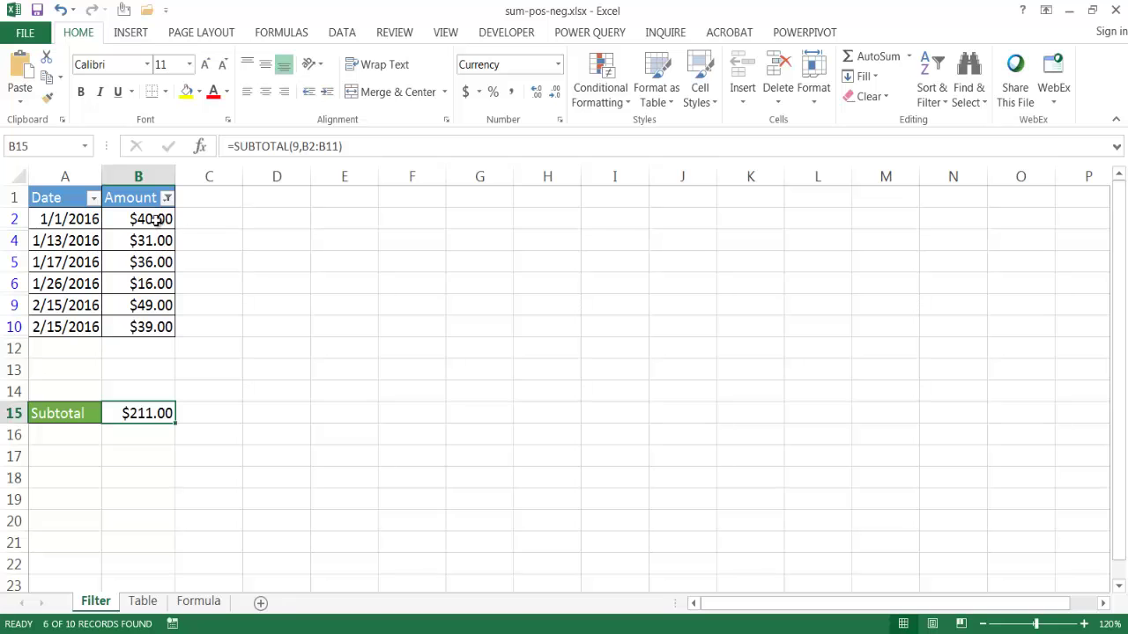
drag(159, 221, 148, 328)
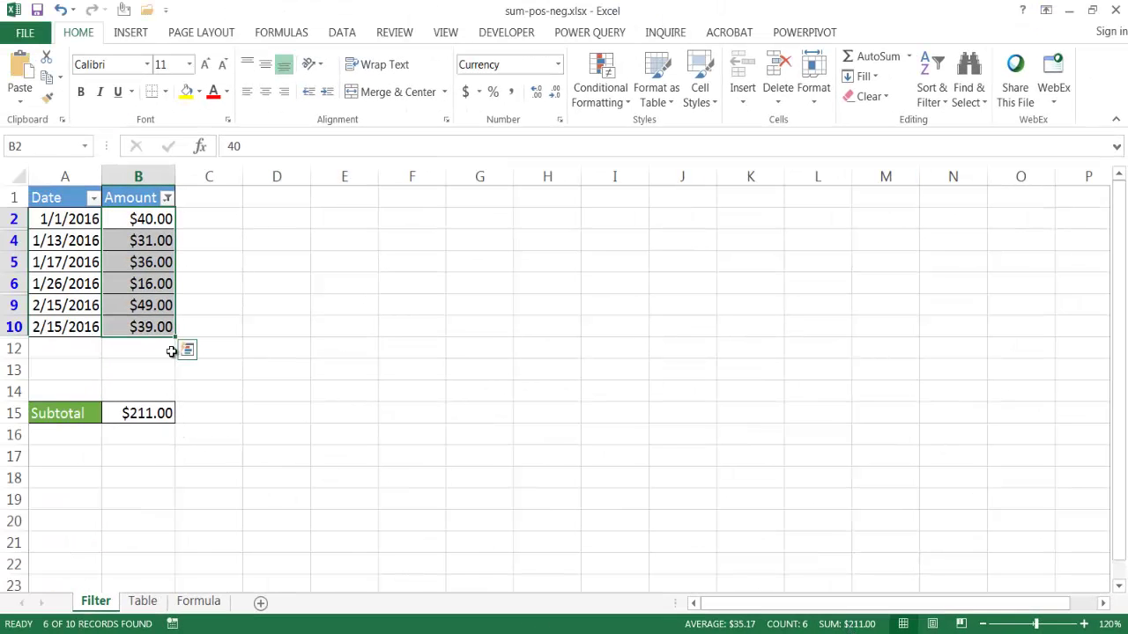
- Change the Amount filter to a Less Than condition that shows only negative amounts, and check their sum against the subtotal
click(166, 198)
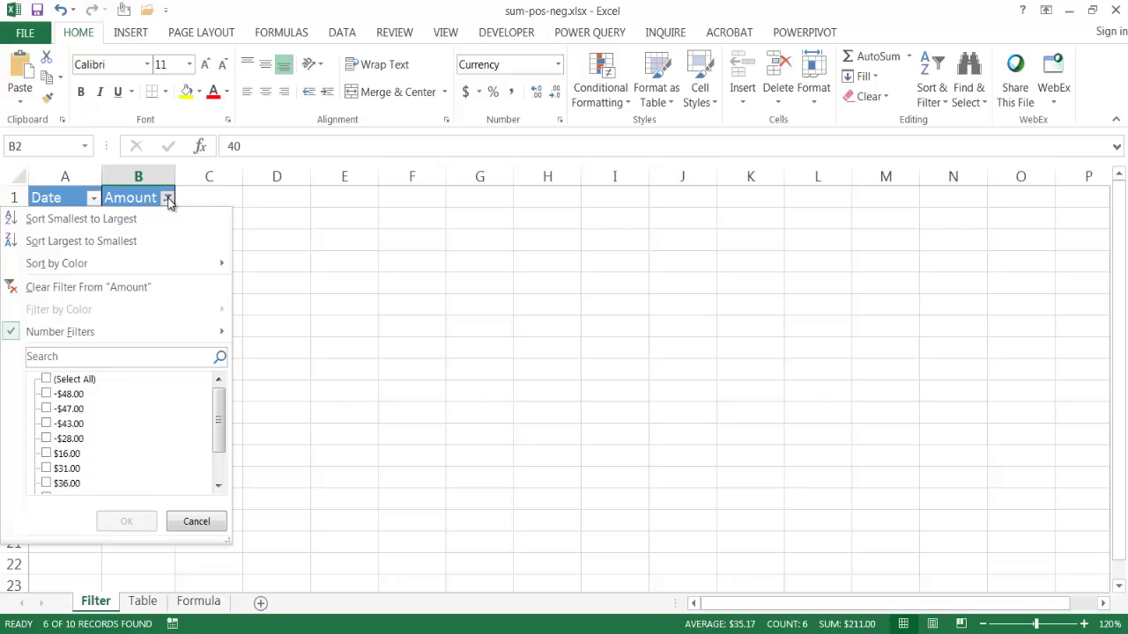
mouse_move(137, 333)
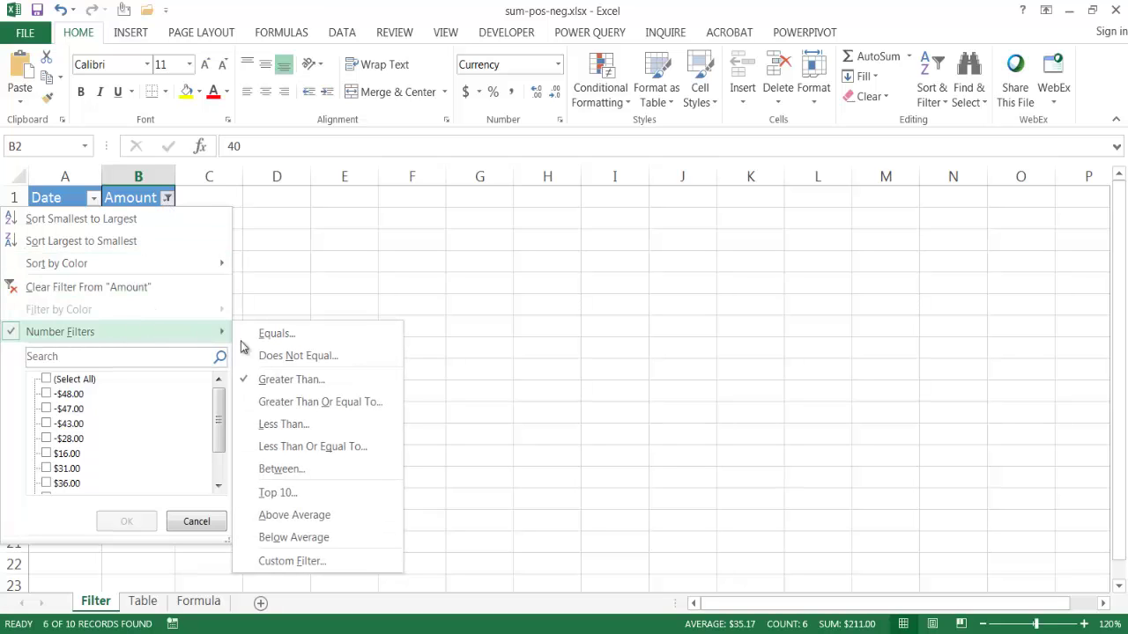
click(282, 425)
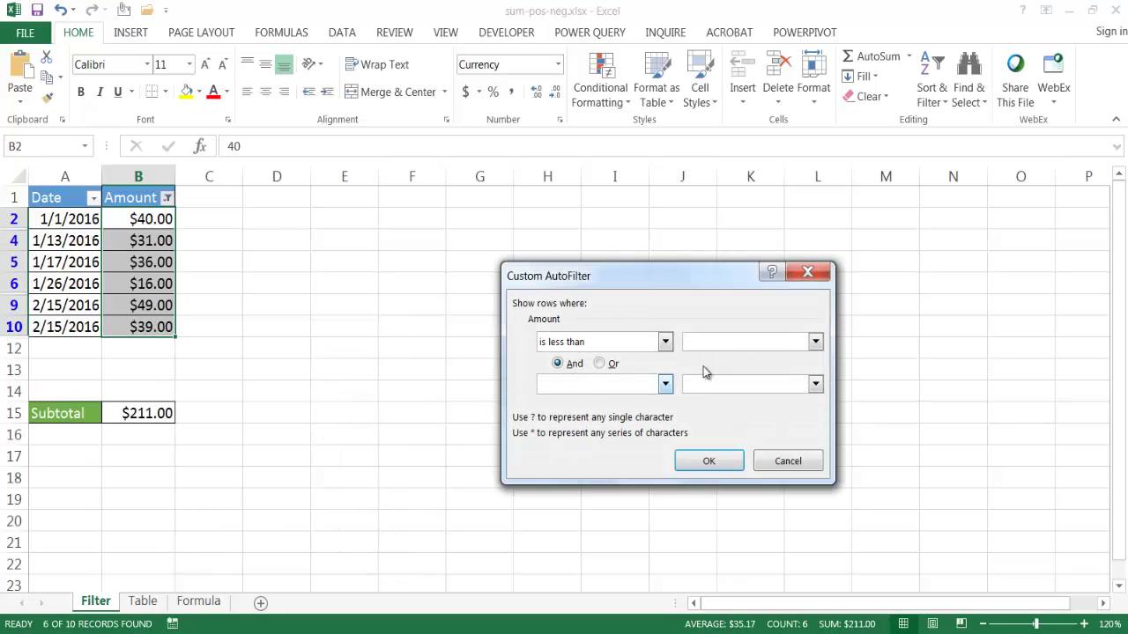
click(712, 461)
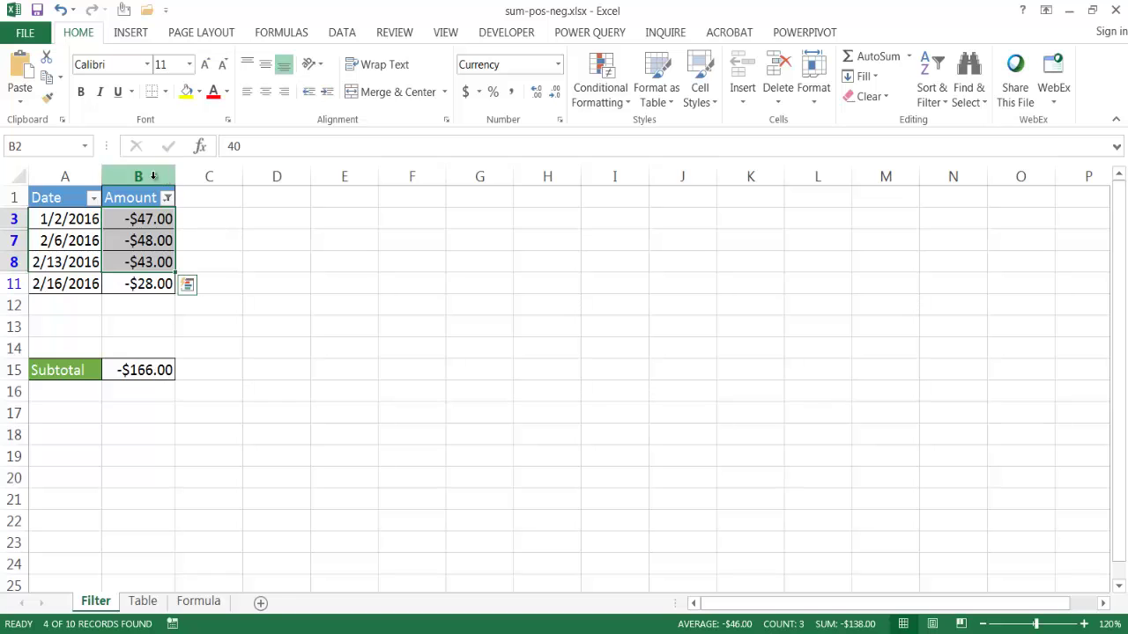
drag(136, 219, 131, 282)
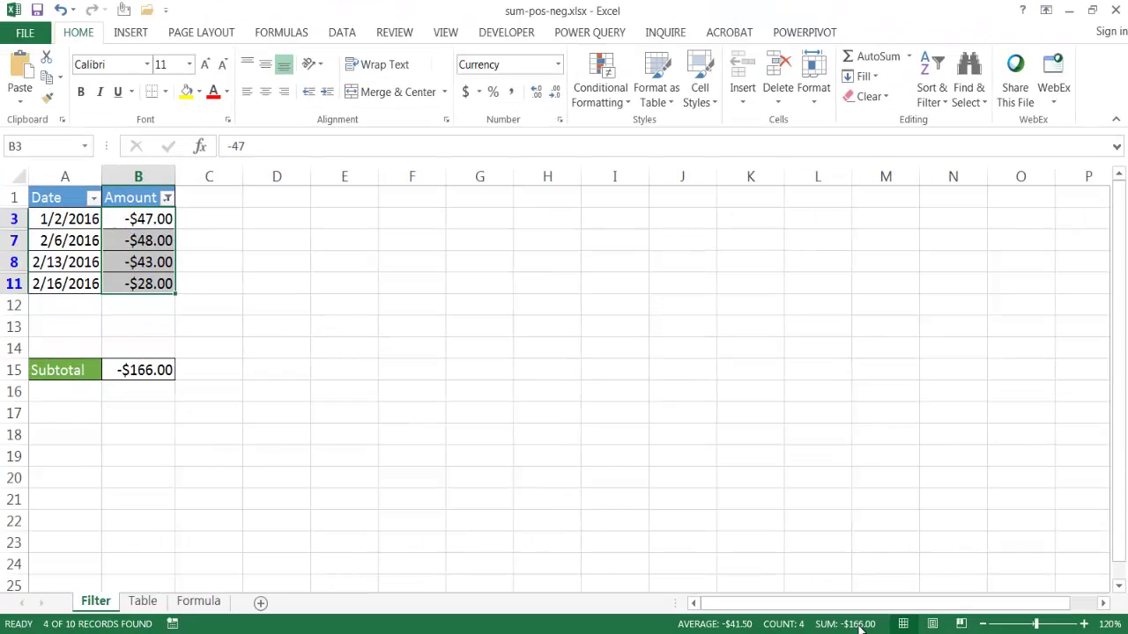
click(148, 602)
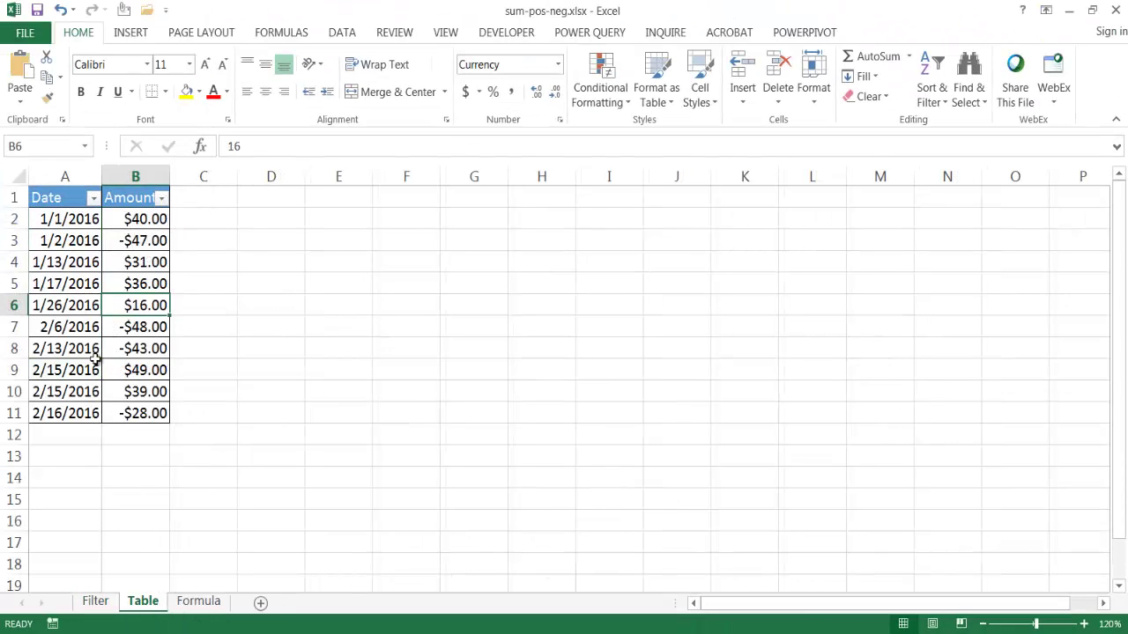
click(97, 283)
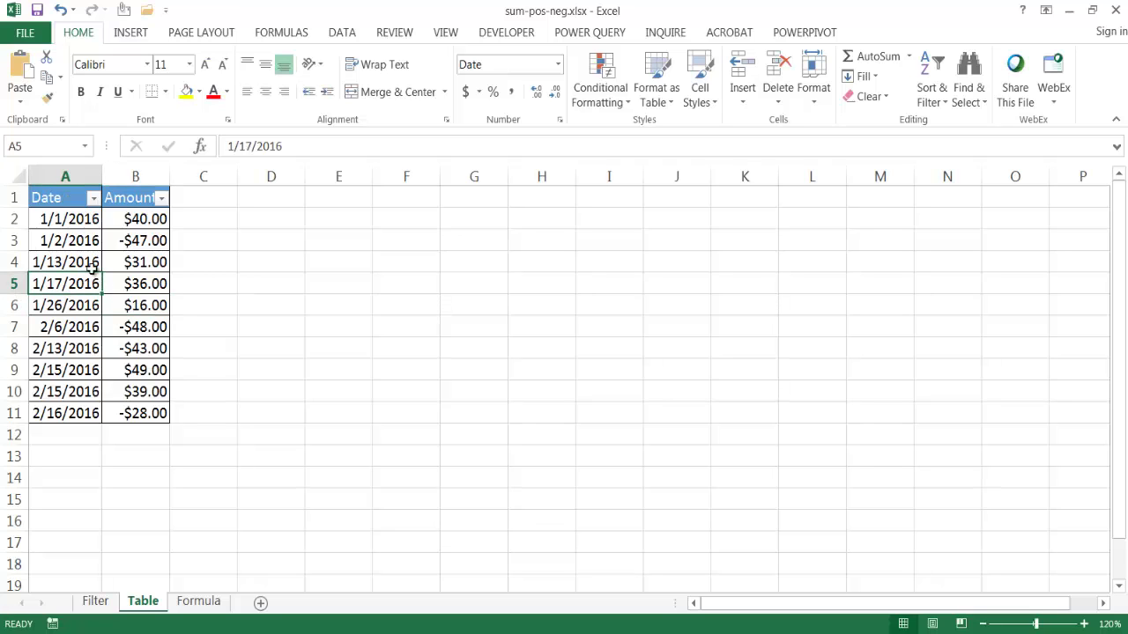
- Clear the Amount filter on the Filter sheet so all rows are shown
click(97, 601)
click(108, 246)
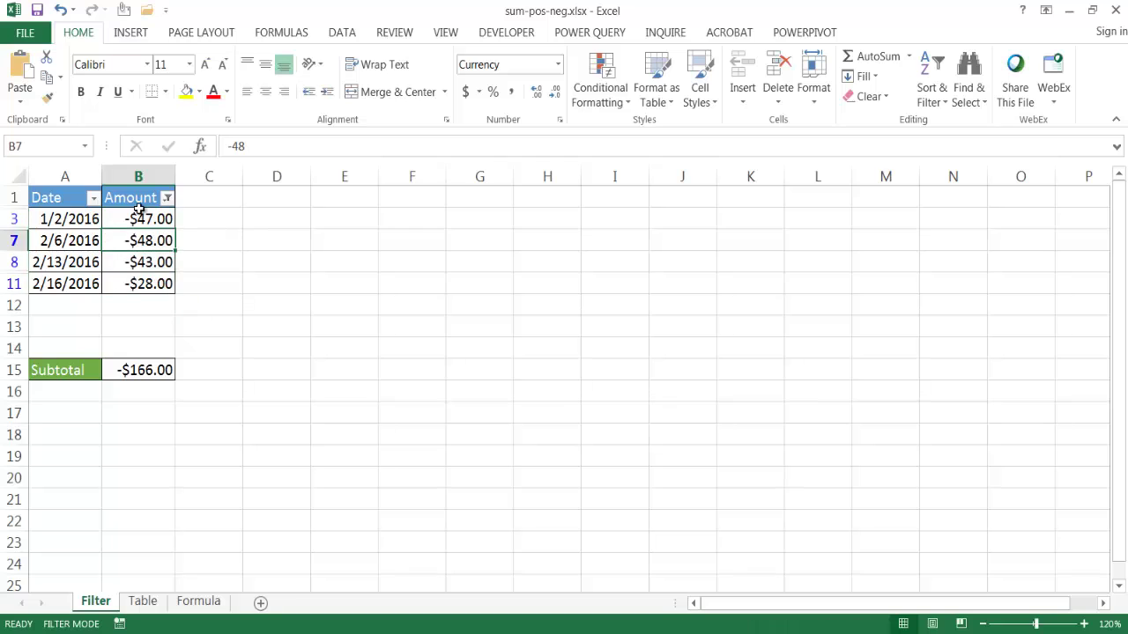
click(166, 198)
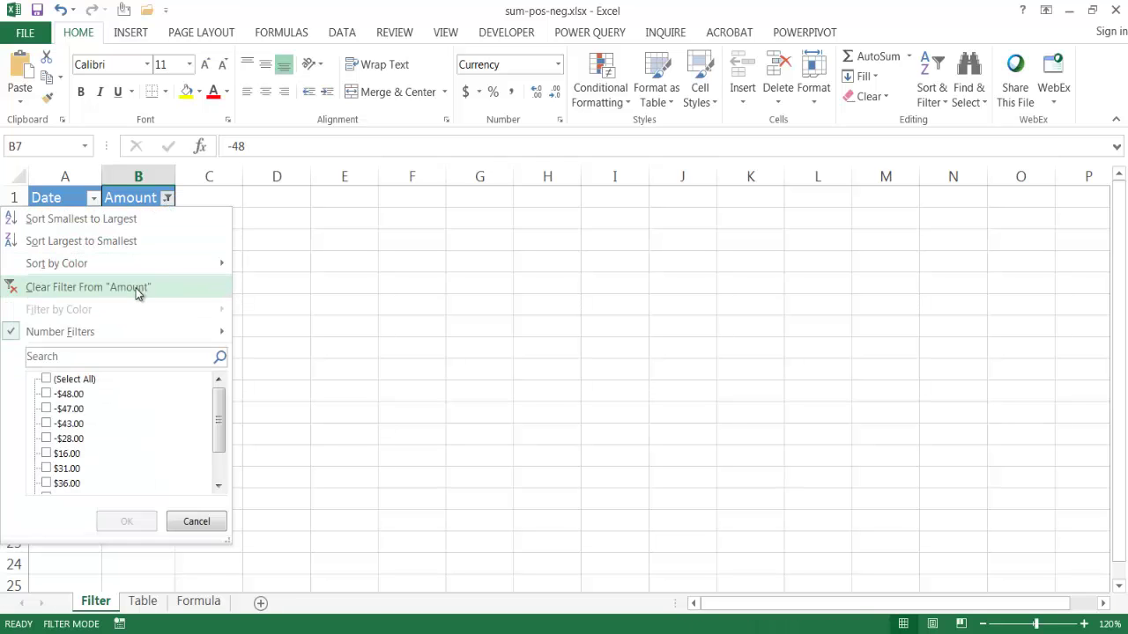
click(136, 288)
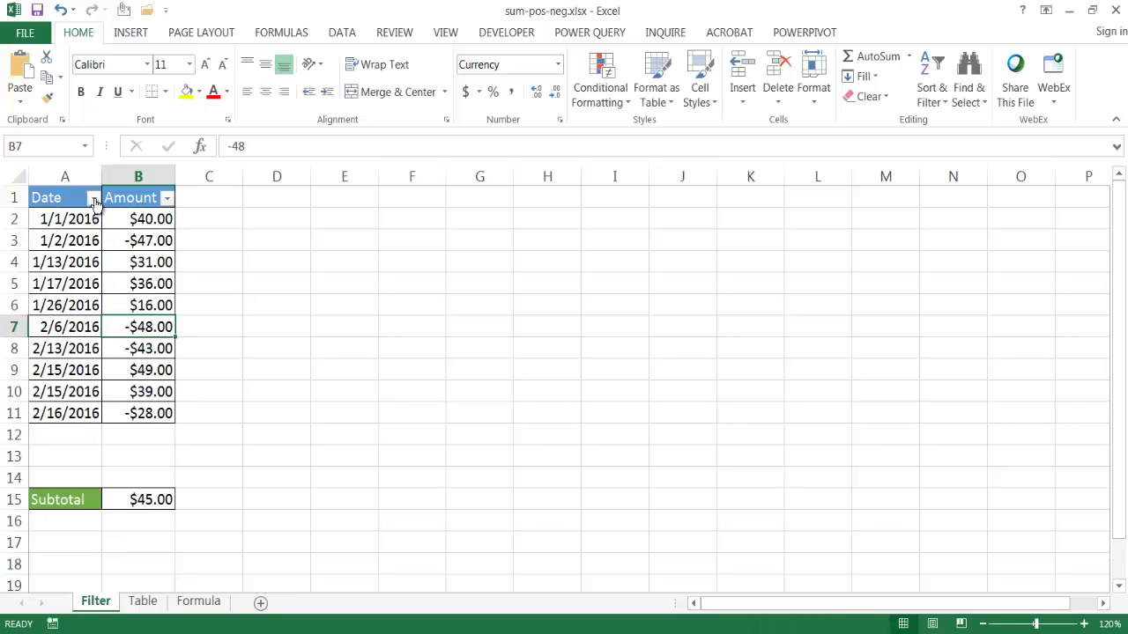
- On the Table sheet, convert the Date and Amount data in A1:B11 into a table with headers
click(143, 602)
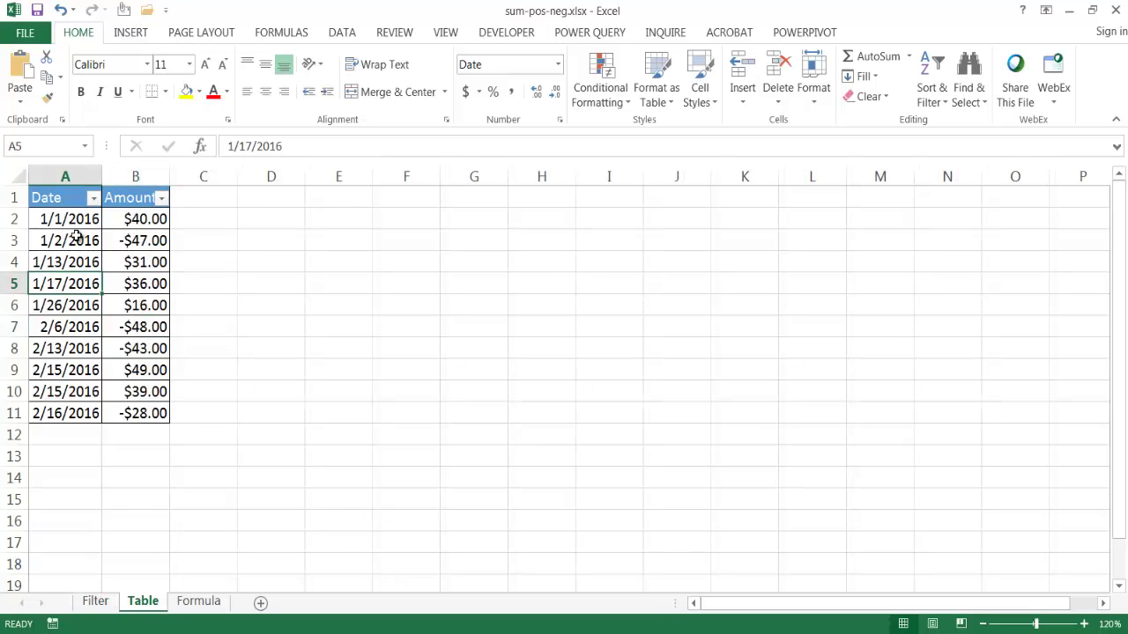
click(95, 329)
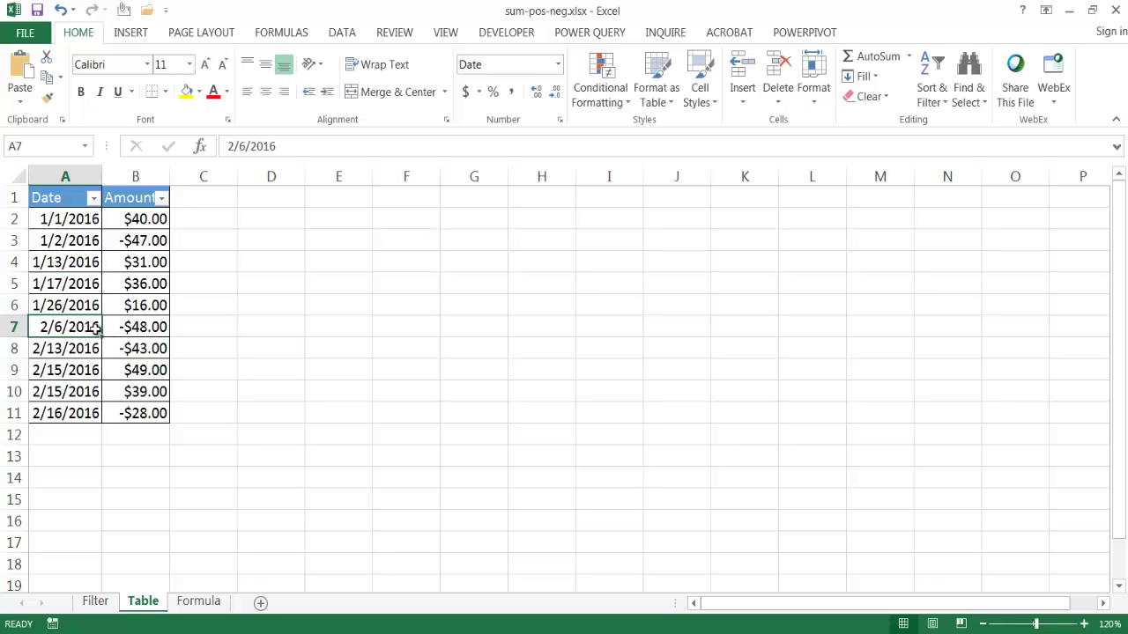
click(134, 33)
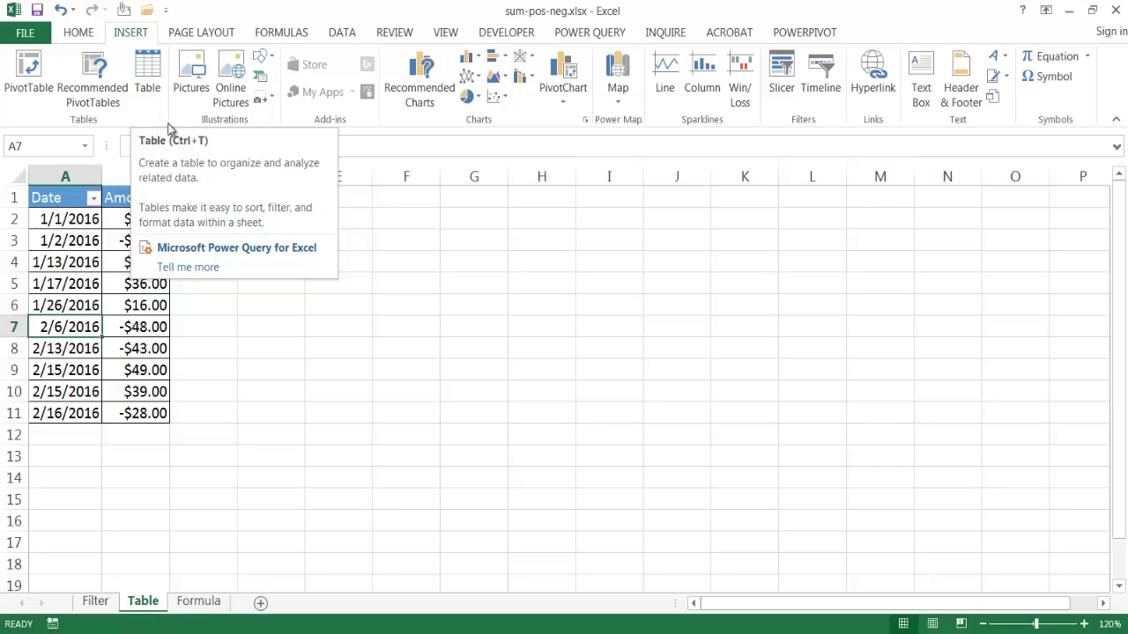
click(150, 77)
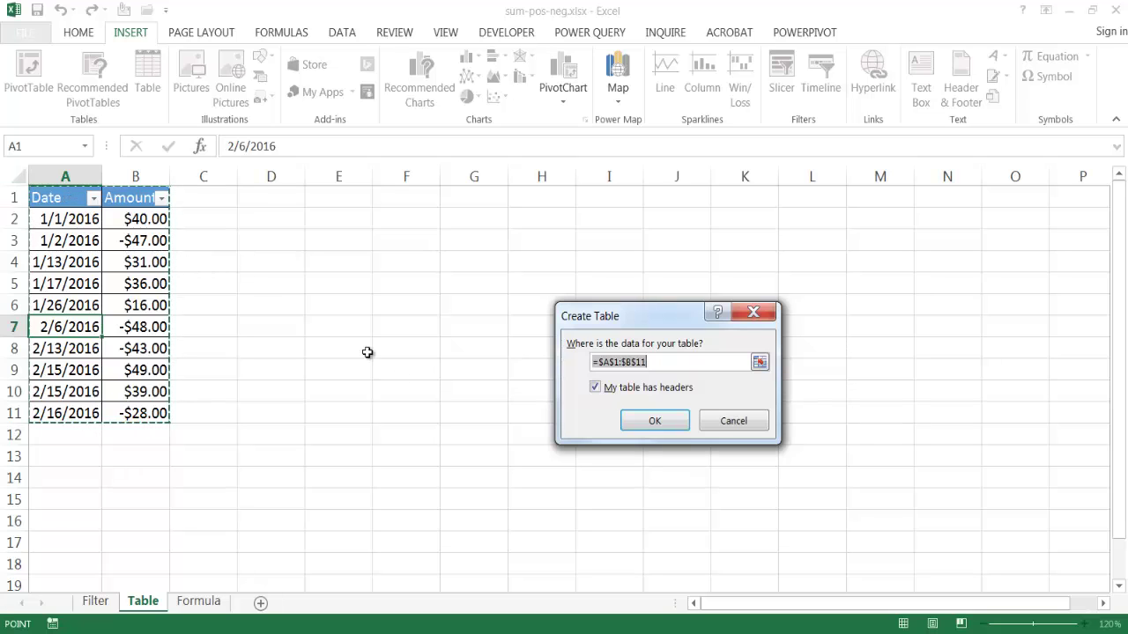
click(654, 421)
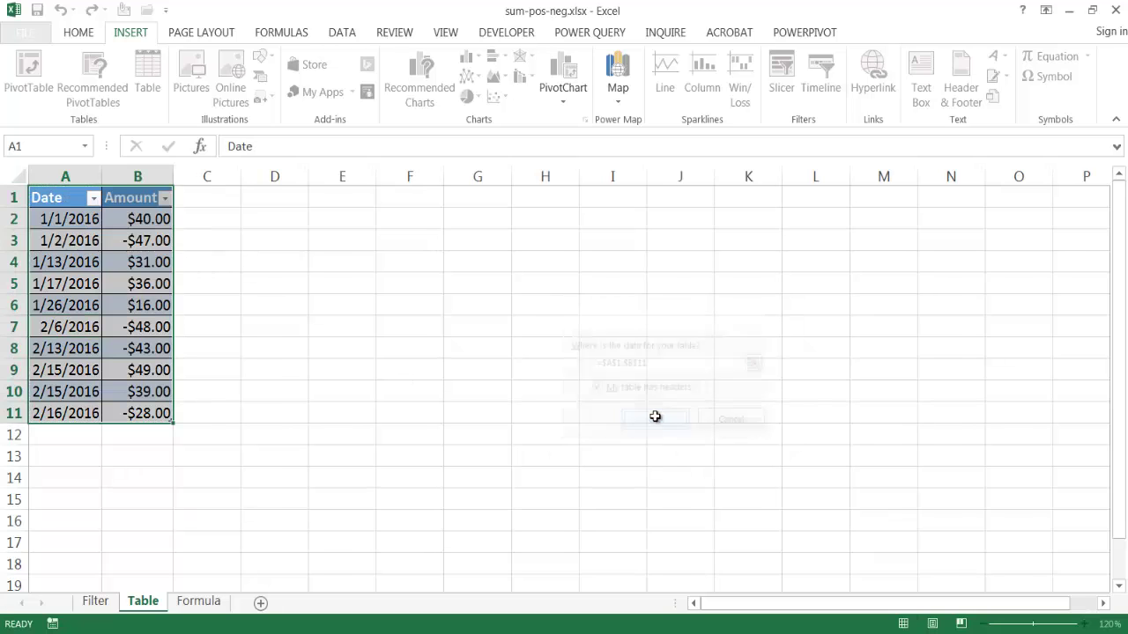
- Add a total row to the new Date and Amount table
click(107, 262)
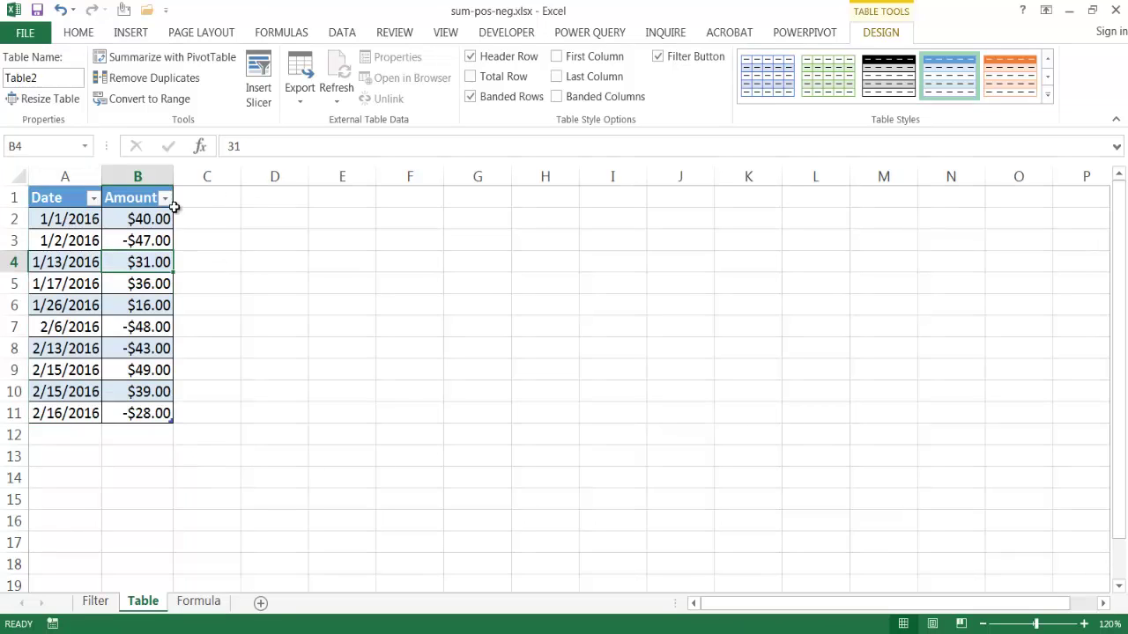
click(90, 303)
click(121, 326)
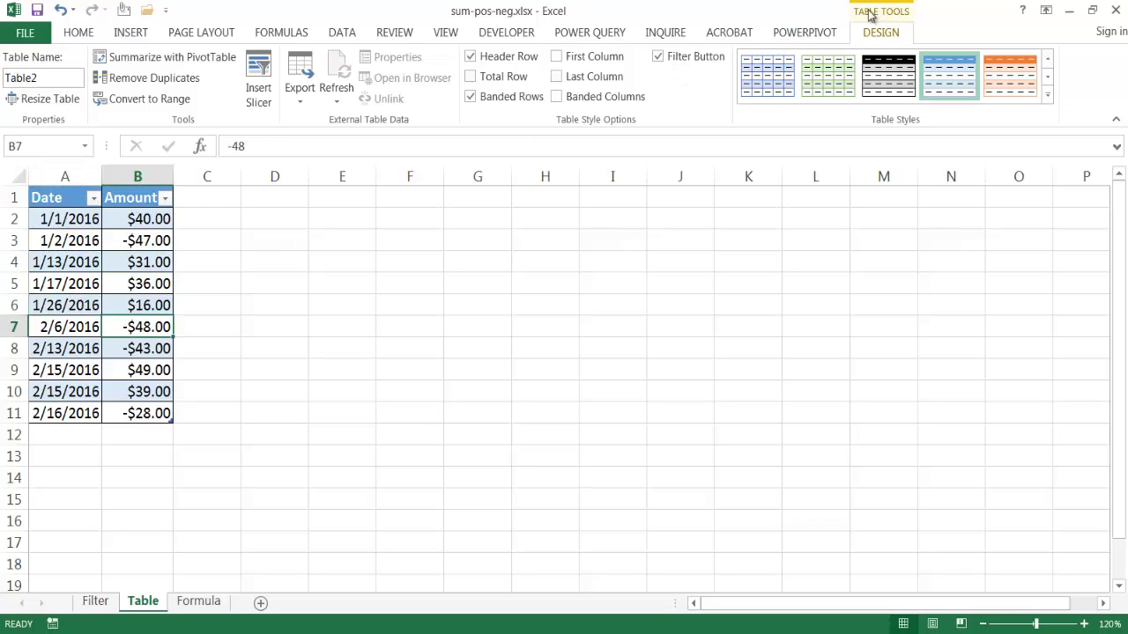
click(491, 309)
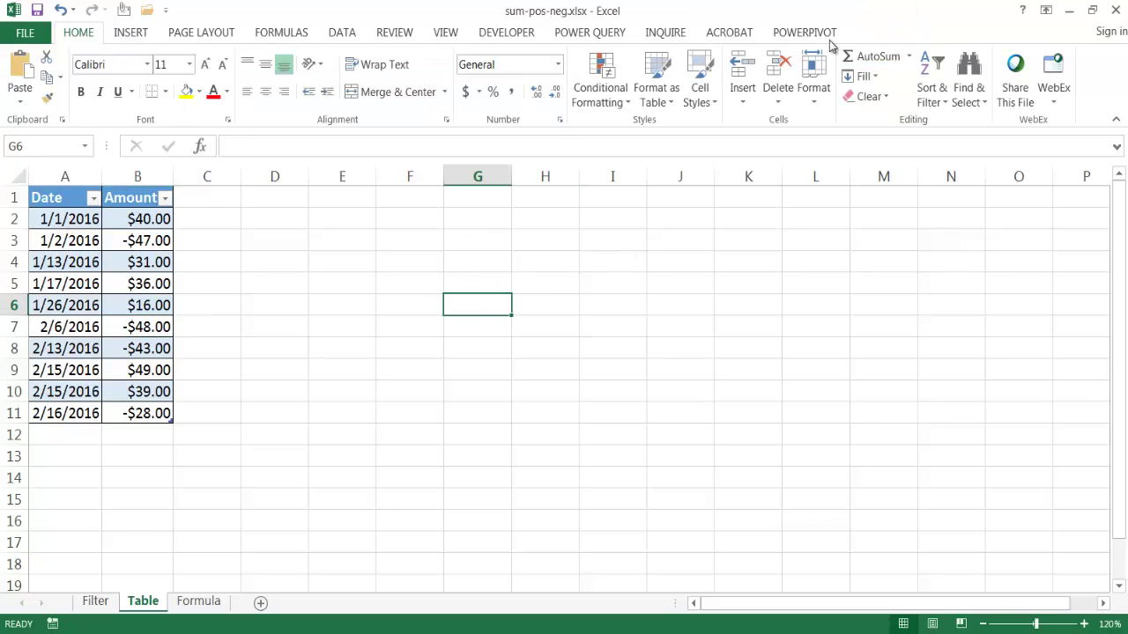
click(107, 255)
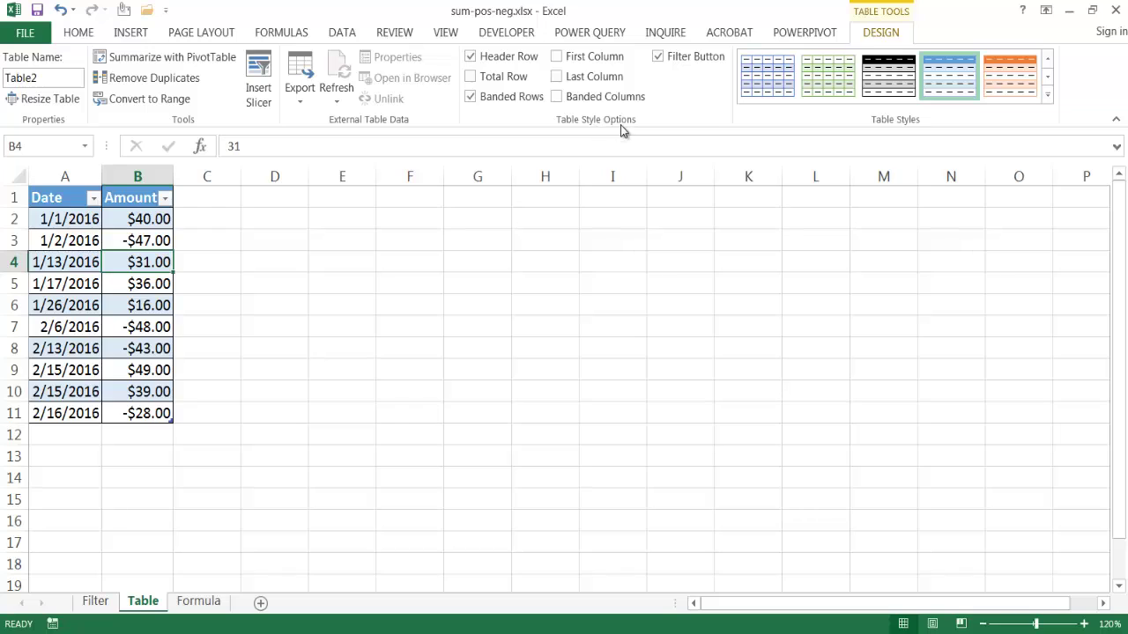
click(472, 77)
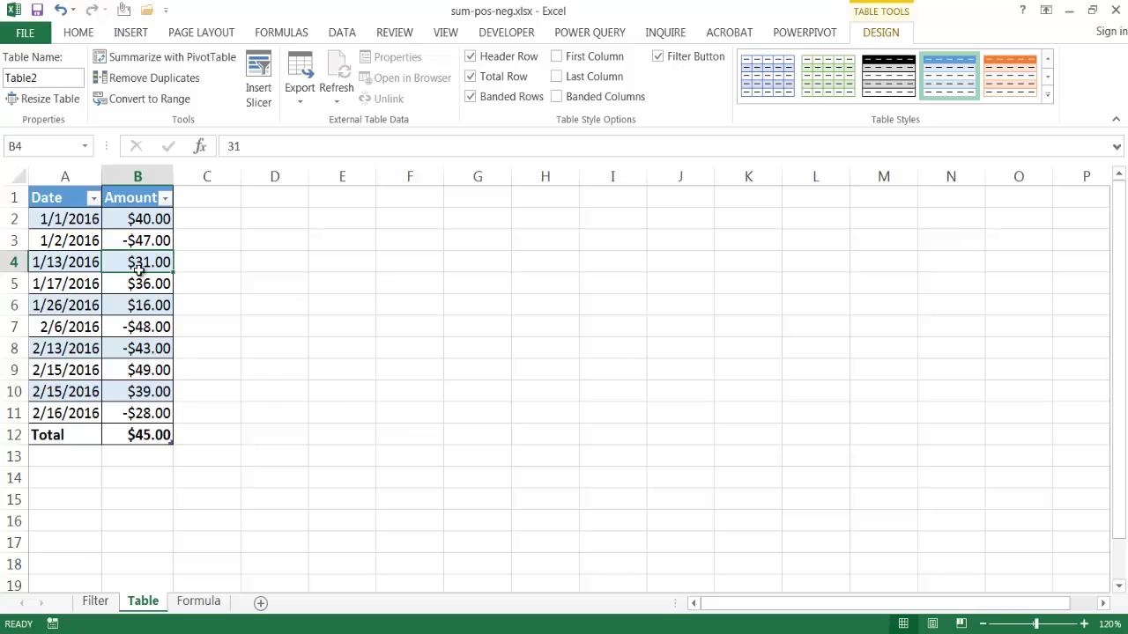
- Filter the table's Amount column to show only values greater than 0
click(164, 198)
mouse_move(163, 335)
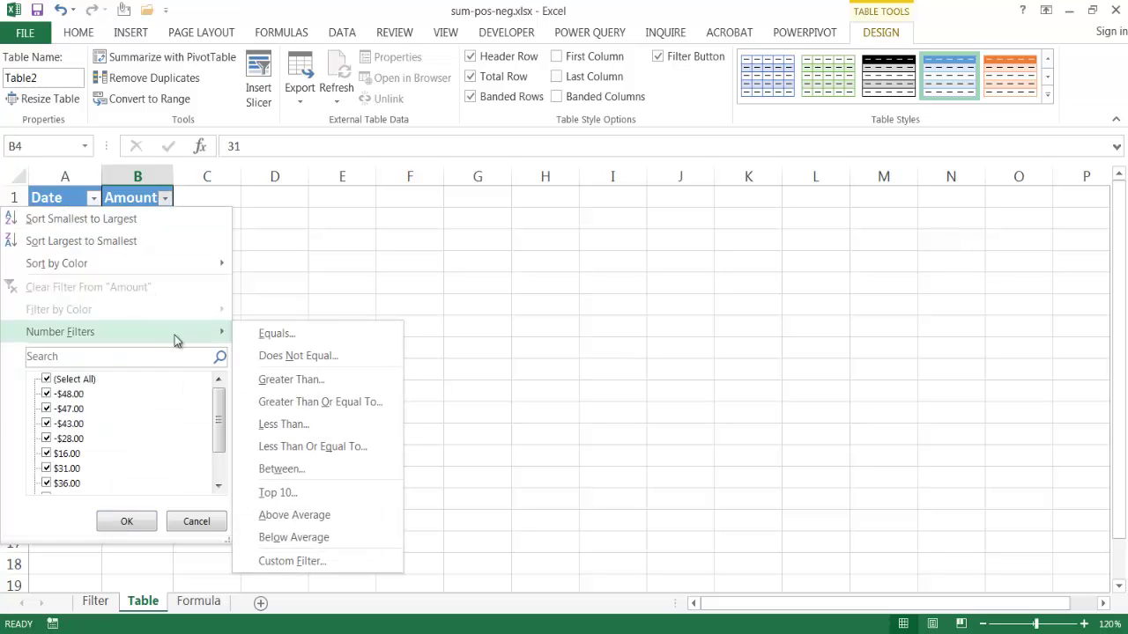
click(293, 379)
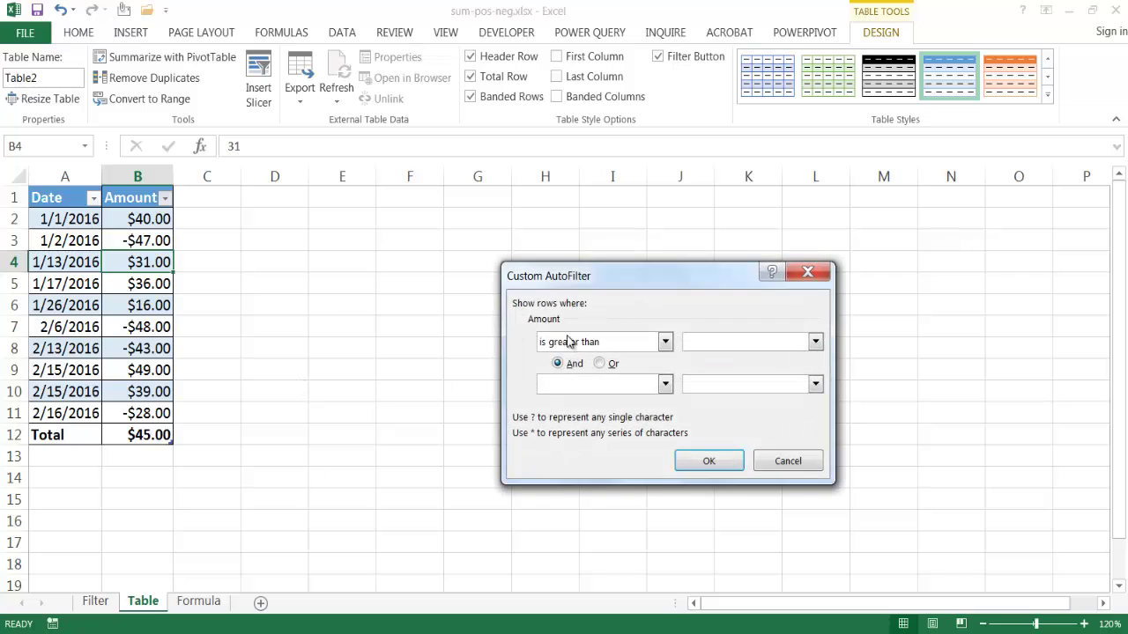
click(711, 461)
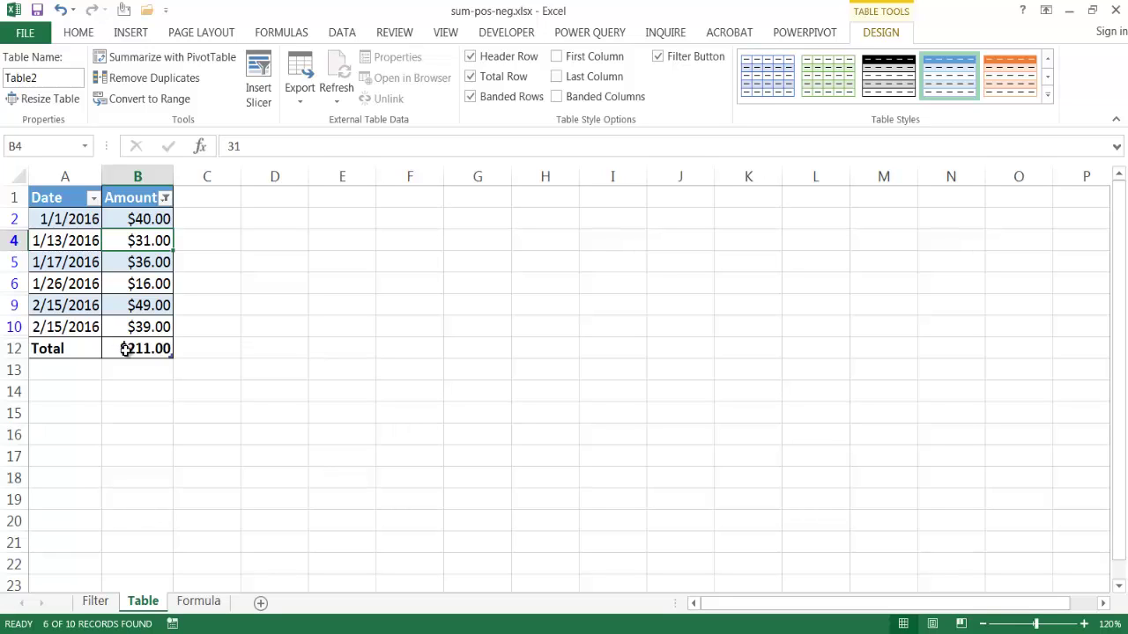
- Change the table's Amount filter to show only values less than 0
click(163, 199)
mouse_move(154, 333)
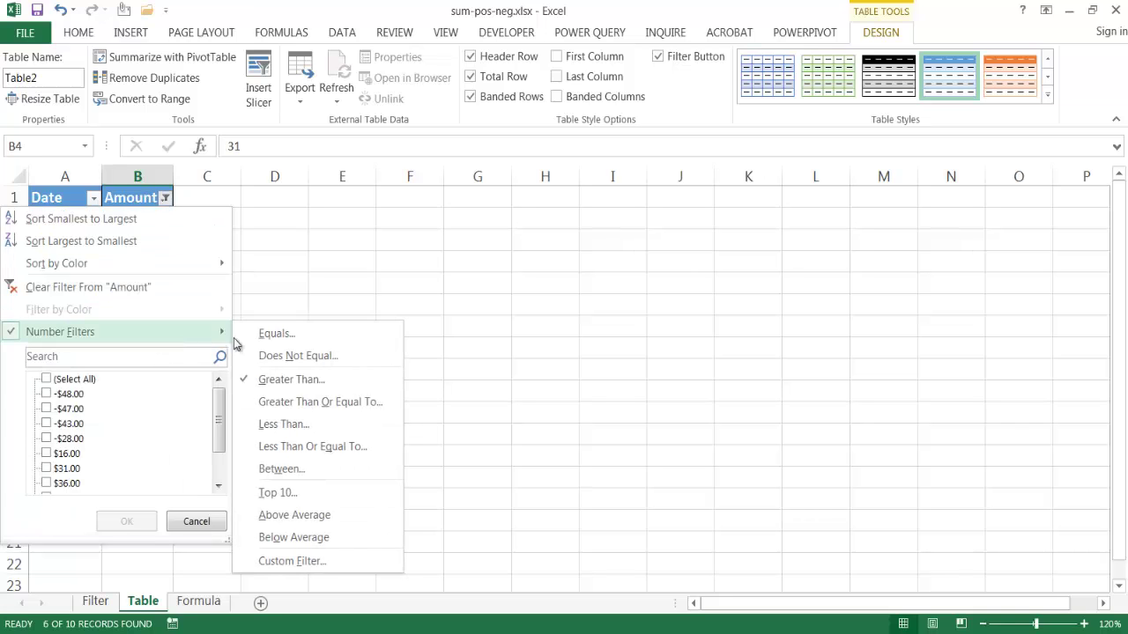
click(324, 420)
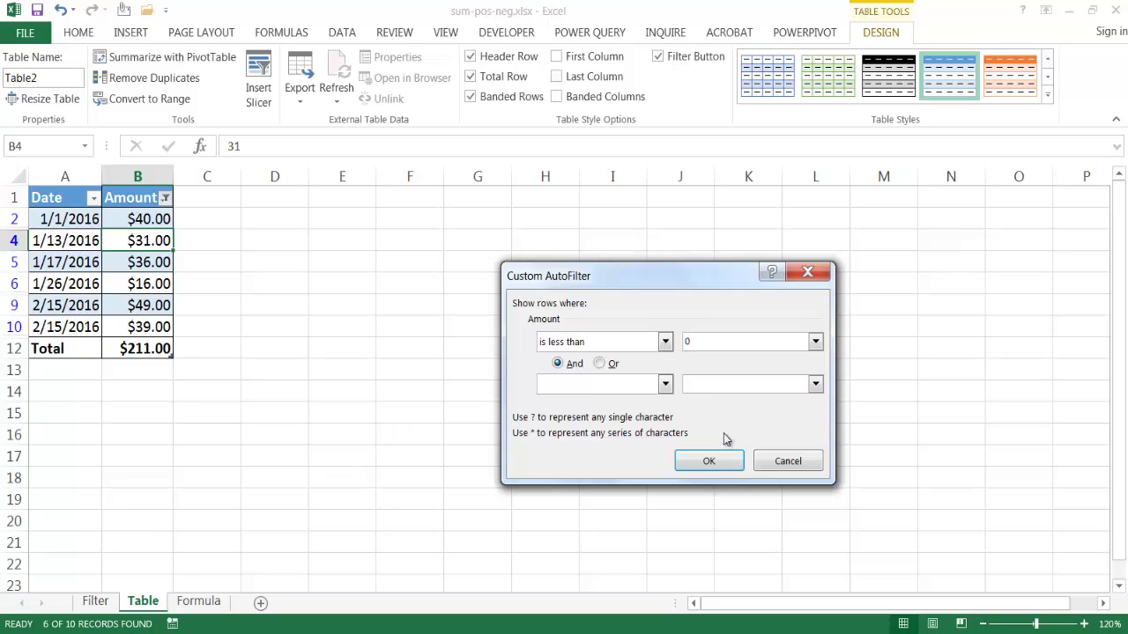
click(709, 461)
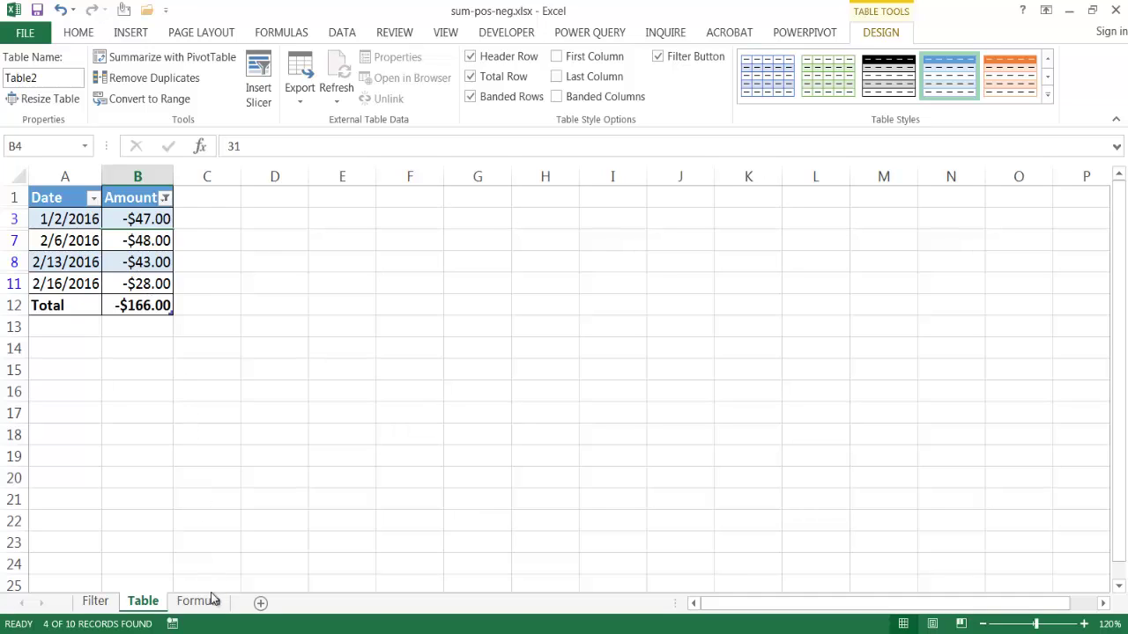
- On the Formula sheet, convert the Date and Amount table back to a normal range
click(157, 603)
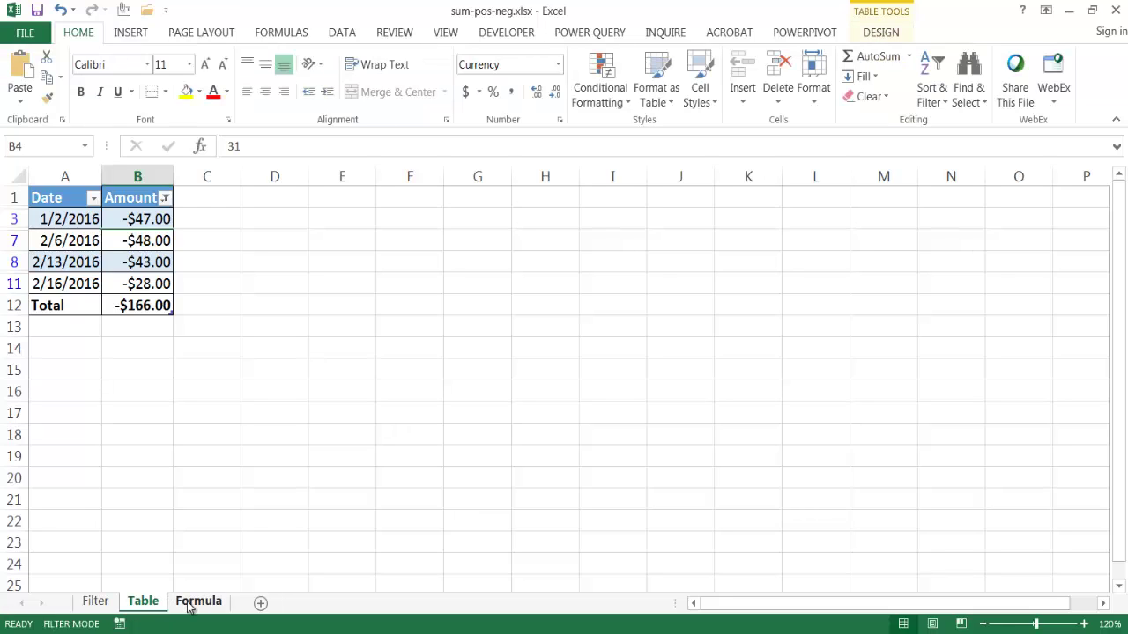
click(188, 603)
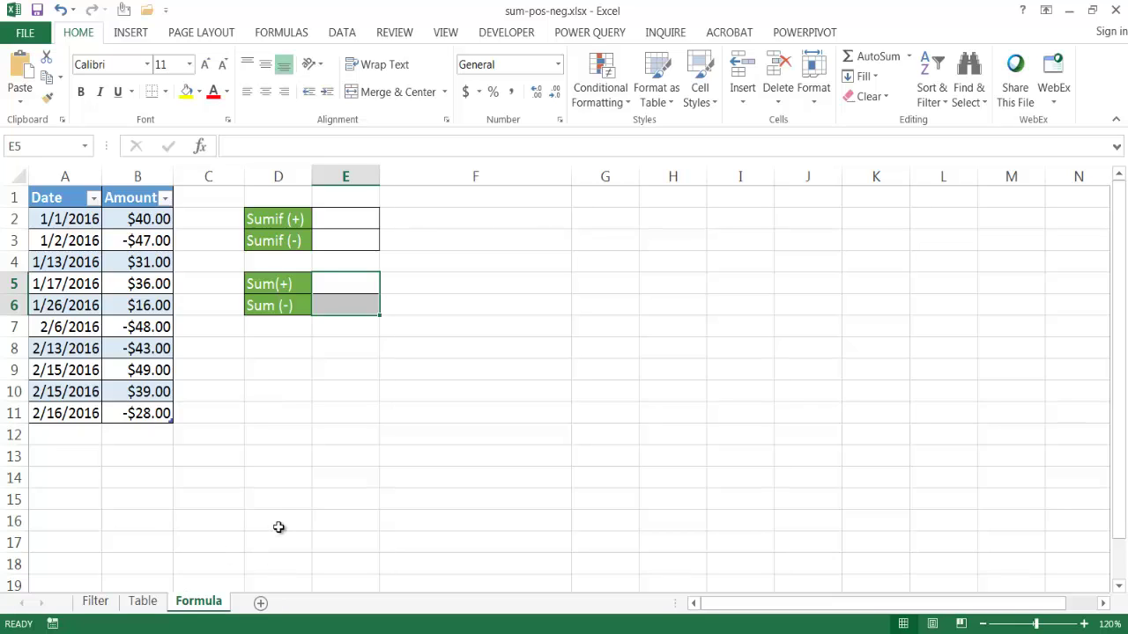
click(126, 265)
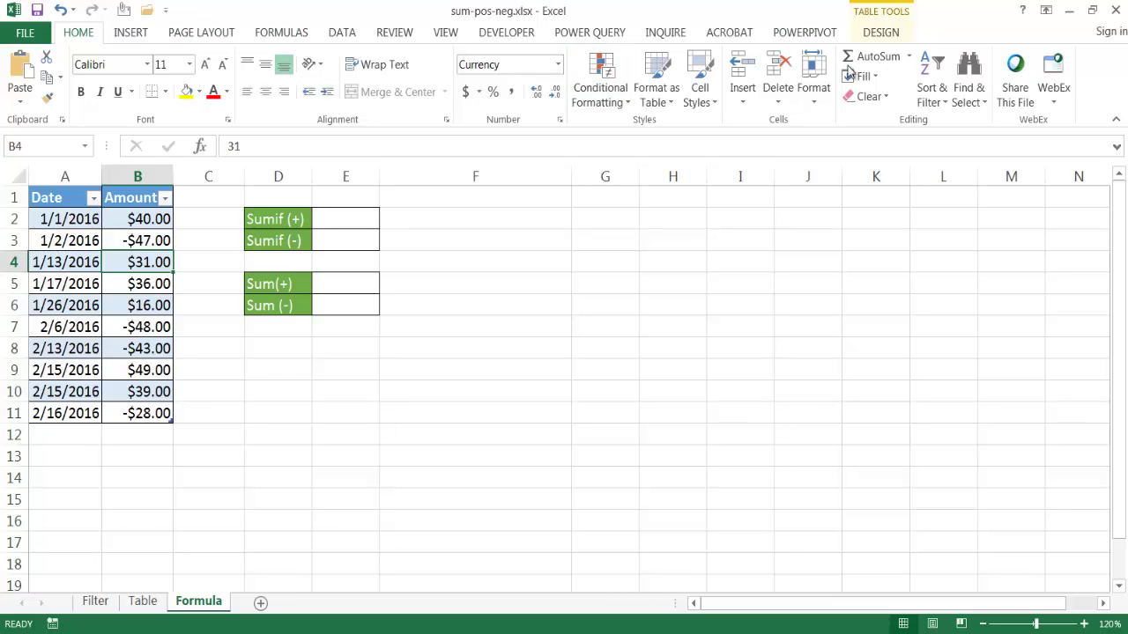
click(872, 35)
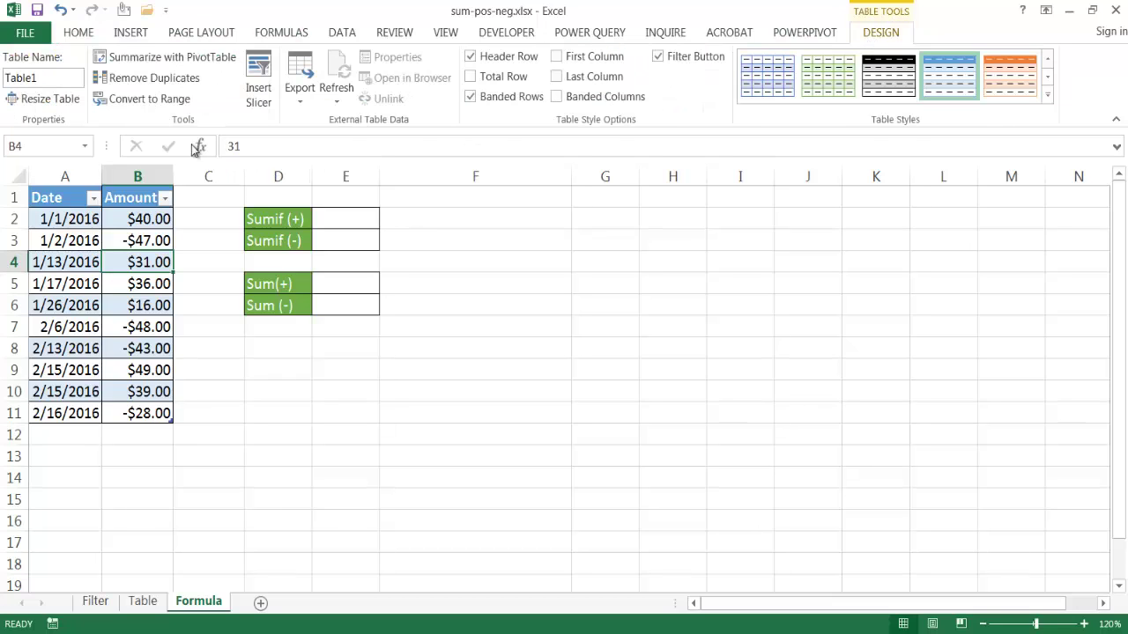
click(153, 101)
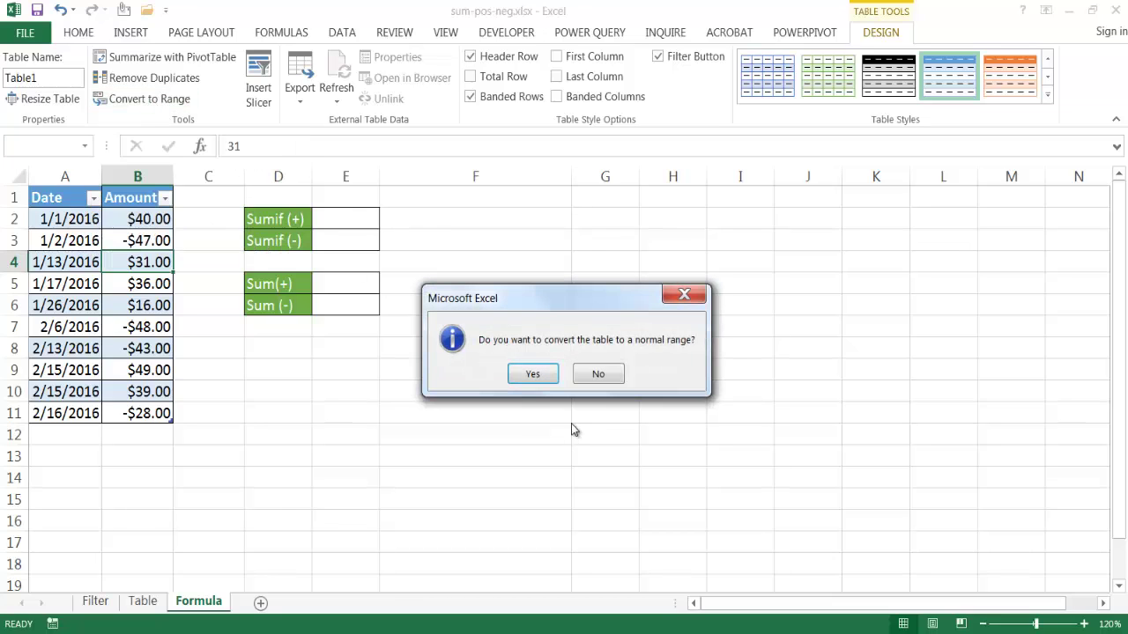
click(533, 375)
click(86, 264)
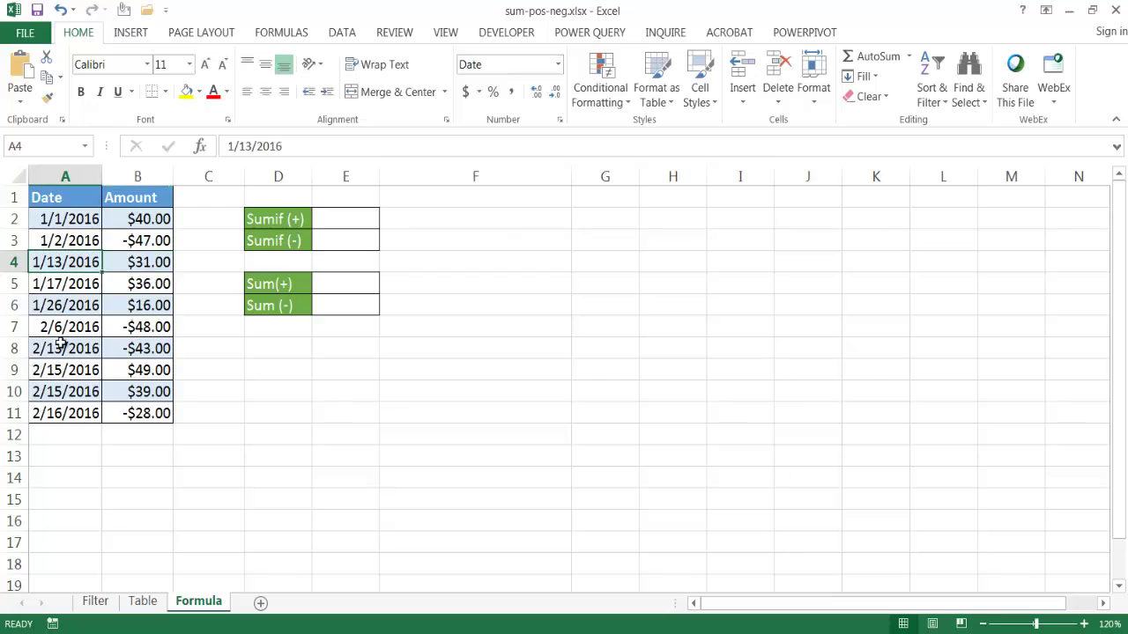
click(61, 346)
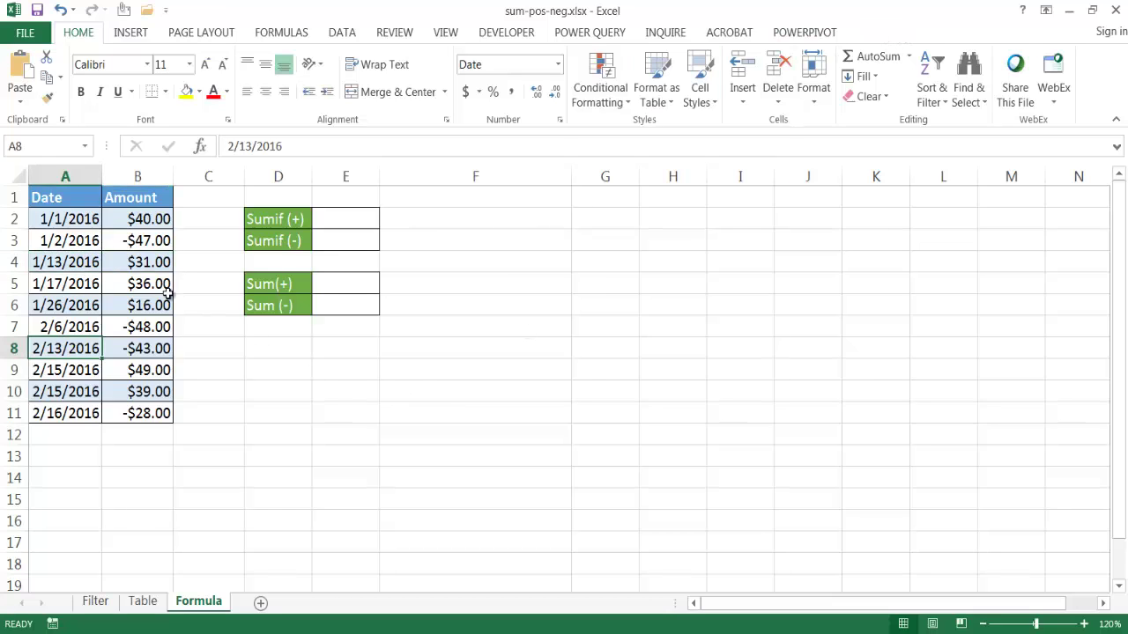
click(121, 287)
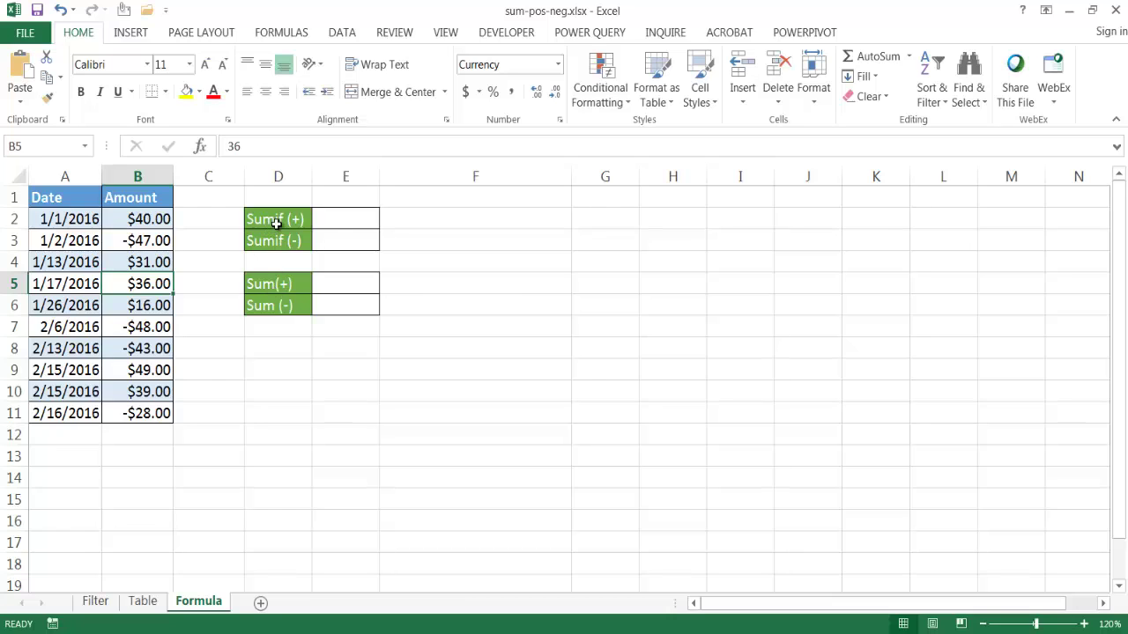
- Sum the positive amounts in E2 with the formula =SUMIF(B2:B11,">0") and reselect the cell
click(341, 223)
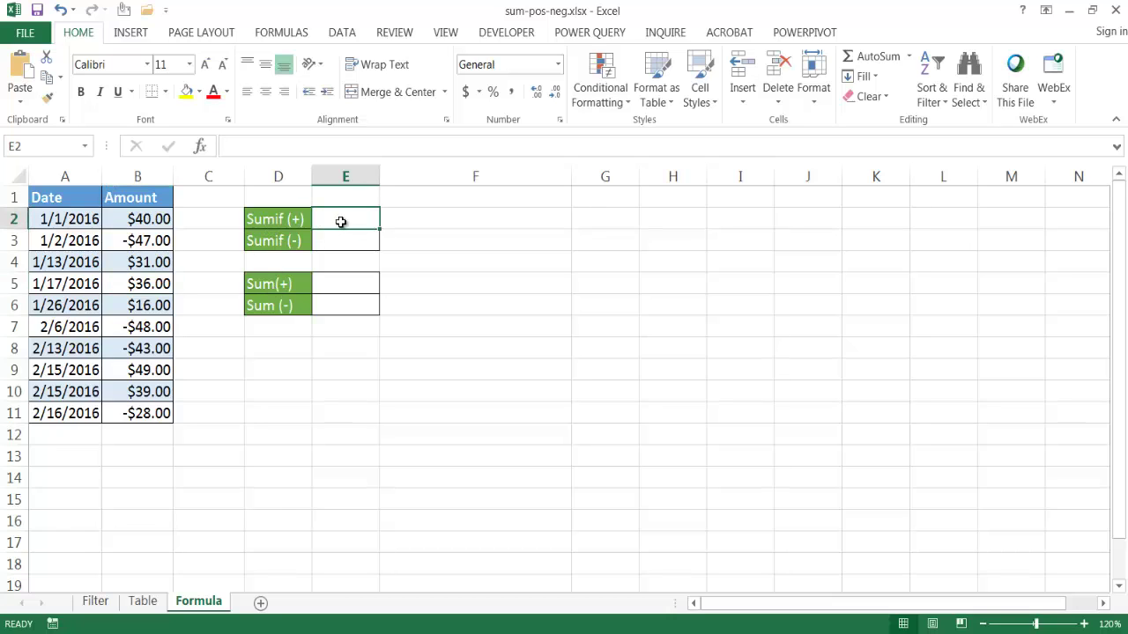
text(=sumi)
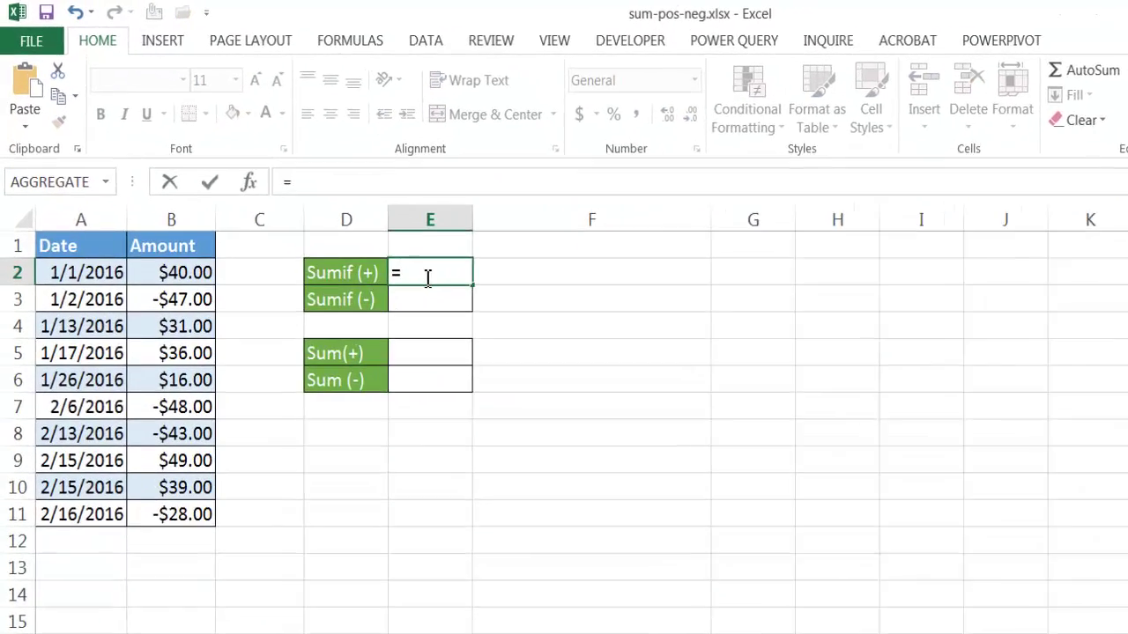
text(f)
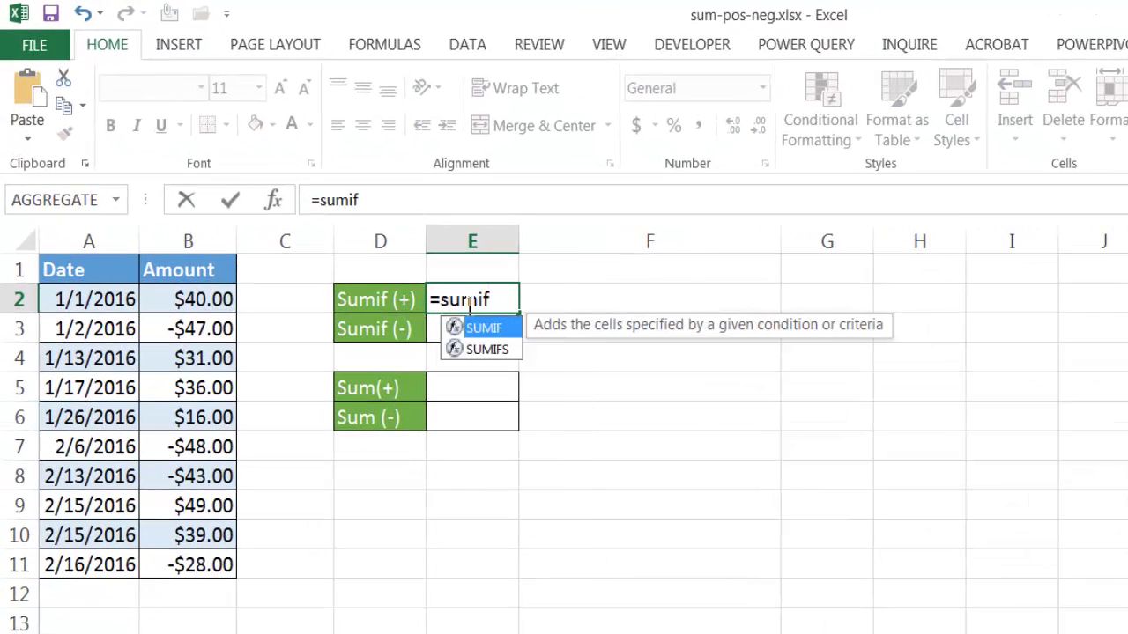
key(Tab)
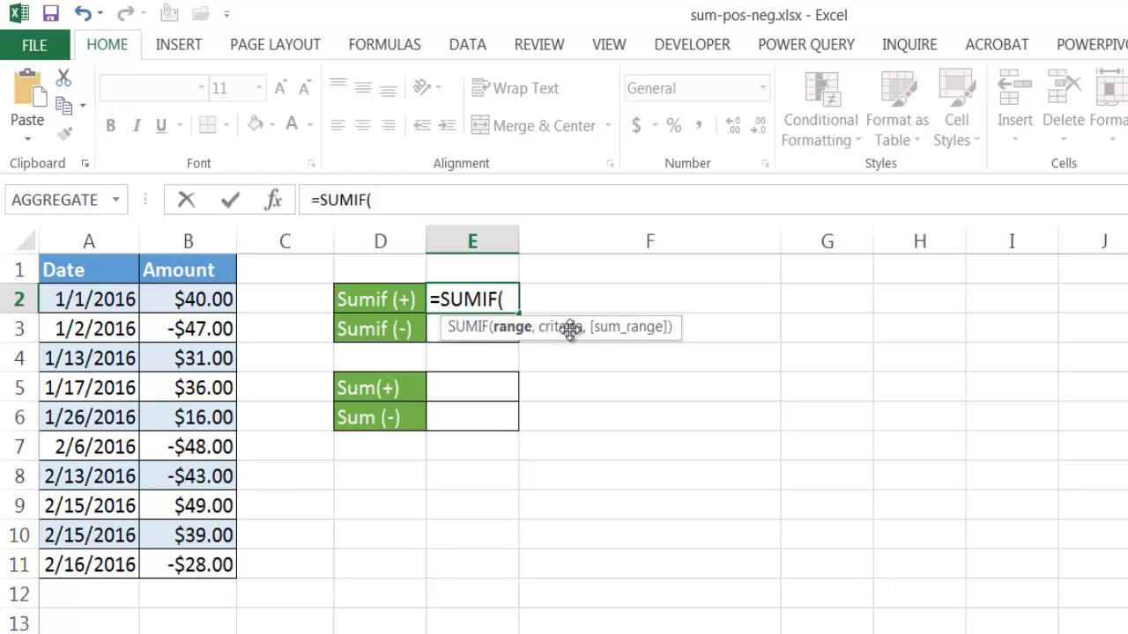
drag(164, 297, 178, 565)
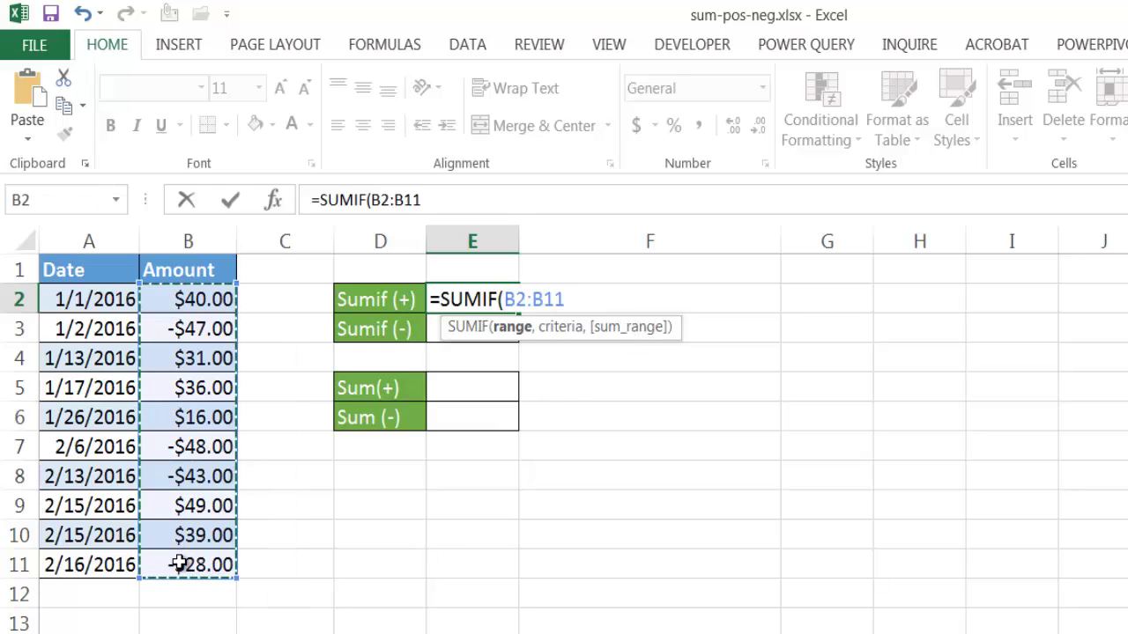
text(,)
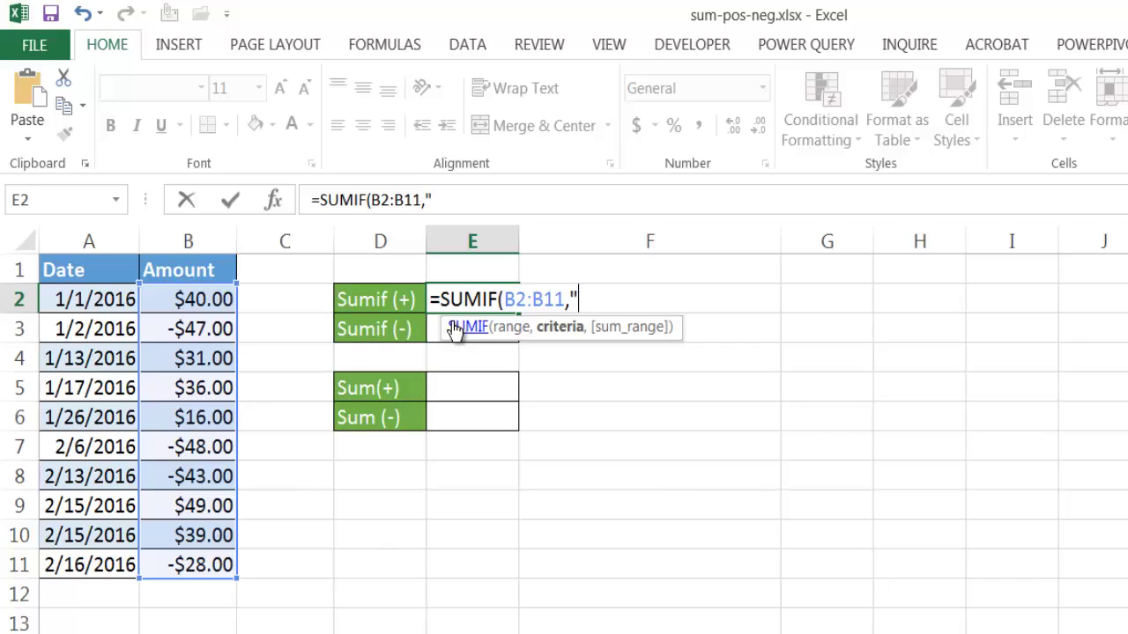
text(0"))
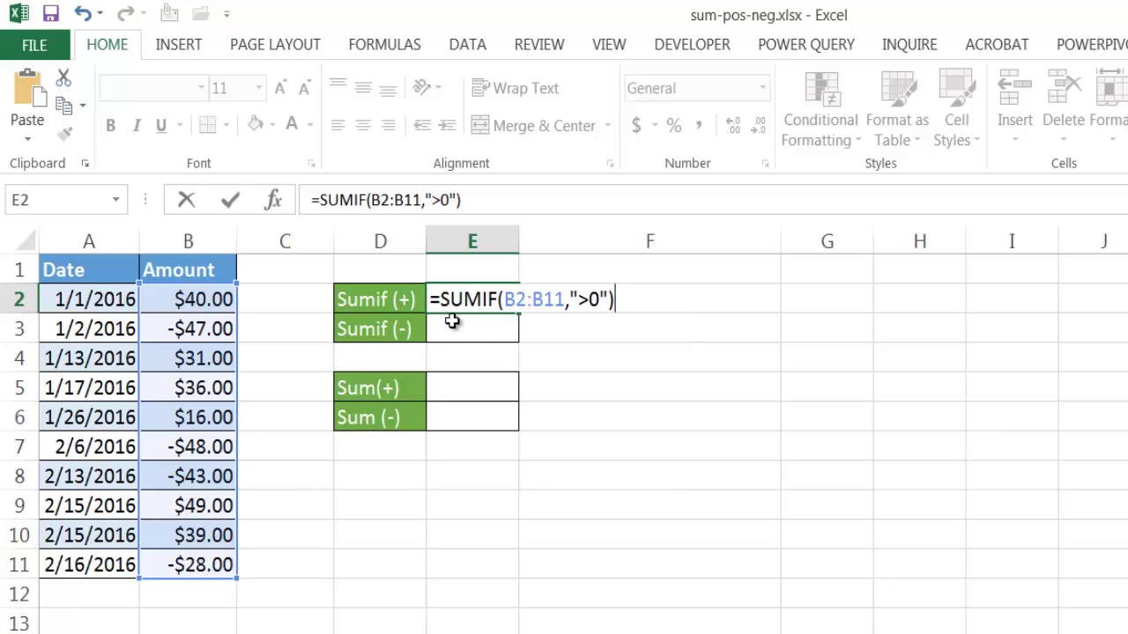
key(Return)
click(466, 297)
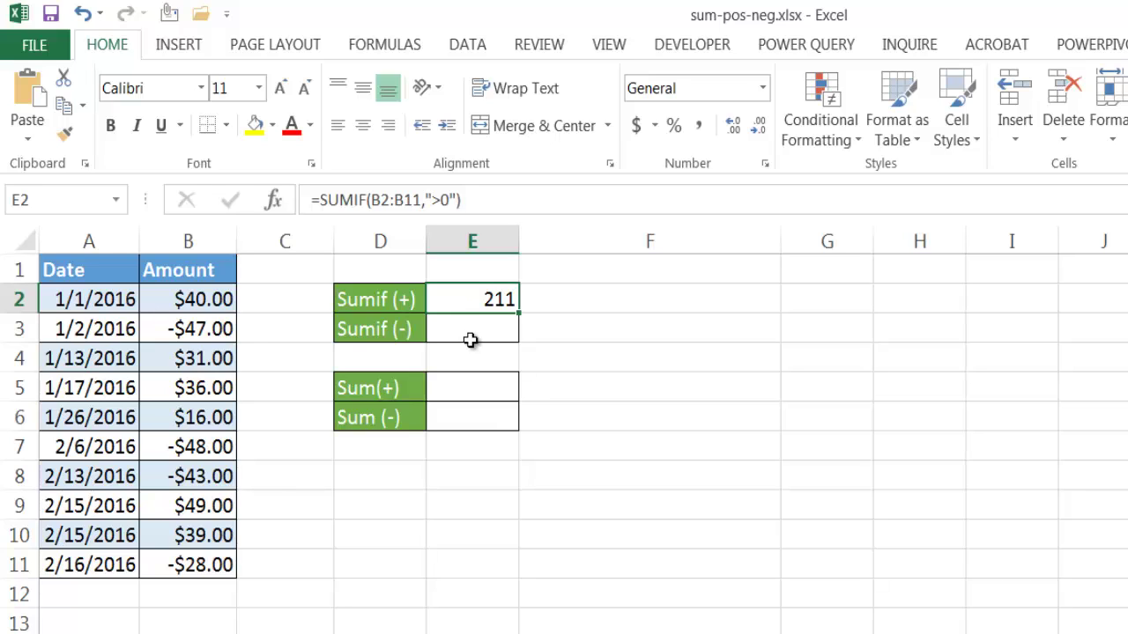
- Copy the SUMIF formula from E2 into E3 and change its criterion to "<0" to sum the negative amounts
drag(477, 209, 26, 179)
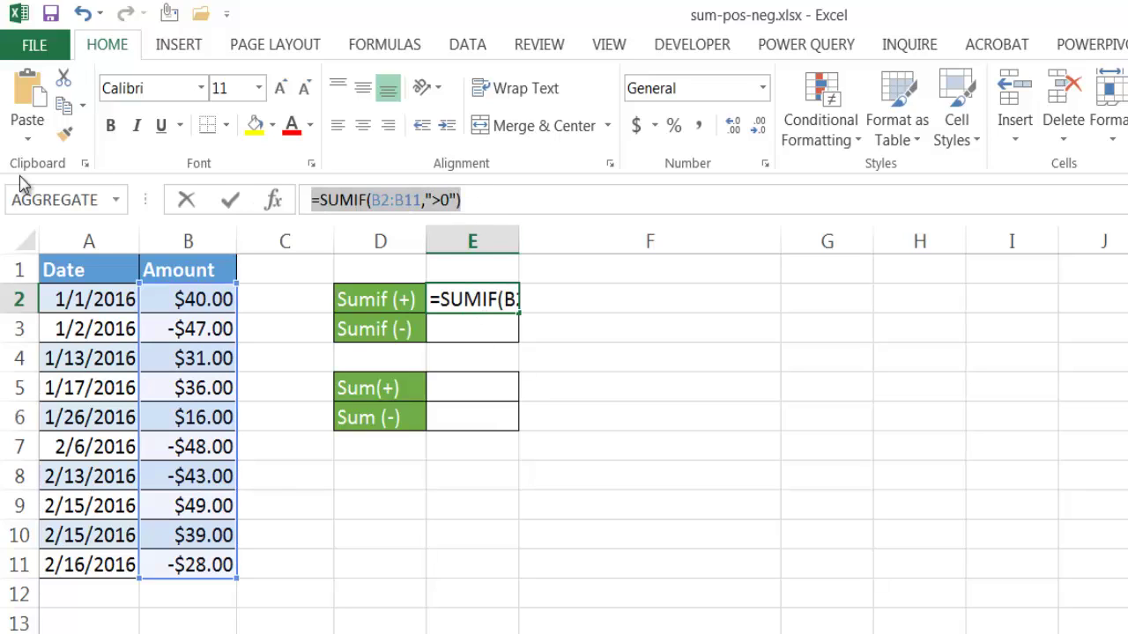
key(ctrl+c)
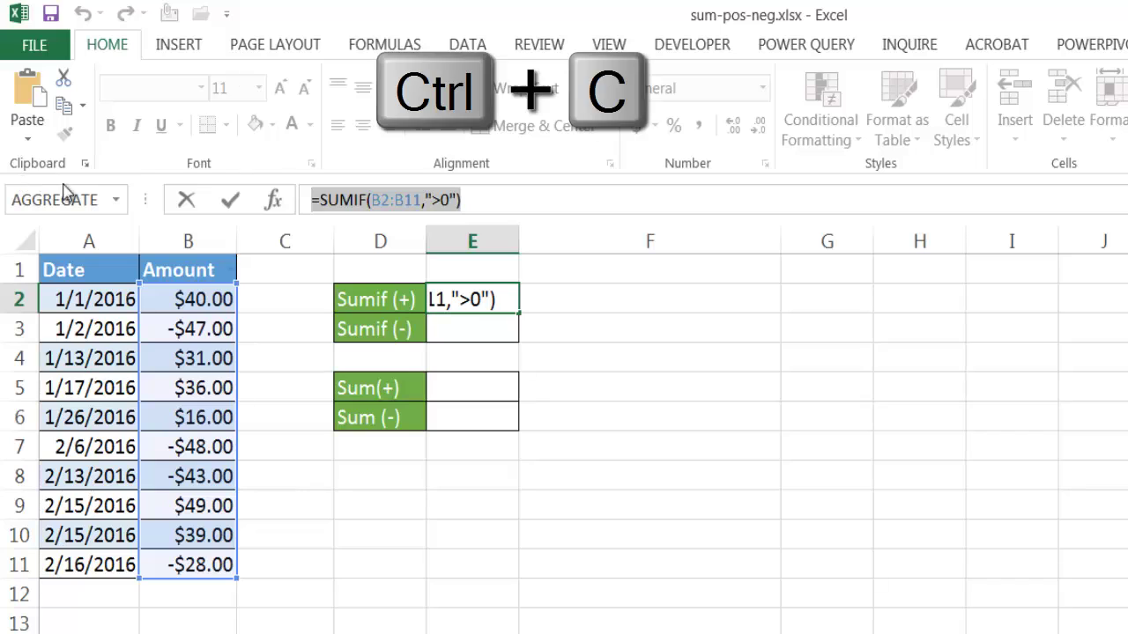
key(Escape)
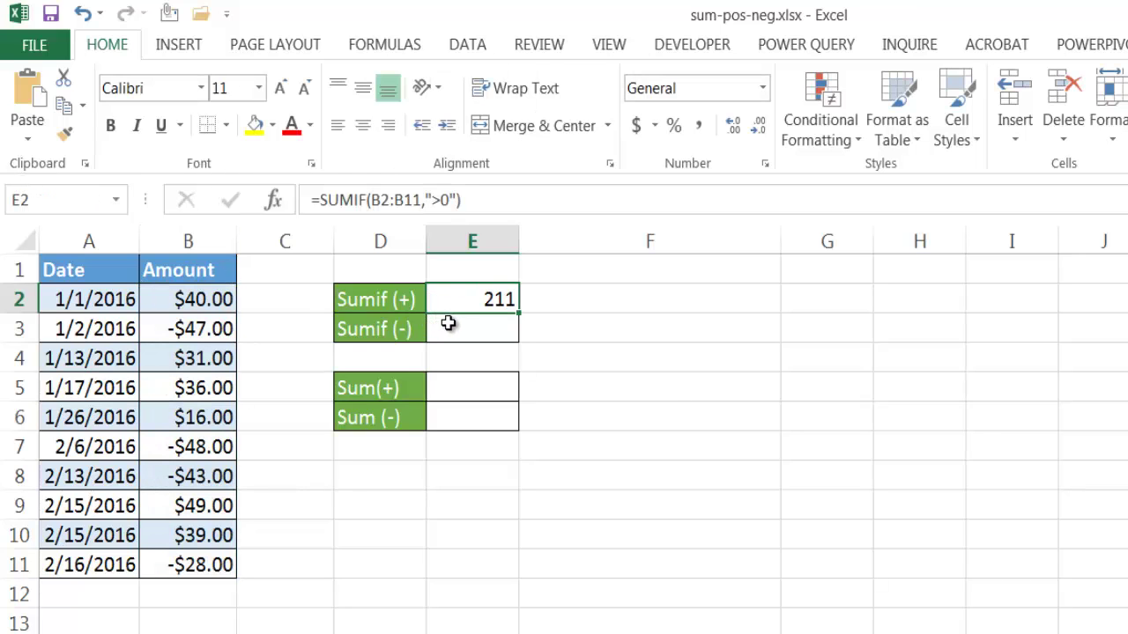
click(449, 326)
click(461, 208)
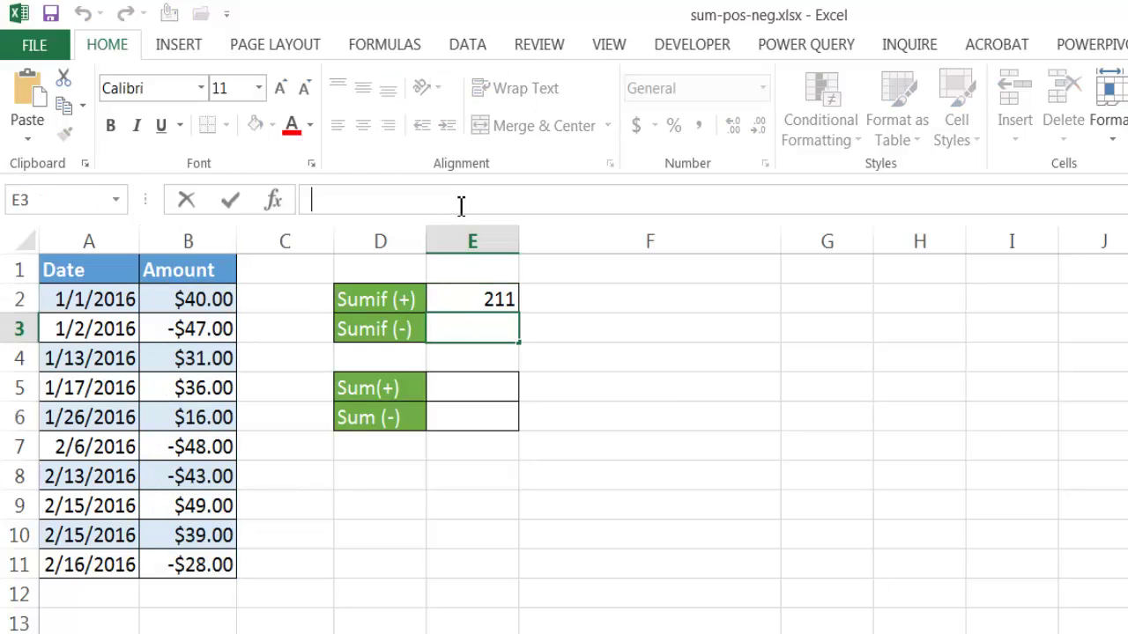
key(ctrl+v)
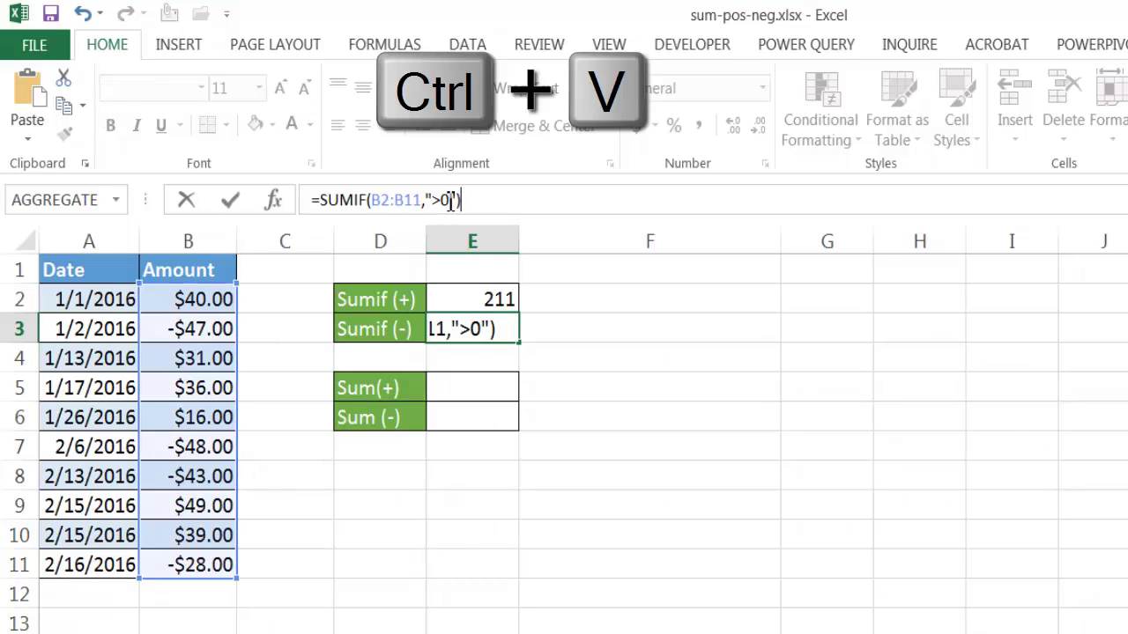
click(443, 200)
key(BackSpace)
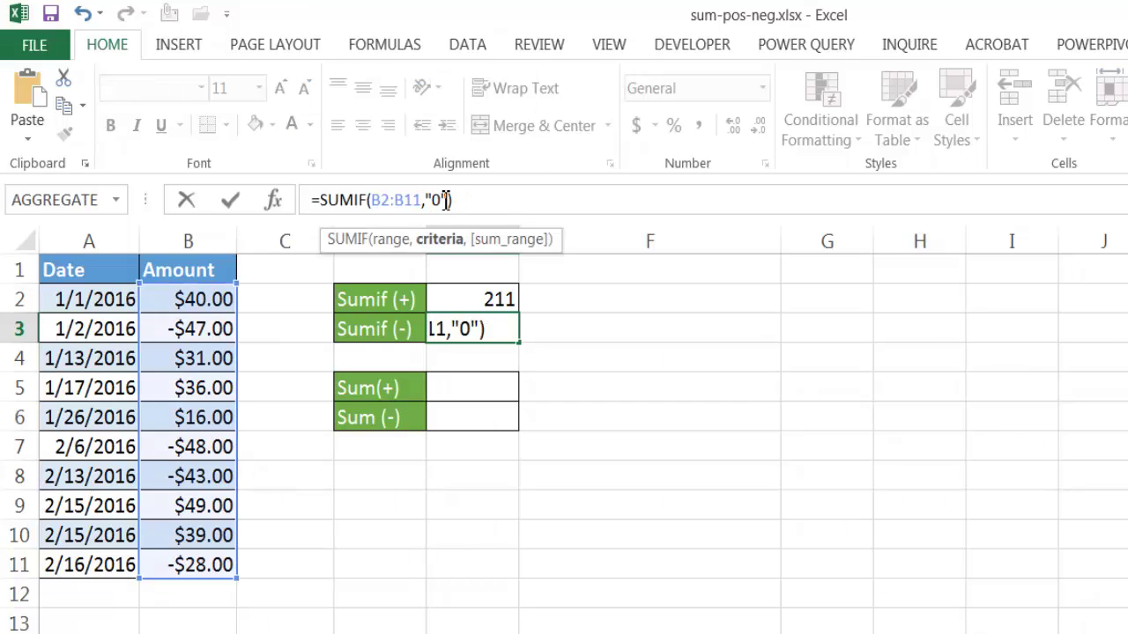
text(<)
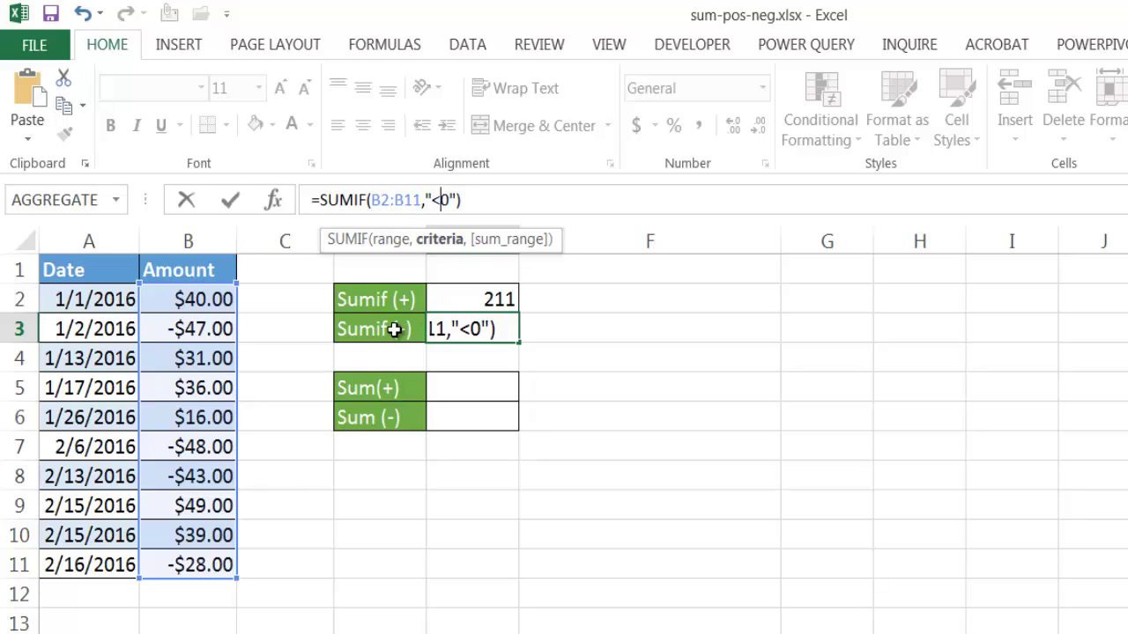
key(Return)
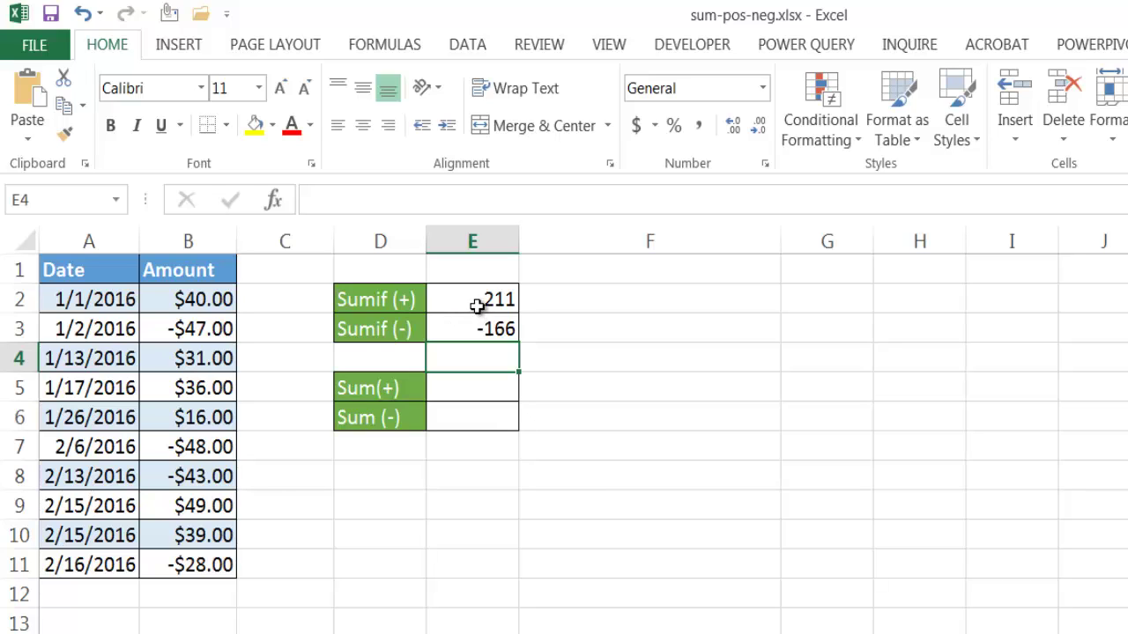
- Format the two SUMIF results in E2:E3 as Currency
drag(479, 291, 477, 322)
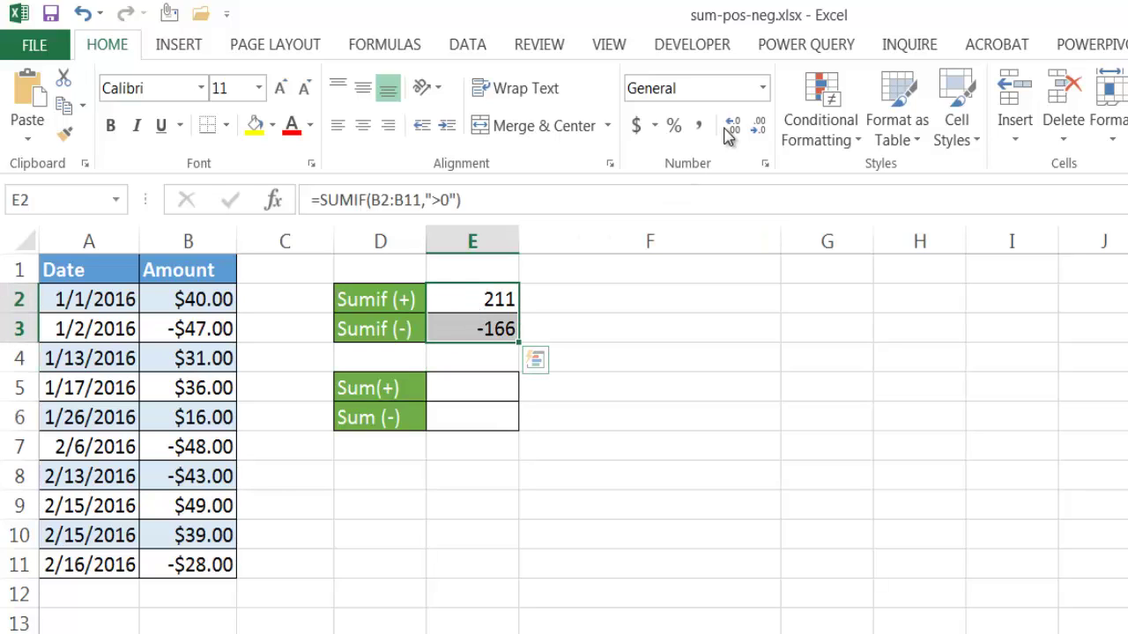
click(762, 88)
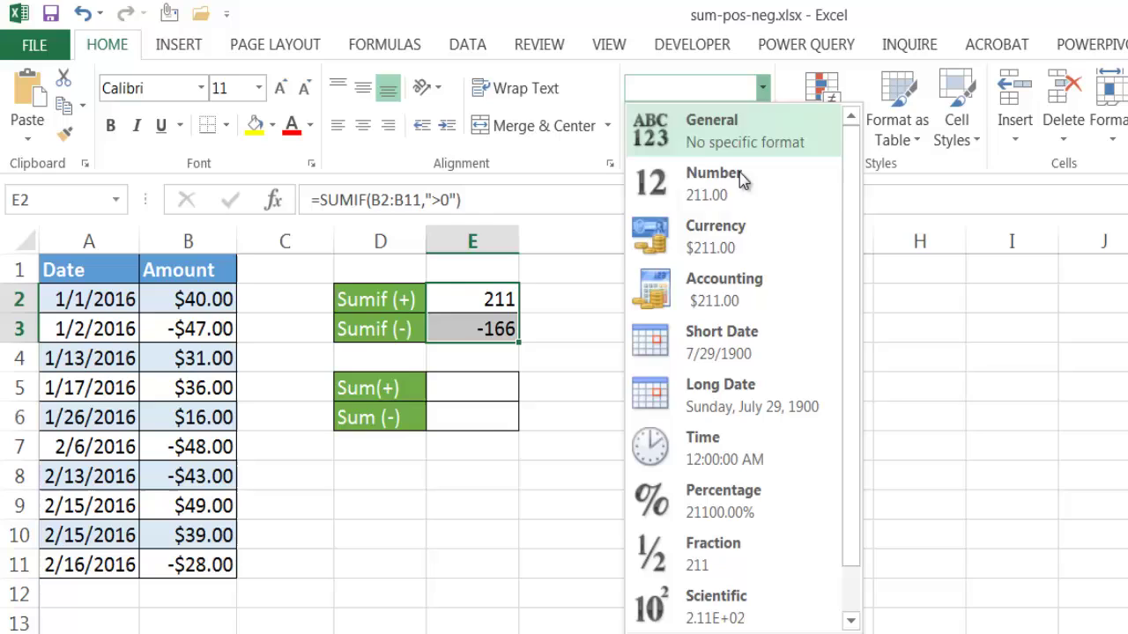
click(736, 242)
click(587, 448)
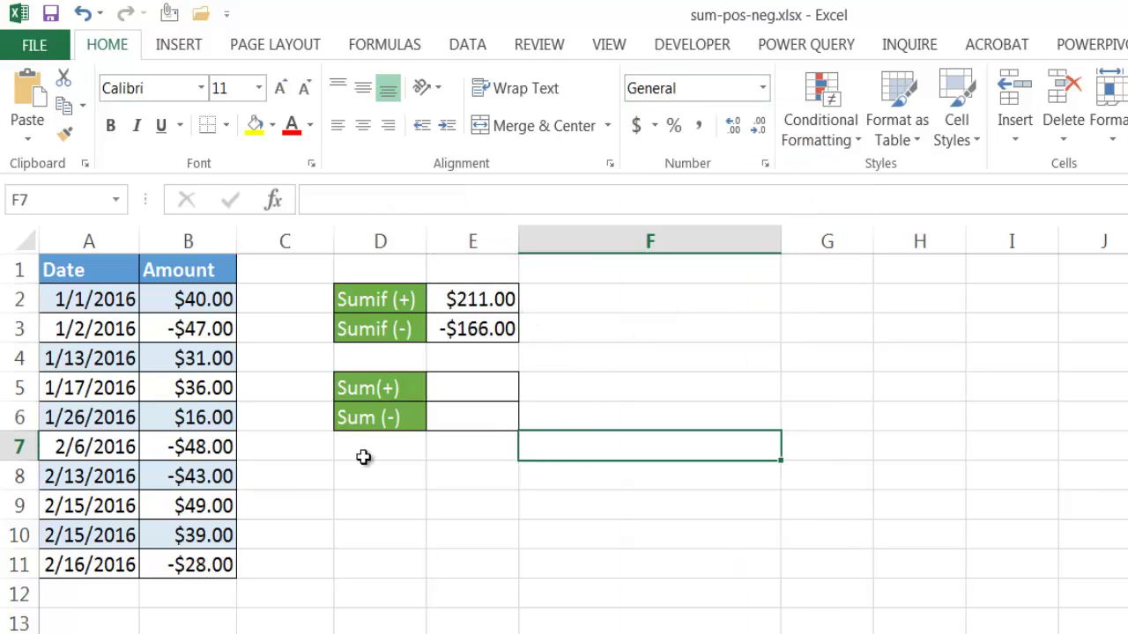
- Change the range of the positive SUMIF formula in E2 to the whole column B:B
click(460, 303)
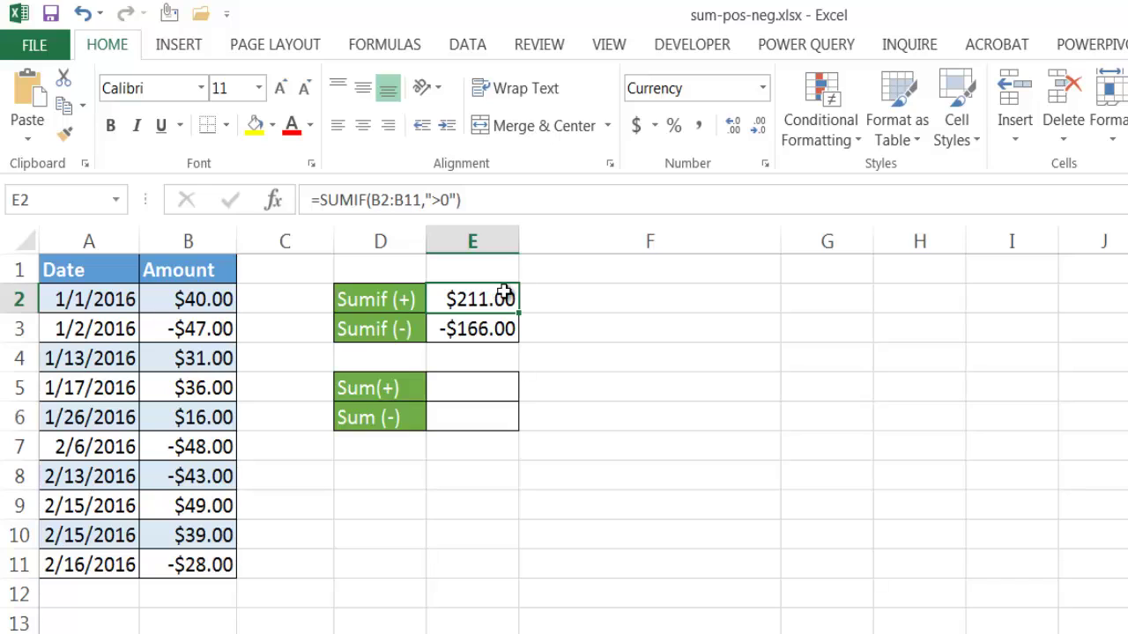
click(390, 200)
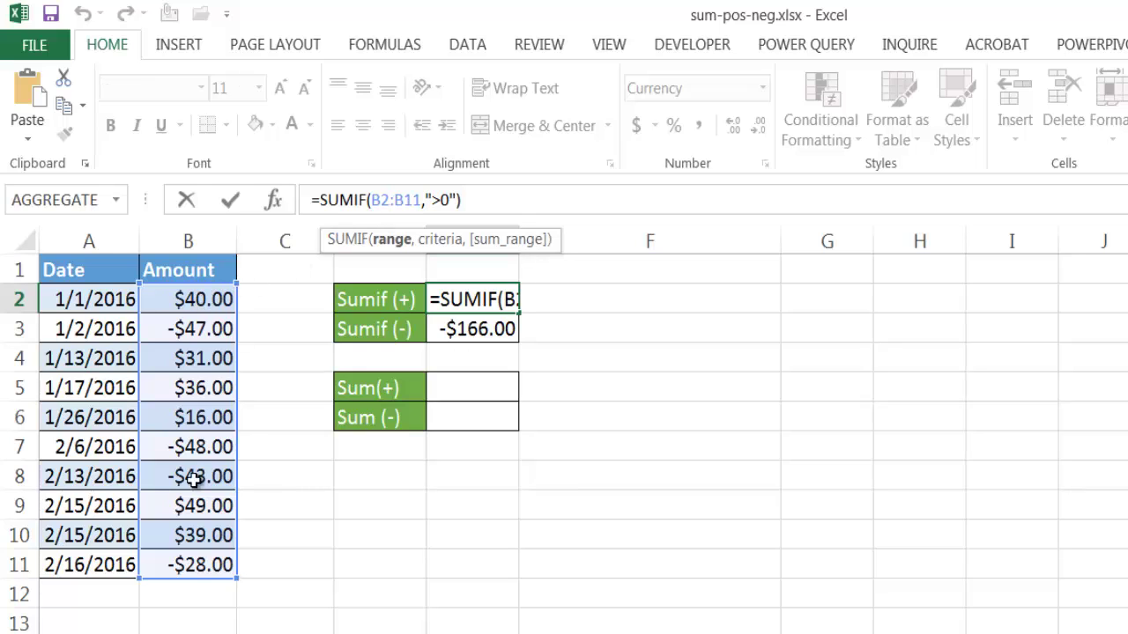
key(BackSpace)
click(413, 199)
key(BackSpace)
key(BackSpace)
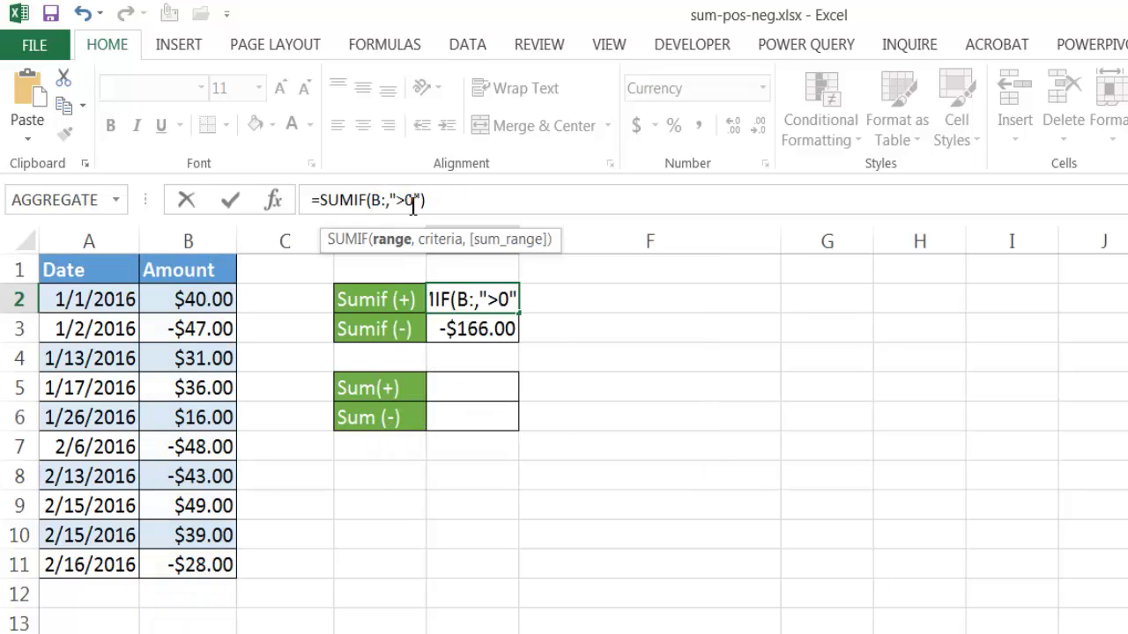
text(b)
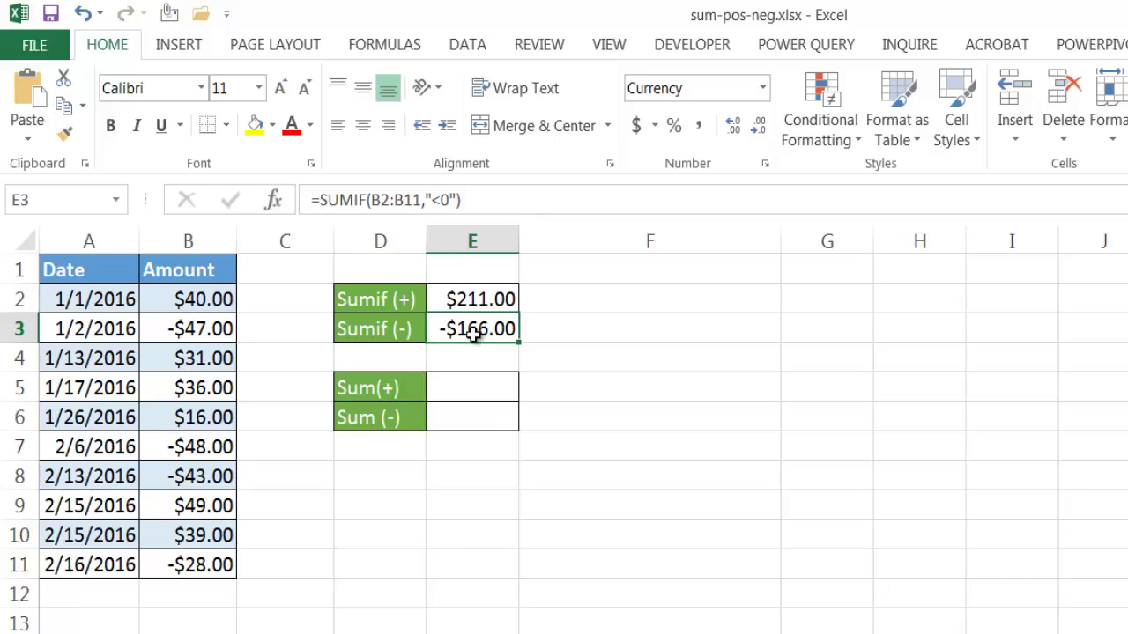
- Change the range of the negative SUMIF formula in E3 to the whole column B:B
click(393, 201)
key(BackSpace)
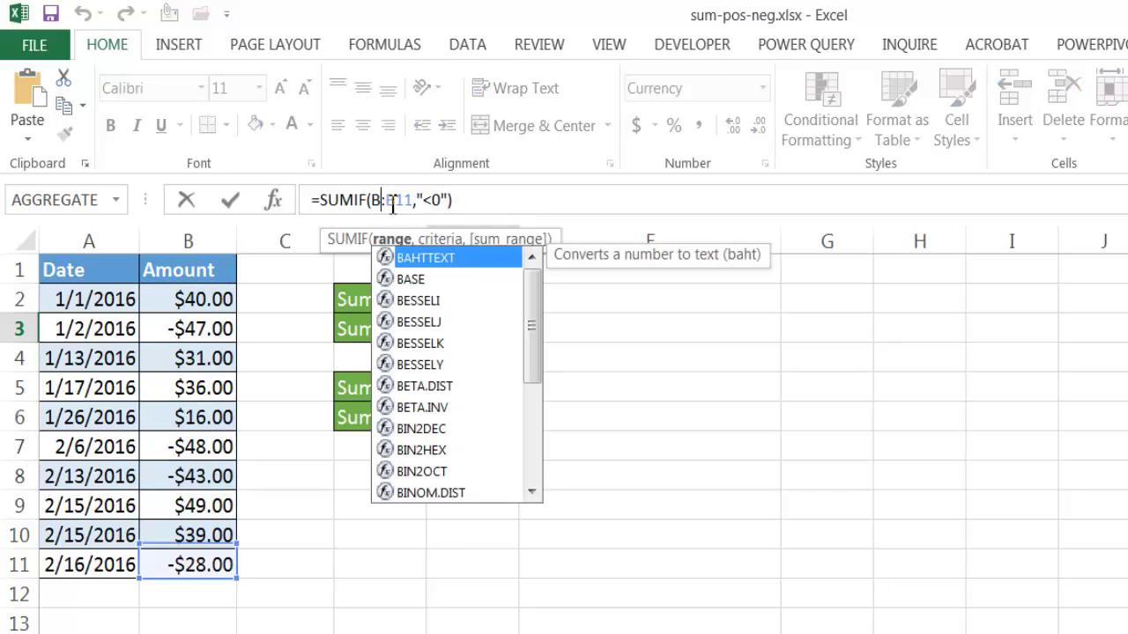
click(413, 200)
key(BackSpace)
key(BackSpace)
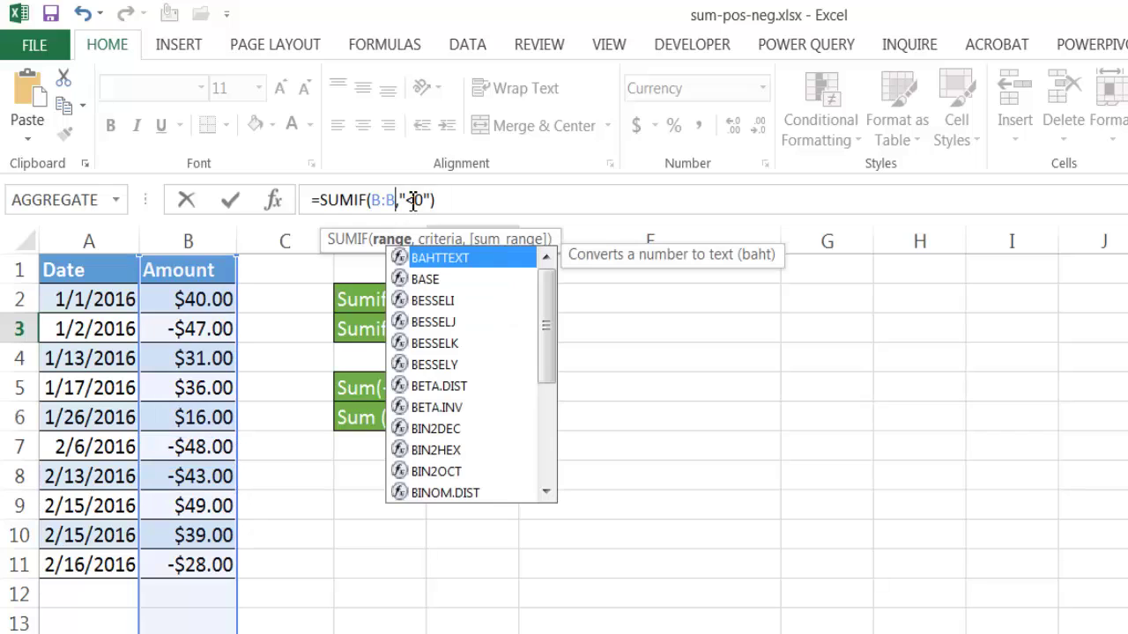
key(Return)
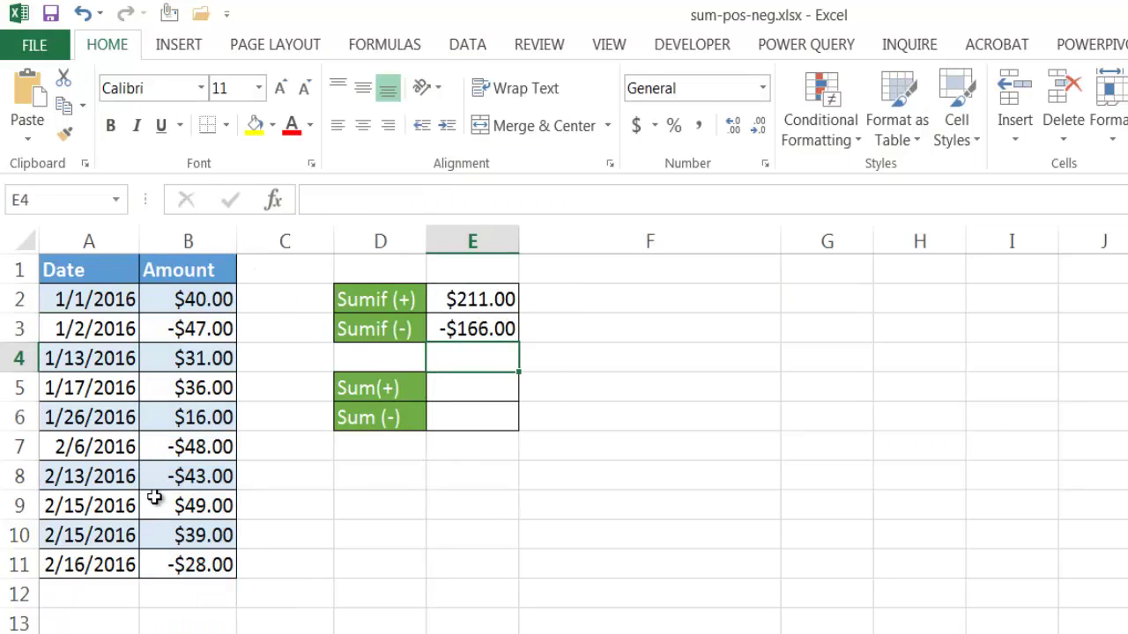
- Add a new record in row 12 with the date 3/1/2016 and the amount 100
click(71, 590)
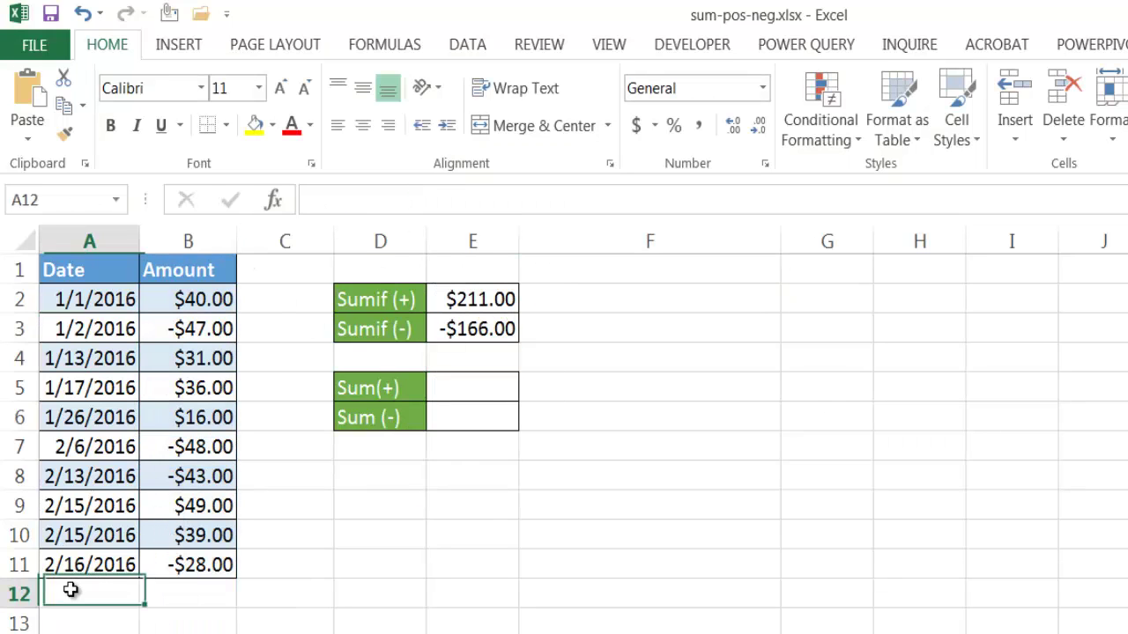
text(3)
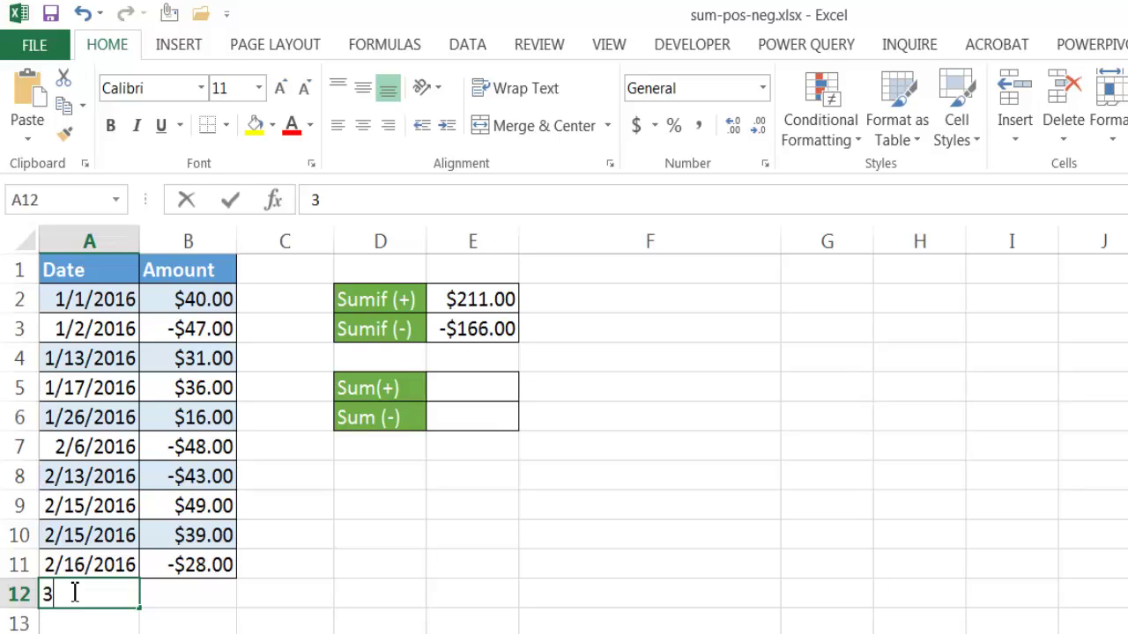
text(/1/2016)
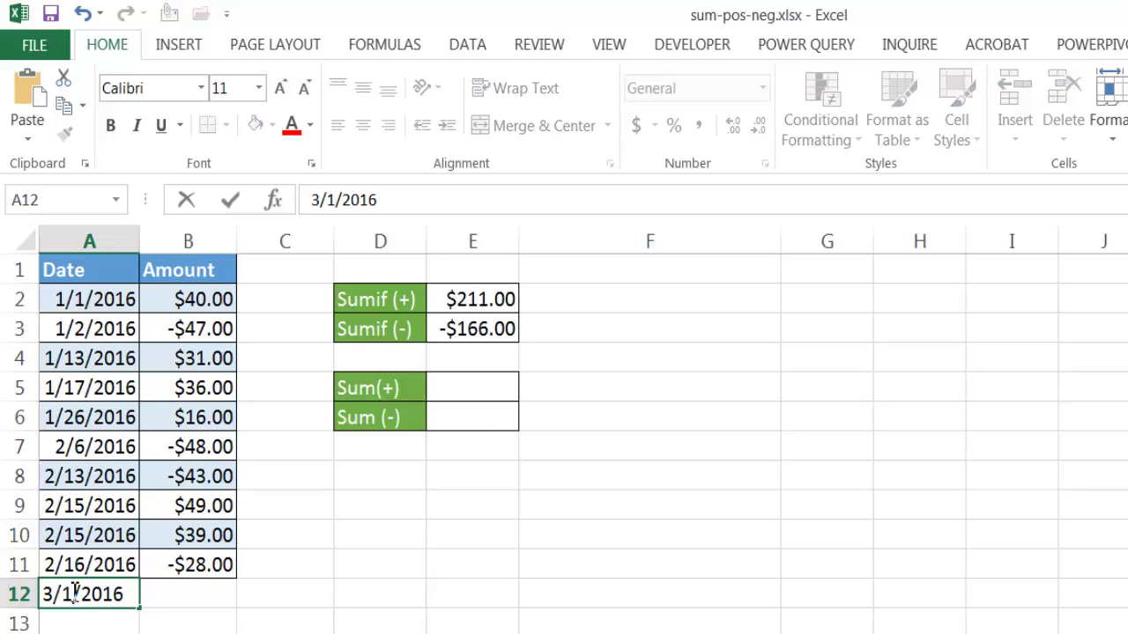
key(Tab)
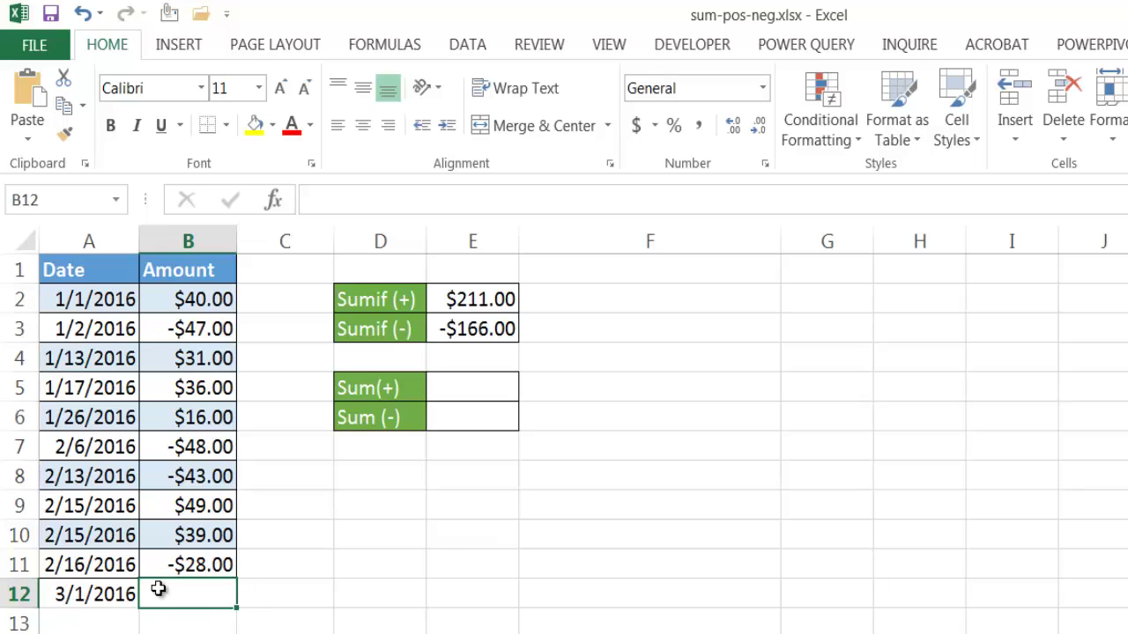
text(100)
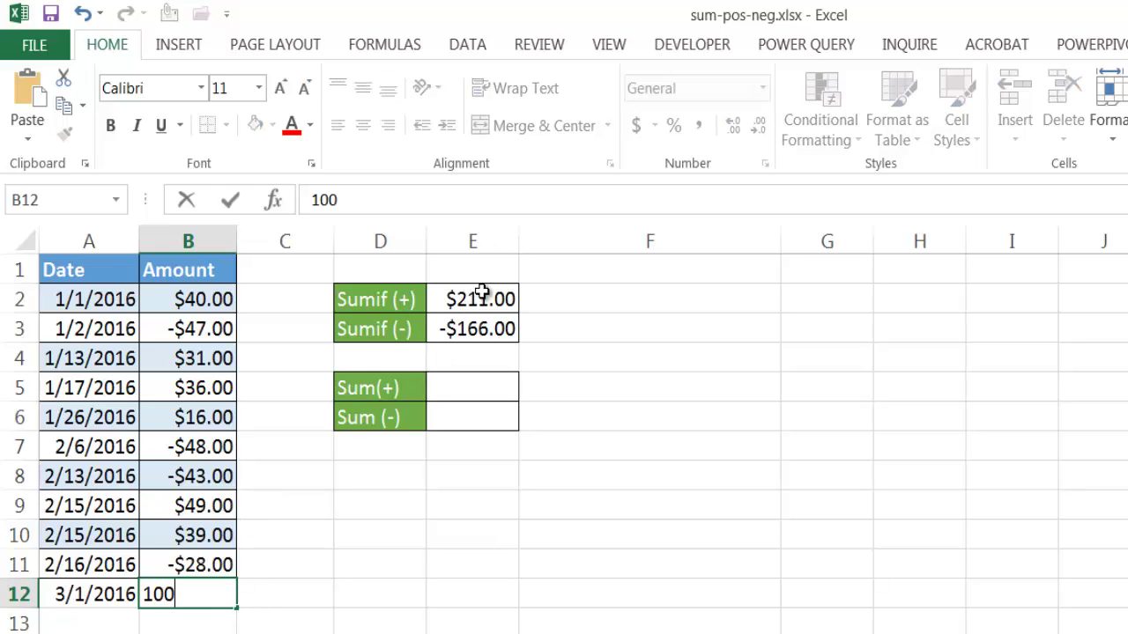
key(Return)
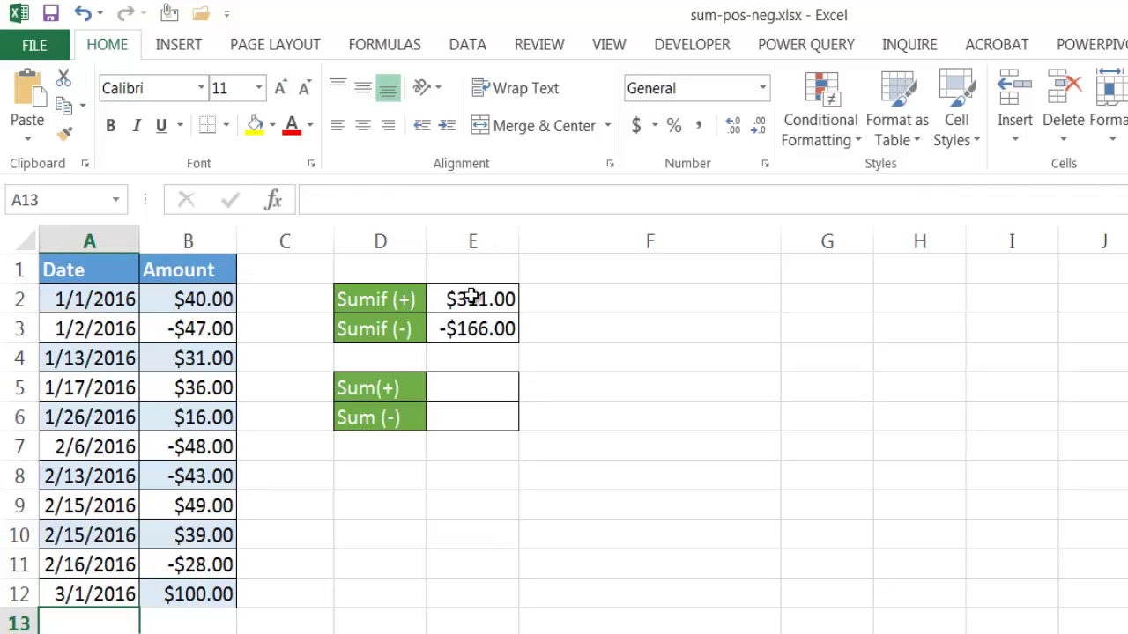
- Change the amount in B12 to -100
click(207, 595)
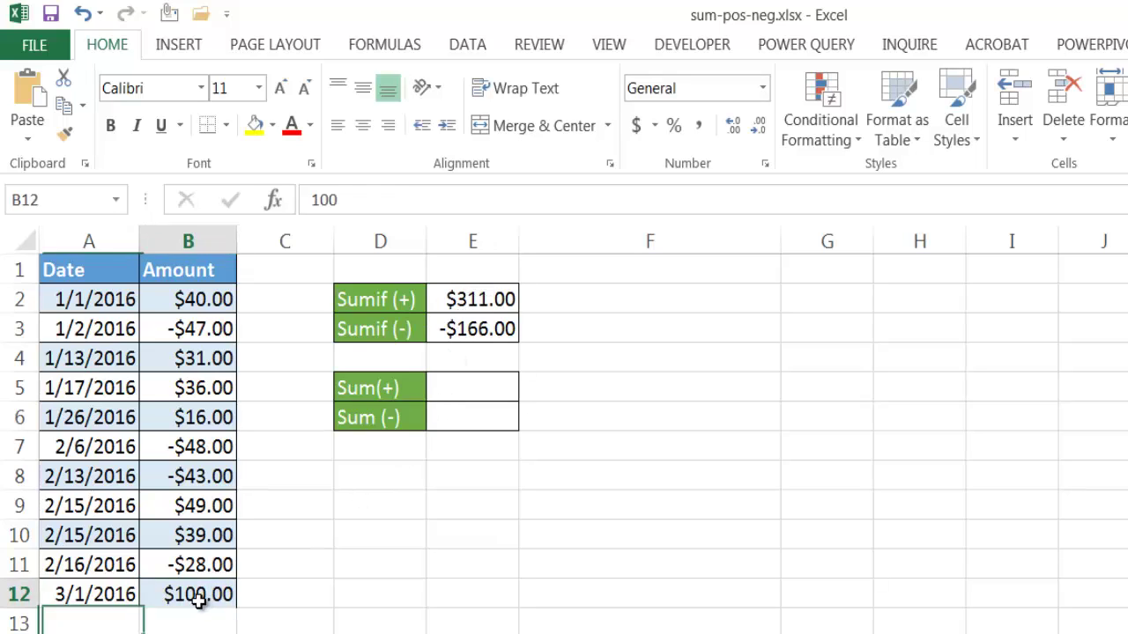
click(313, 199)
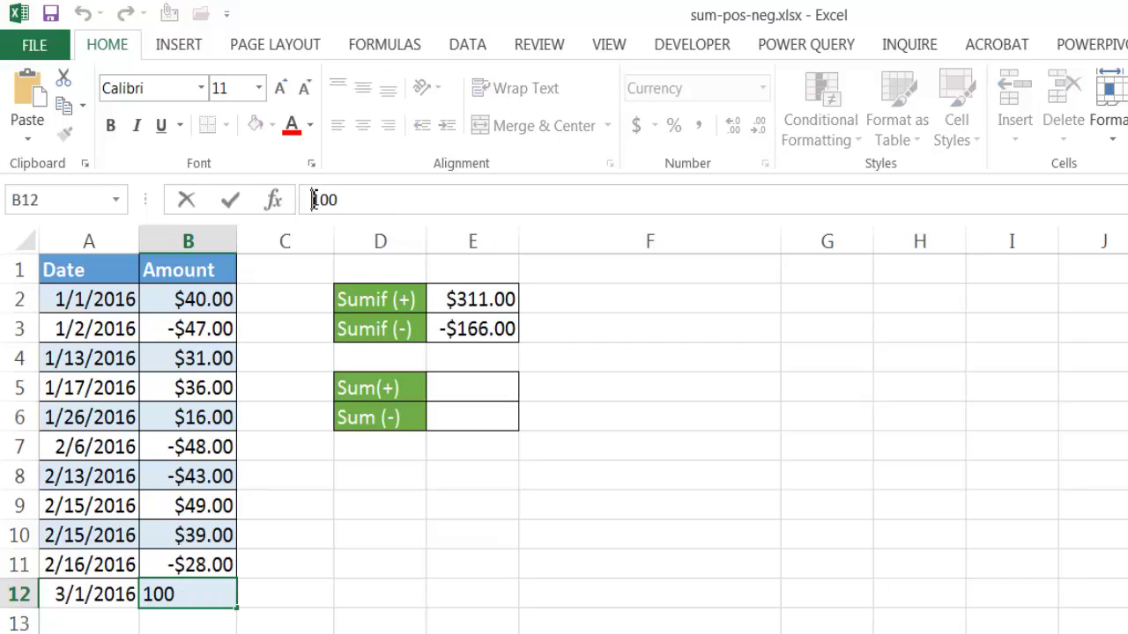
text(-)
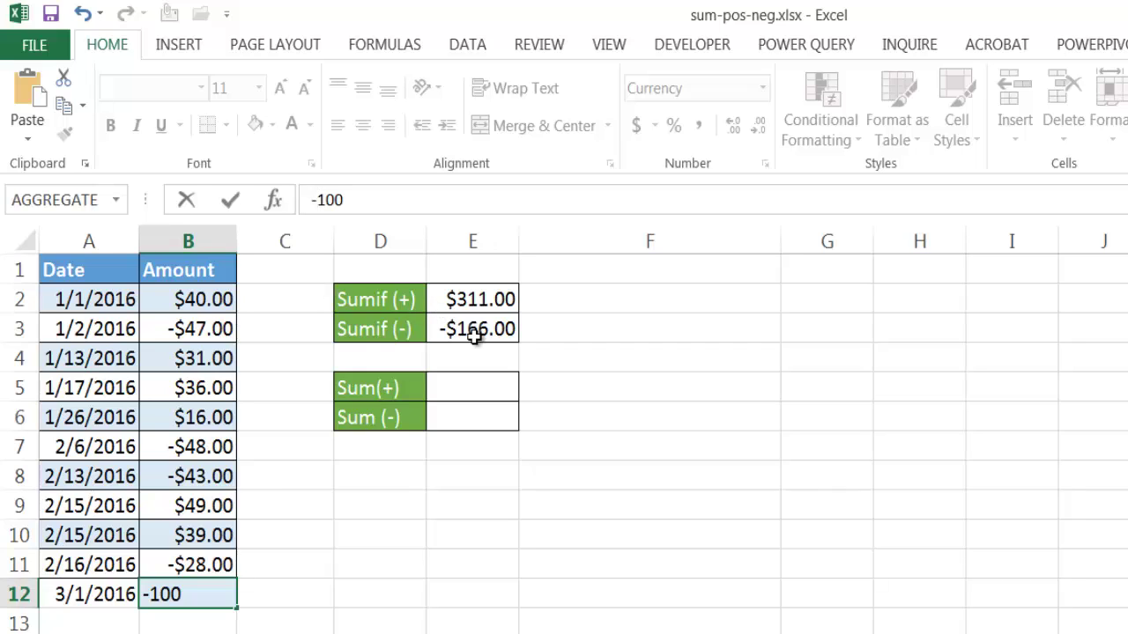
key(Return)
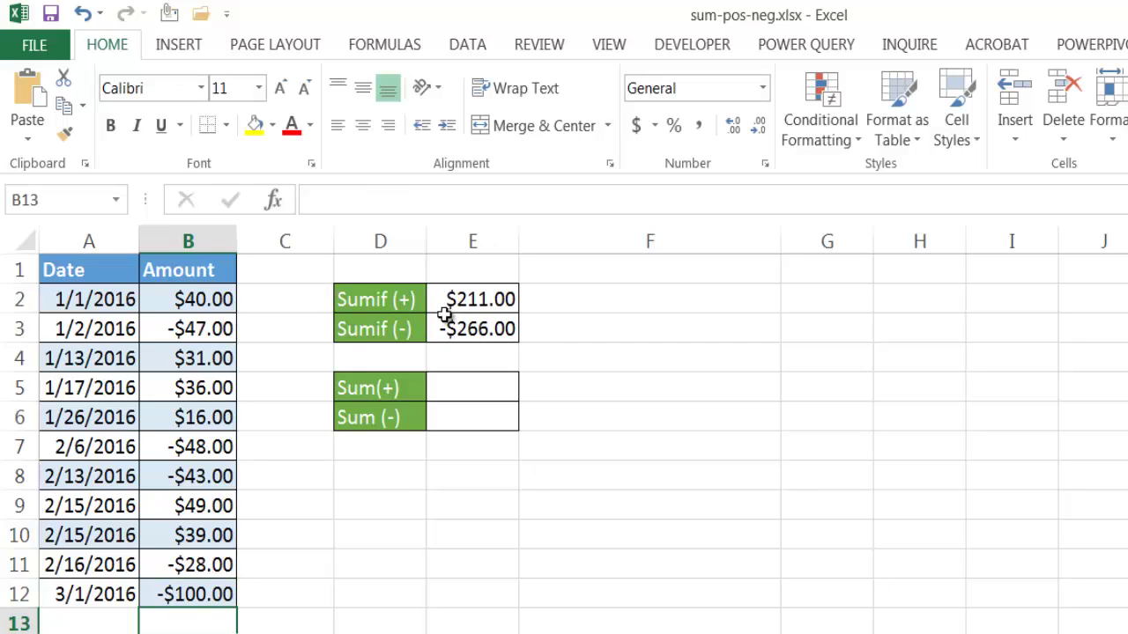
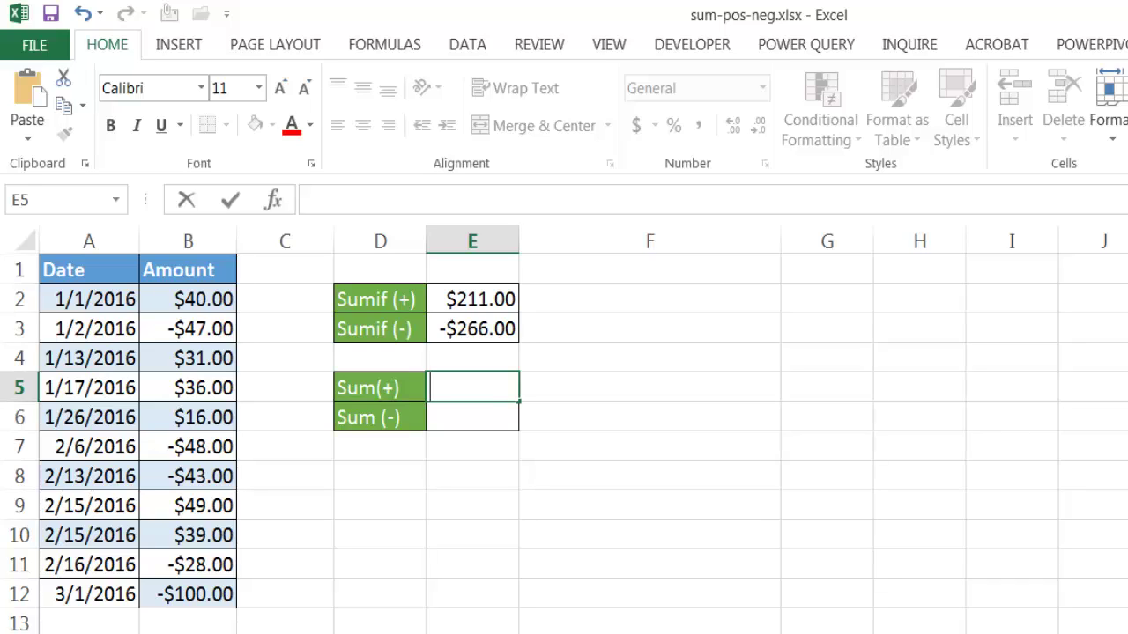
- Enter the start of a SUM formula, =sum, in cell E5 for the positive total
text(=s)
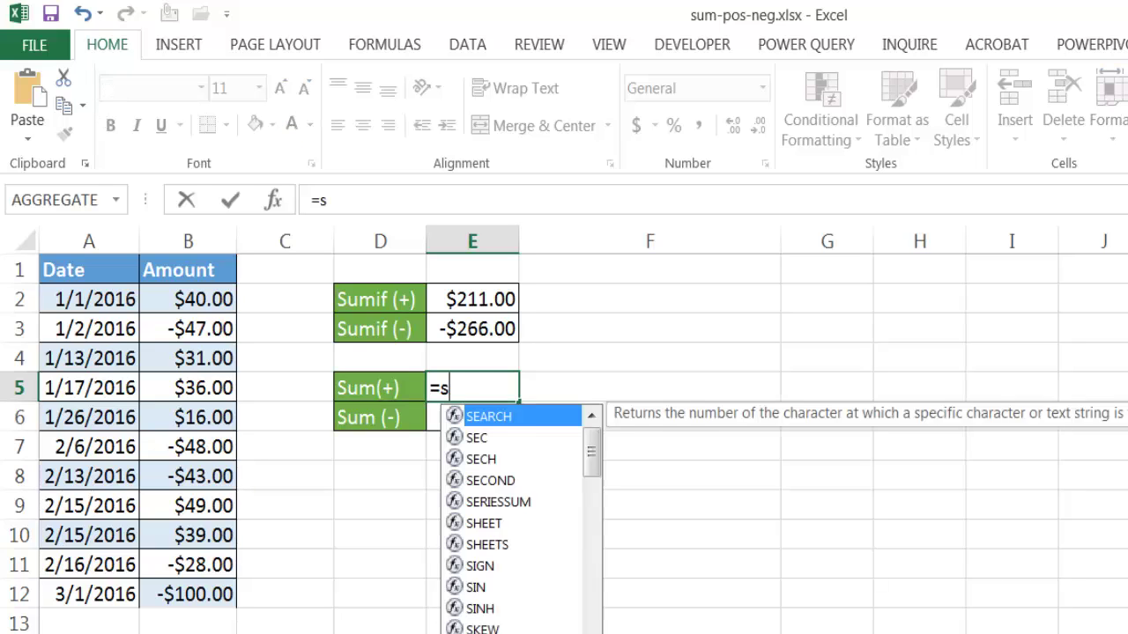
text(um)
key(Escape)
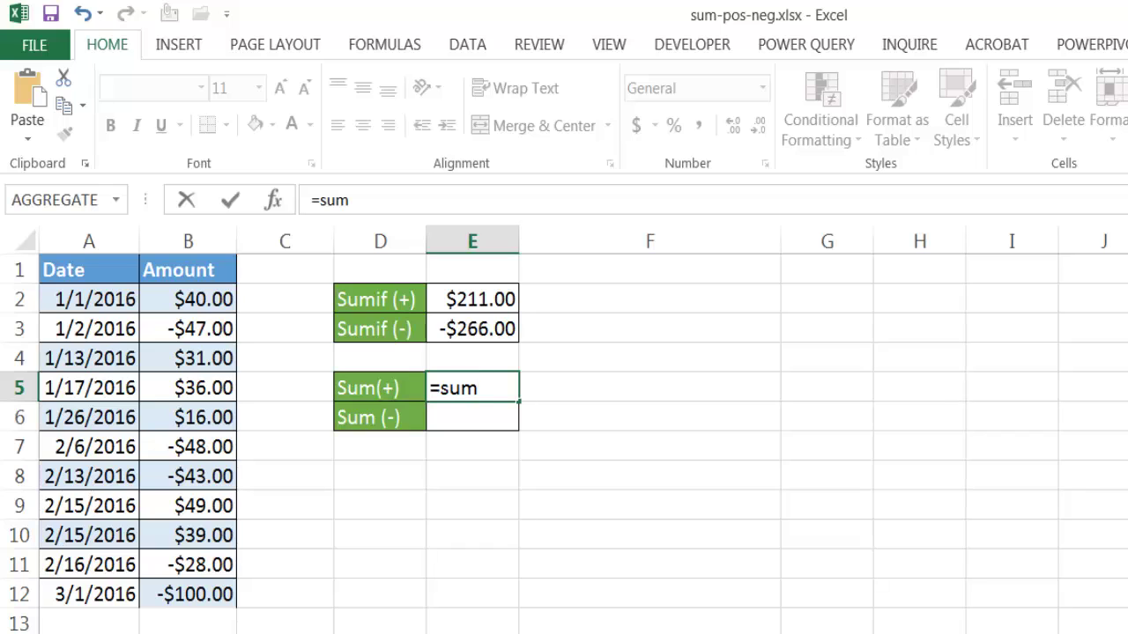
drag(198, 304, 190, 610)
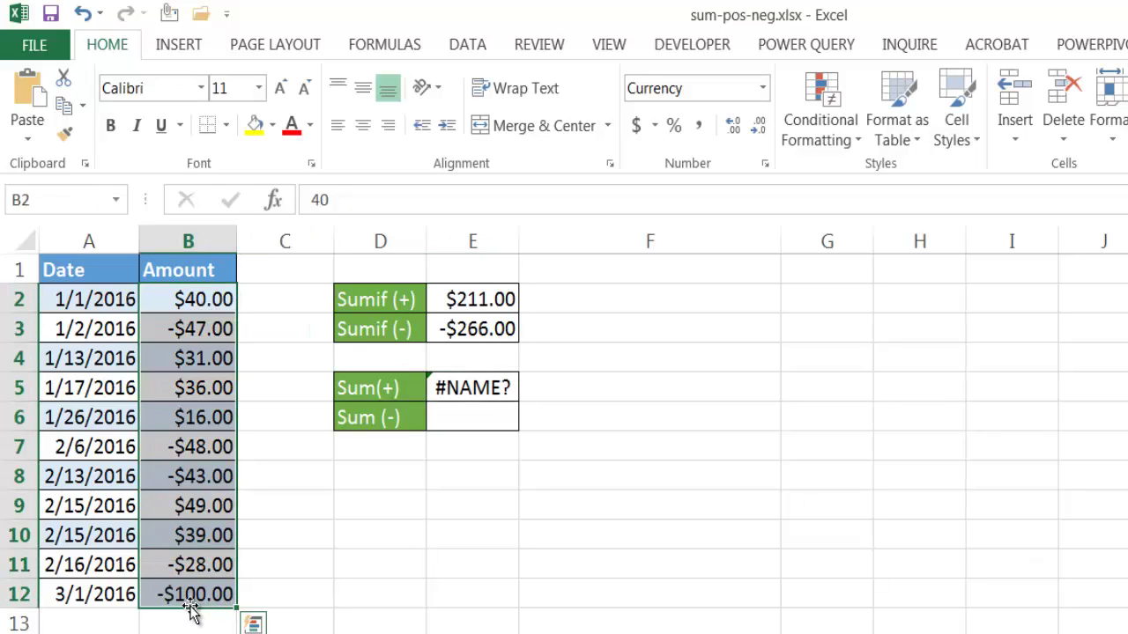
click(467, 389)
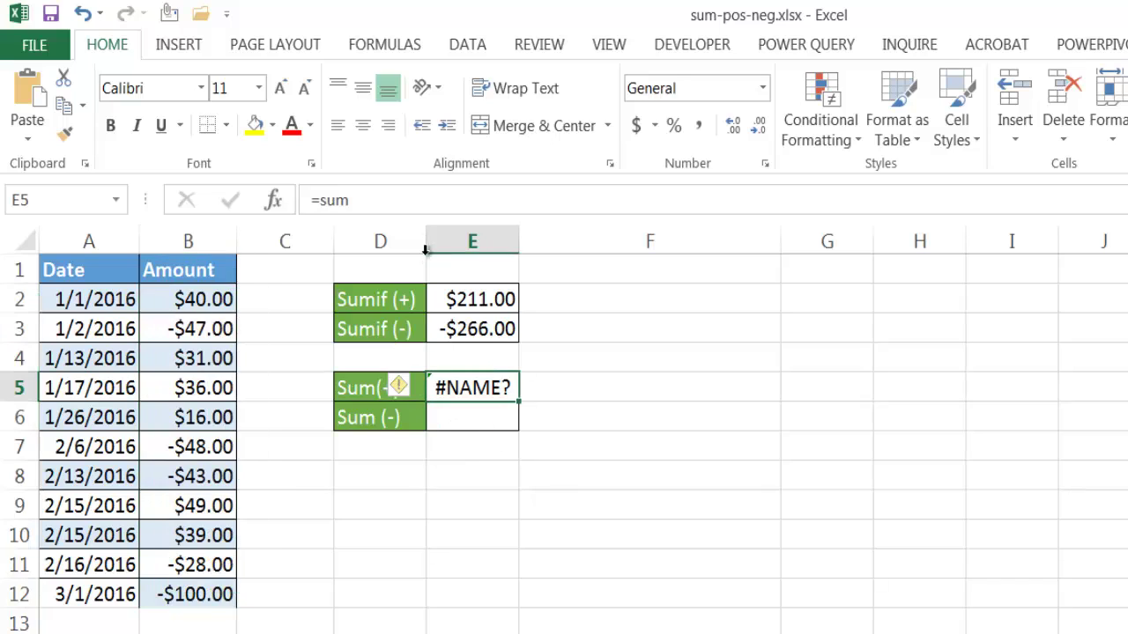
- Extend the formula in E5 to =sum((B2:B12>0)*B2:B12)
click(384, 203)
text(()
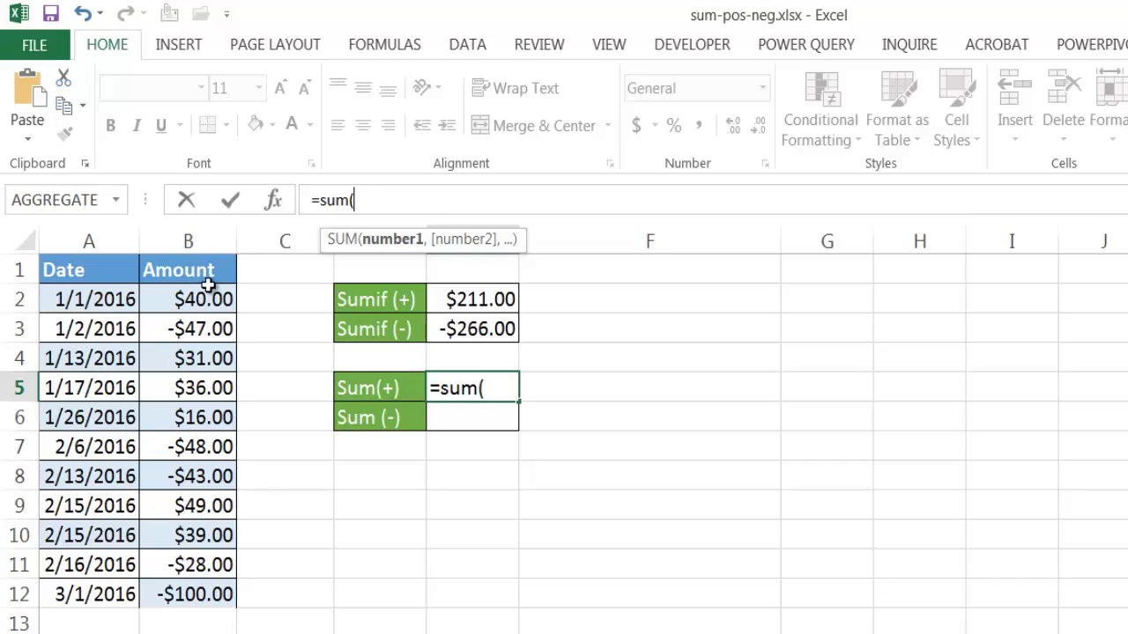
drag(202, 298, 196, 595)
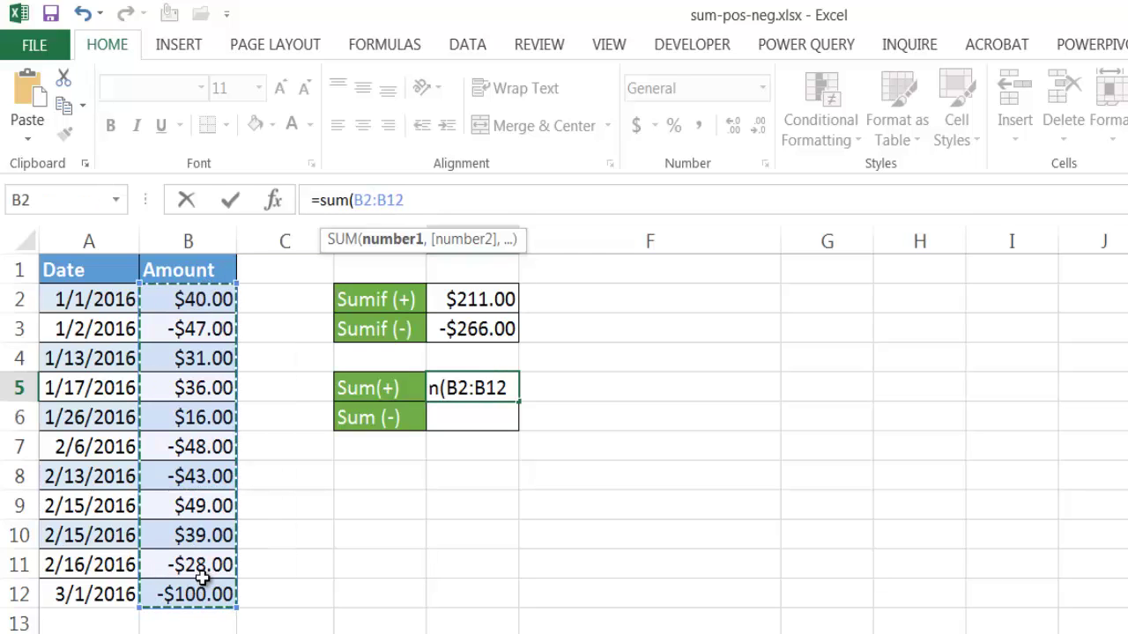
click(408, 201)
text(>0)
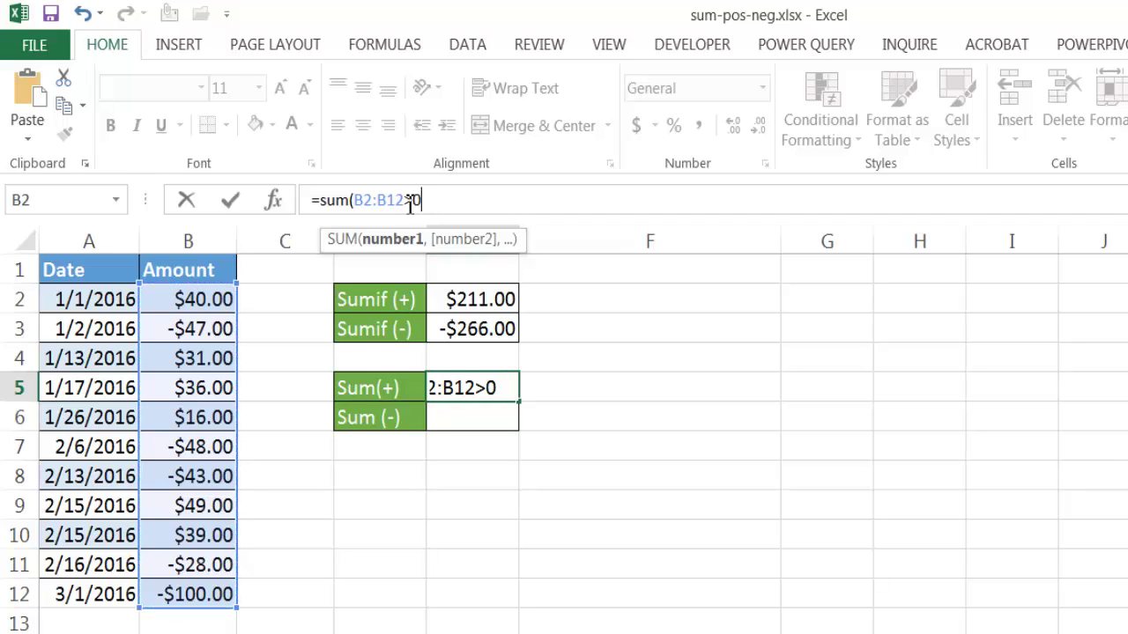
text())
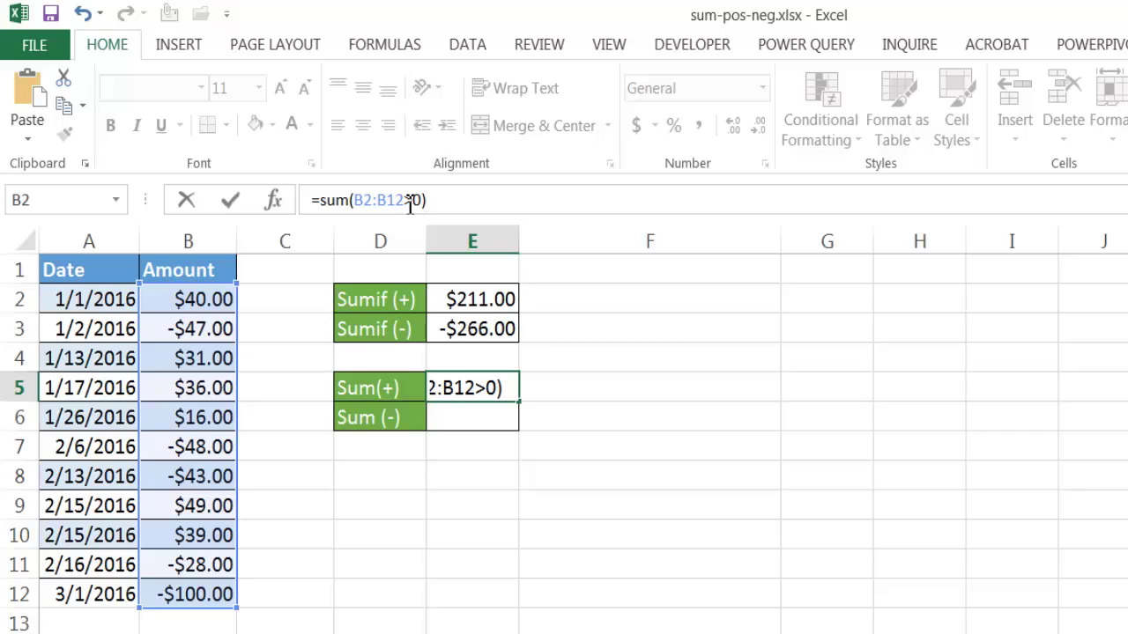
text(*)
drag(199, 298, 183, 595)
text())
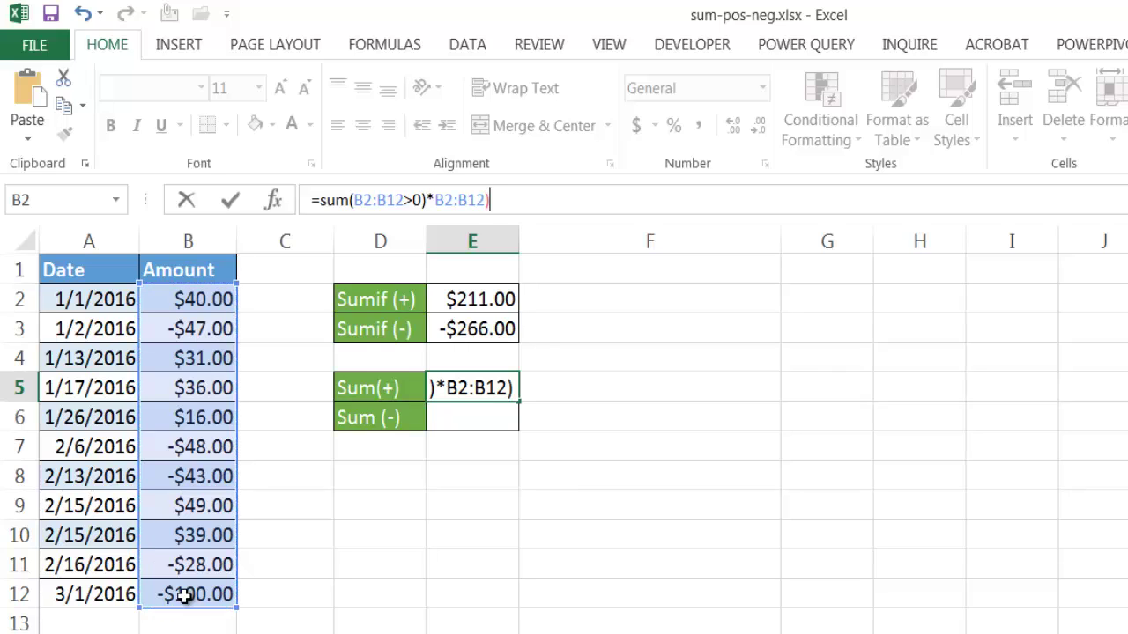
click(356, 200)
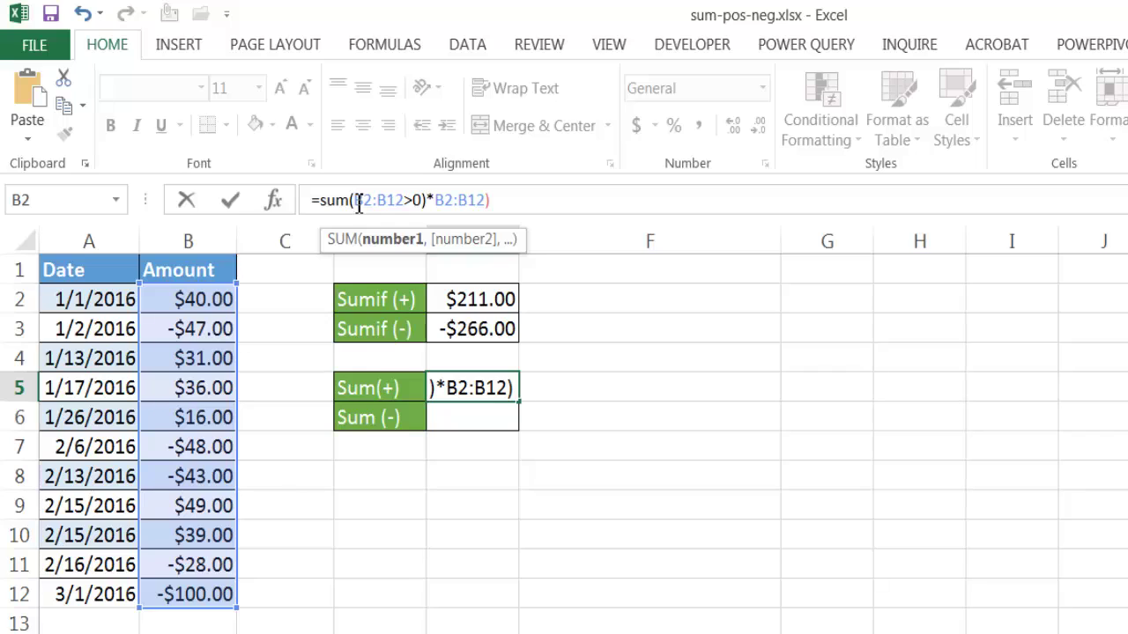
text(()
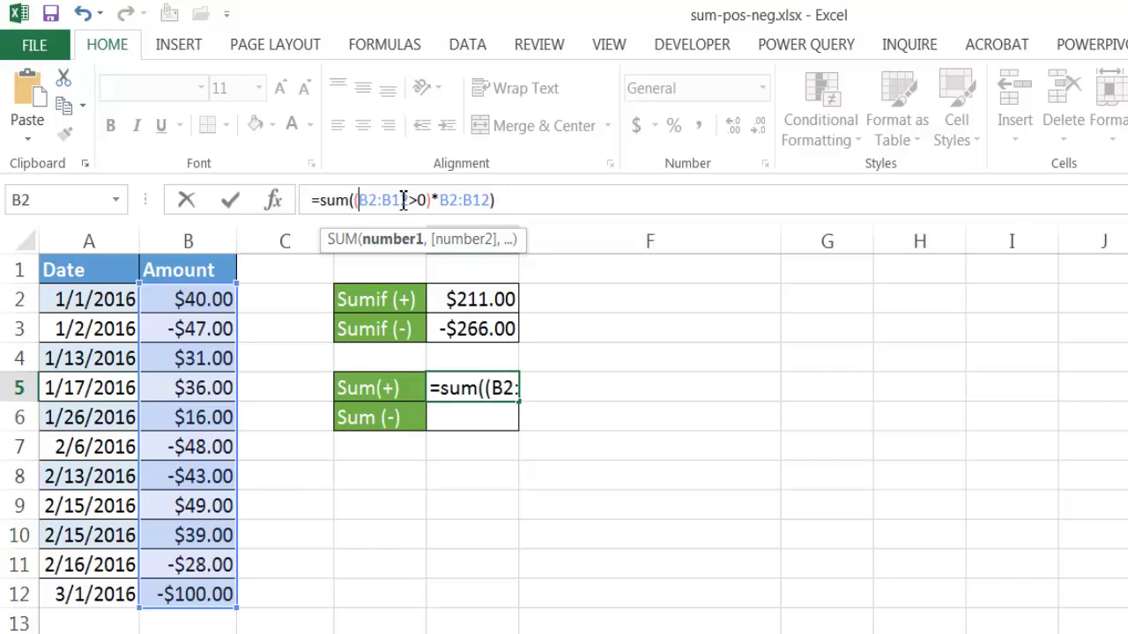
- Evaluate the first B2:B12 reference in the E5 formula as an array, and discard the edit
drag(361, 200, 410, 200)
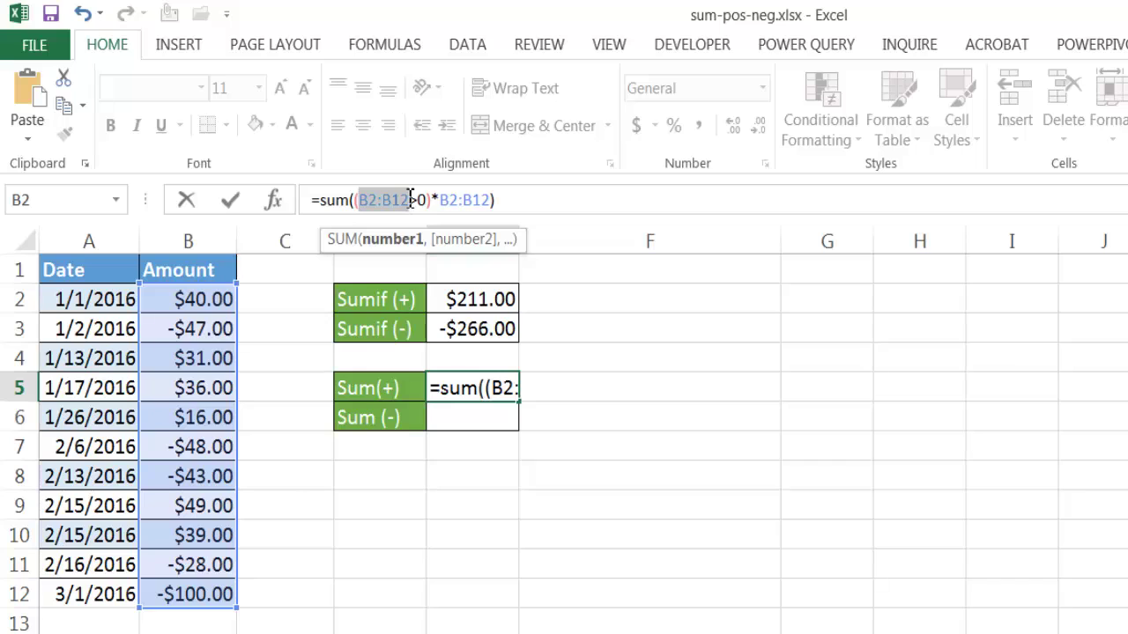
key(F9)
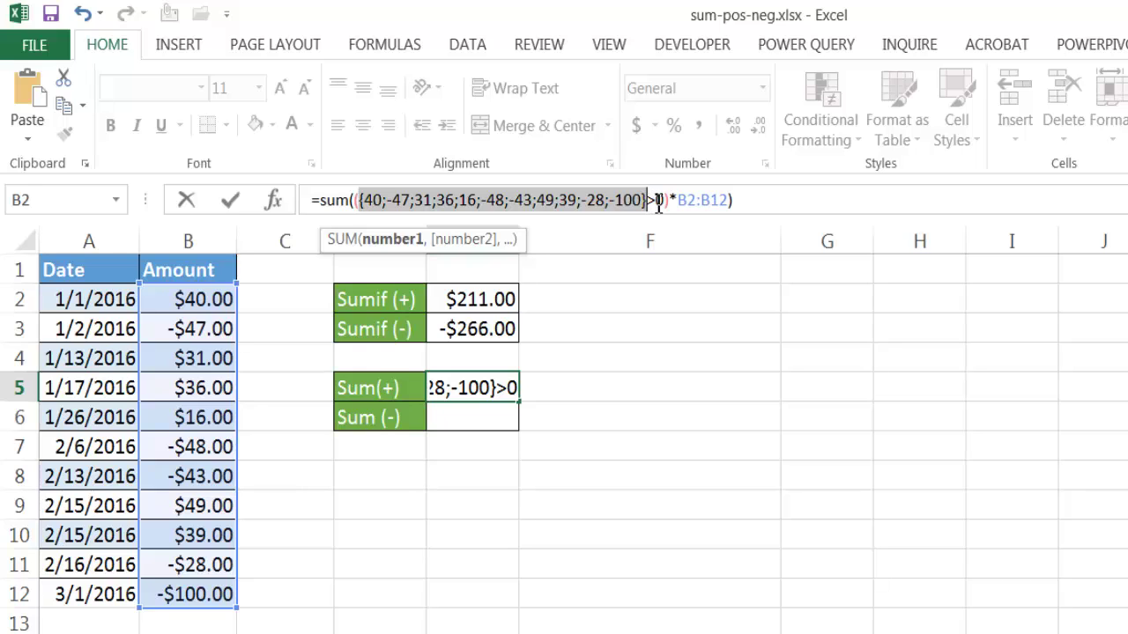
key(Escape)
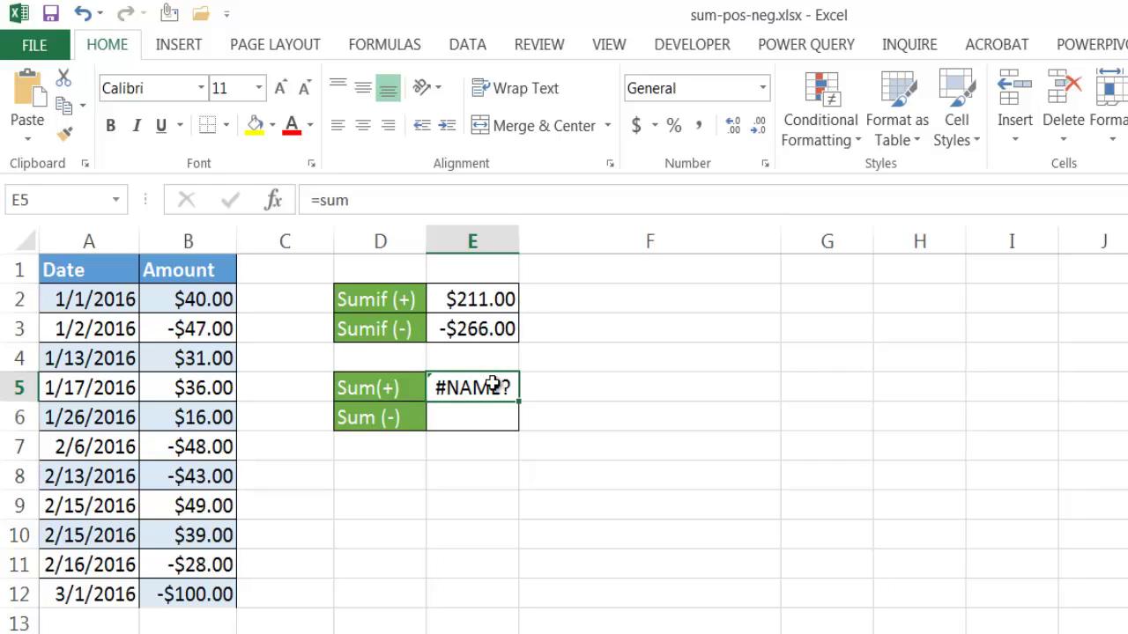
- Complete the E5 formula again as =sum((B2:B12>0)*B2:B12), with the condition in its own parentheses
click(371, 196)
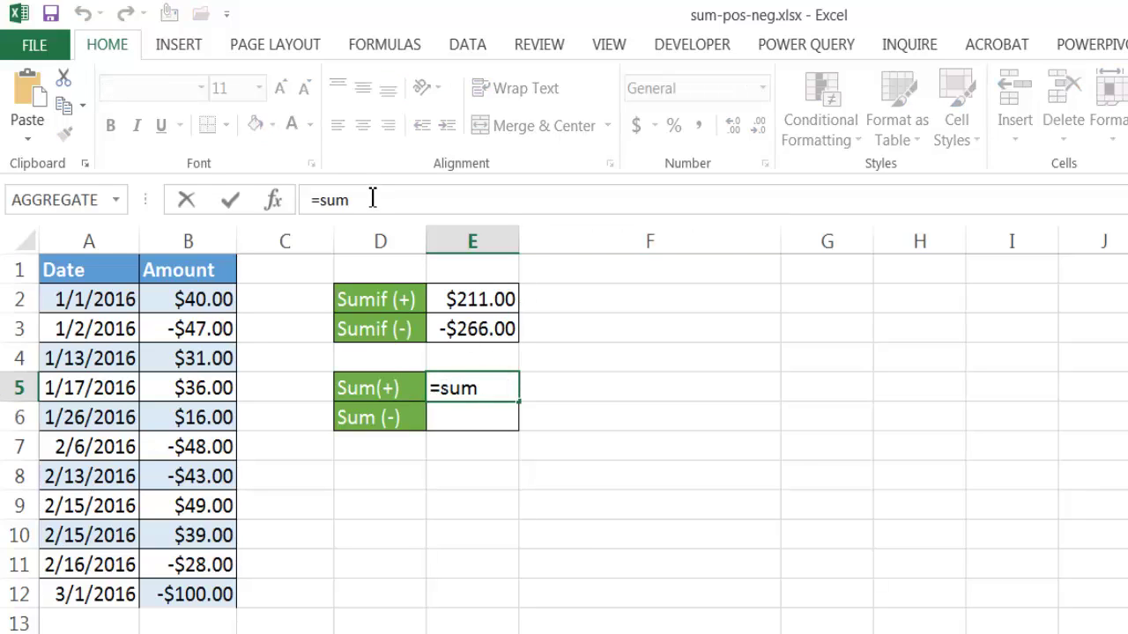
text((()
drag(196, 297, 195, 589)
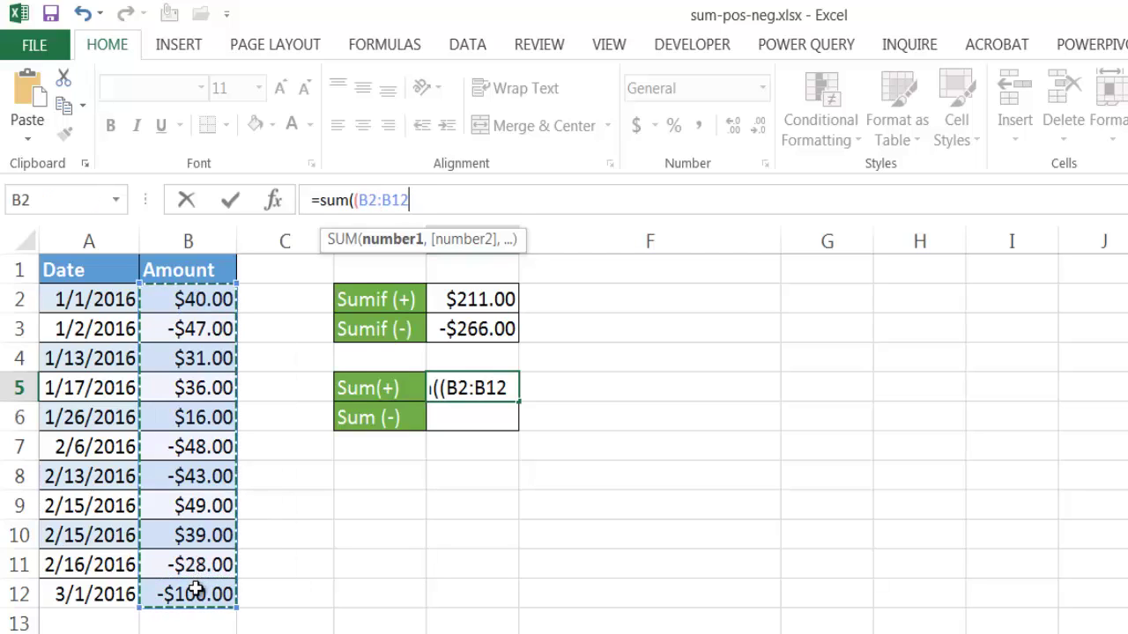
text(>0)
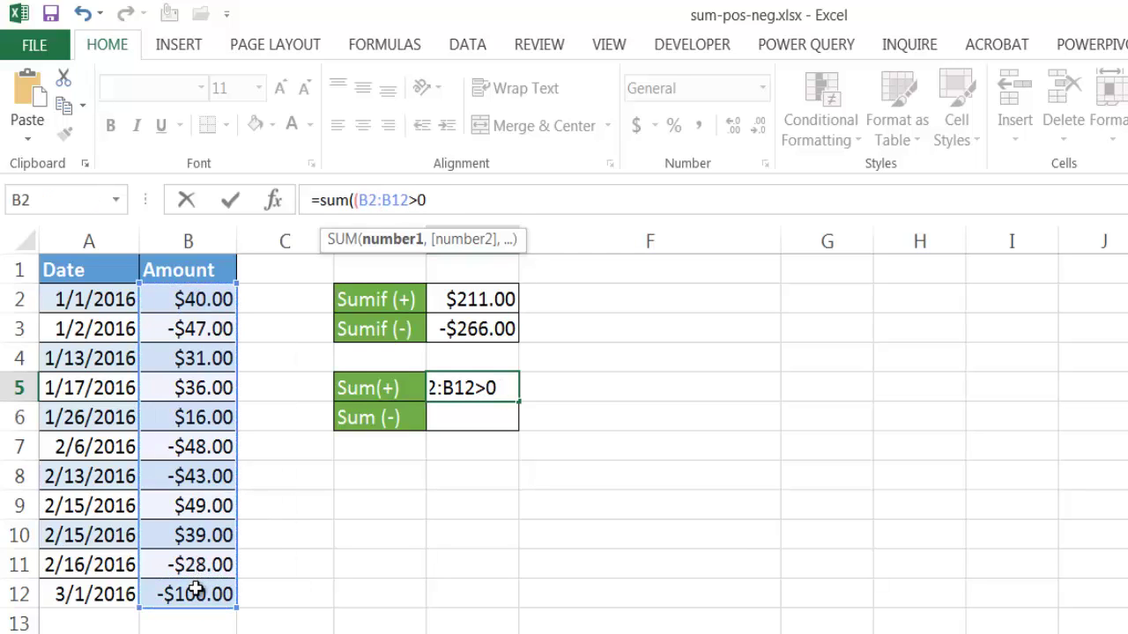
text()*)
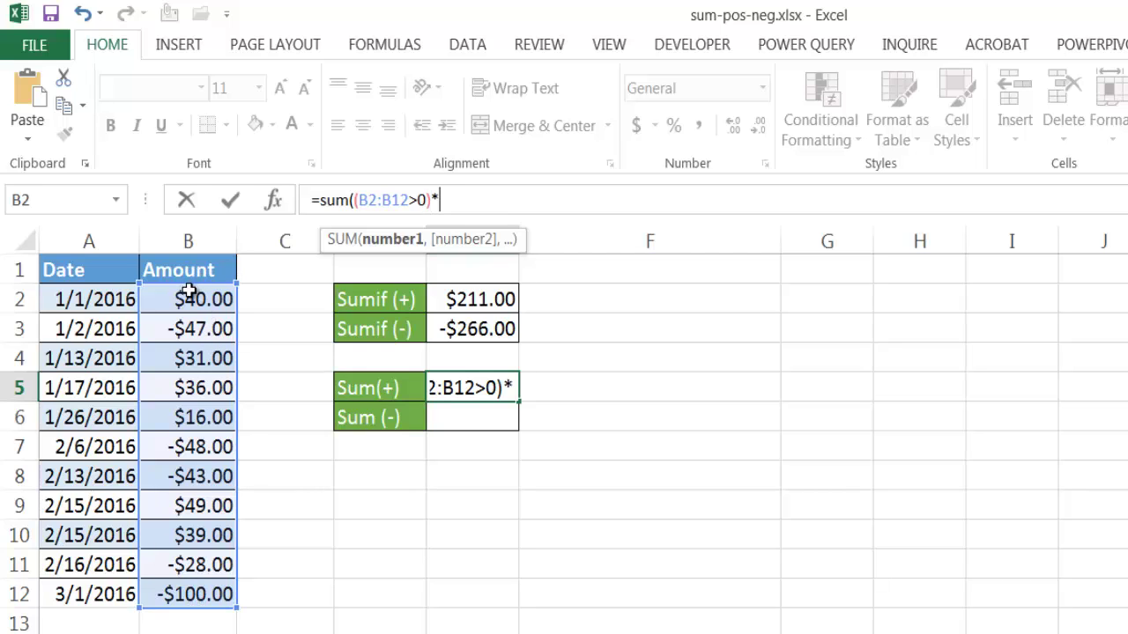
drag(189, 292, 189, 592)
text())
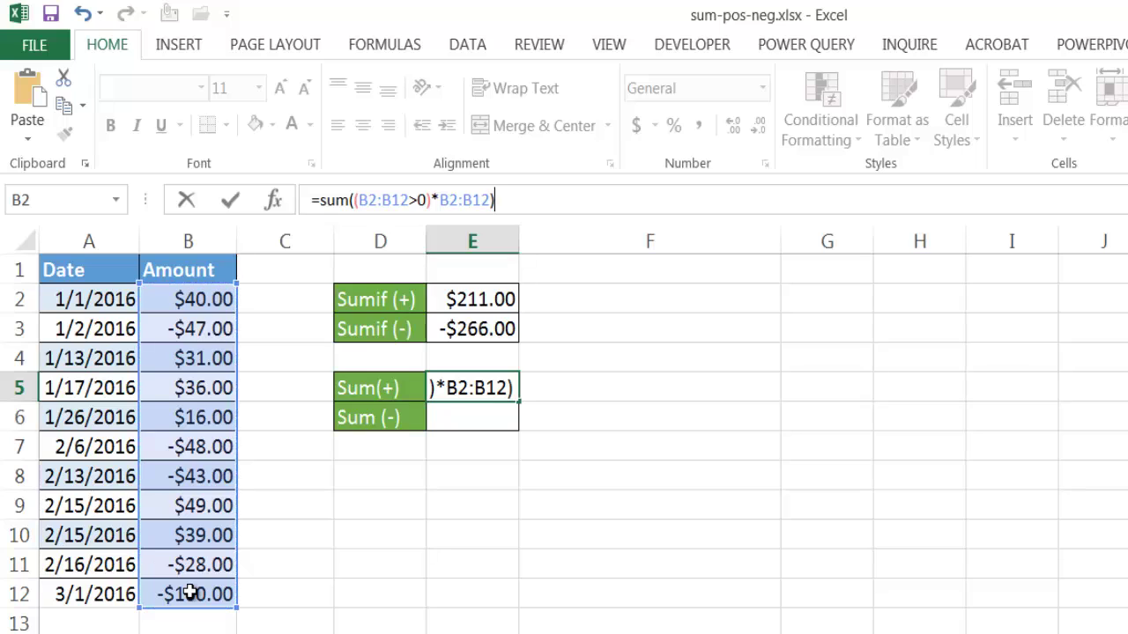
- Evaluate the condition B2:B12>0 inside the E5 formula to inspect its TRUE/FALSE array, and restore the expression
click(366, 201)
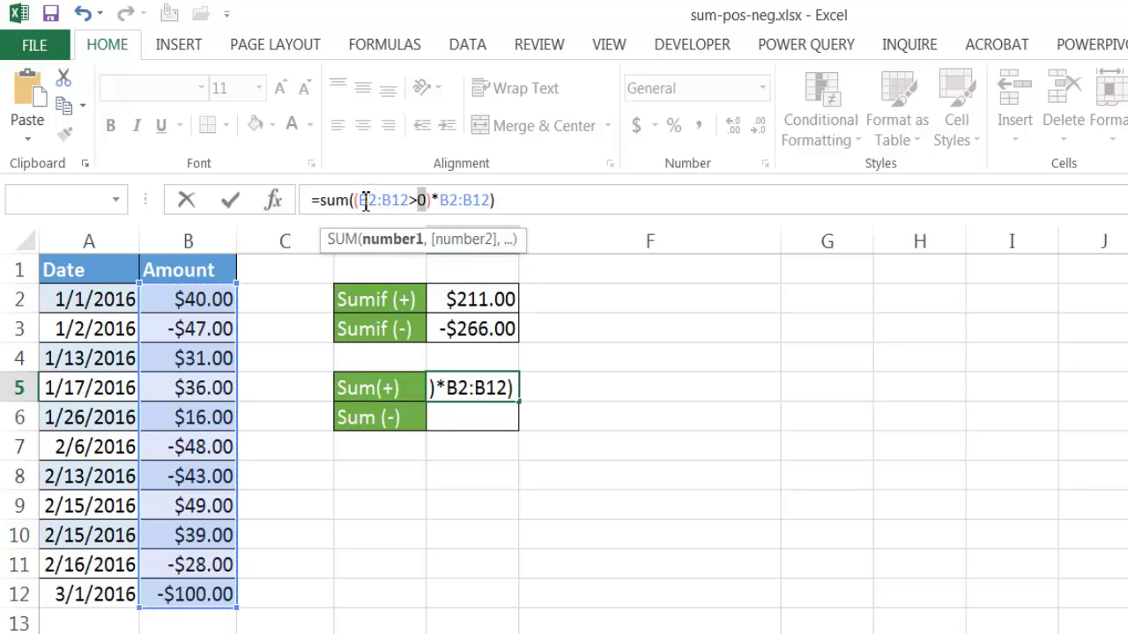
drag(366, 201, 428, 201)
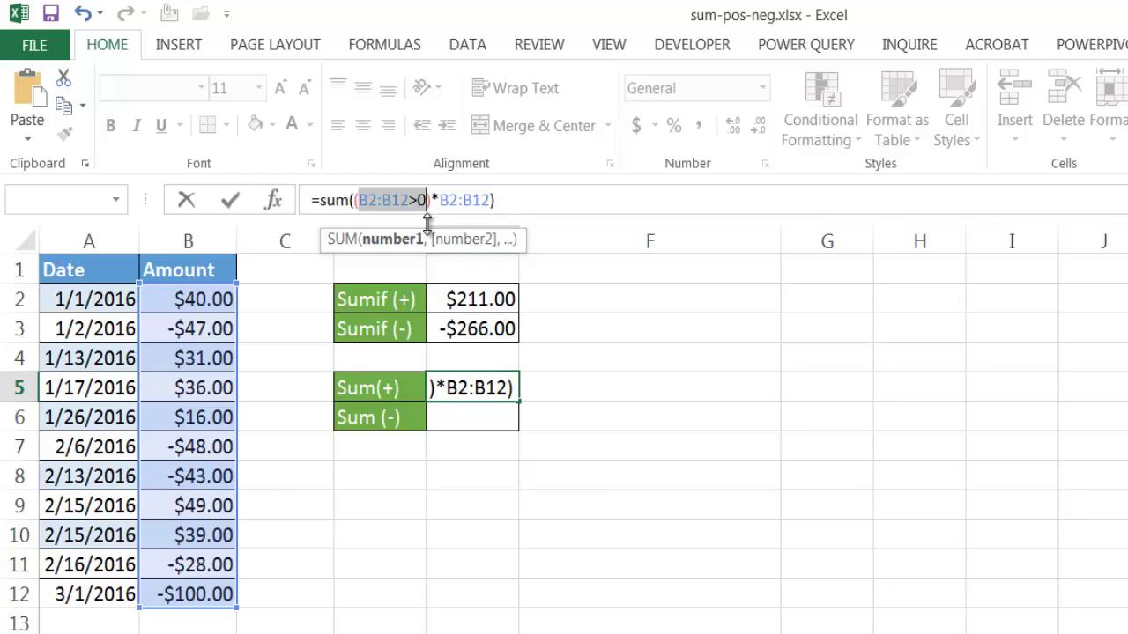
key(F9)
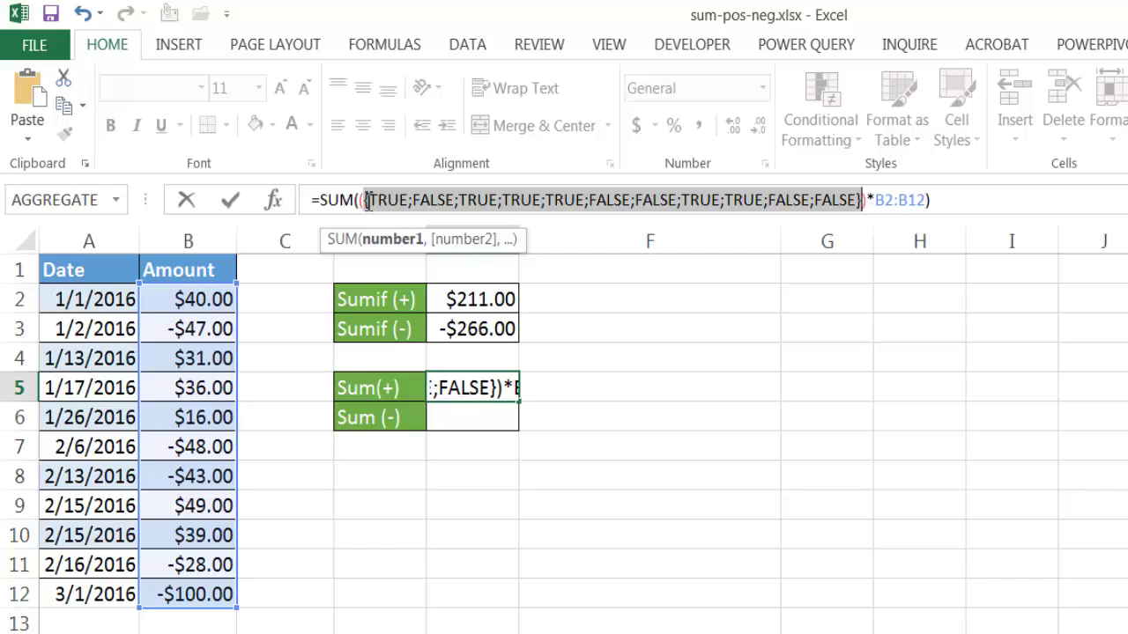
key(ctrl+z)
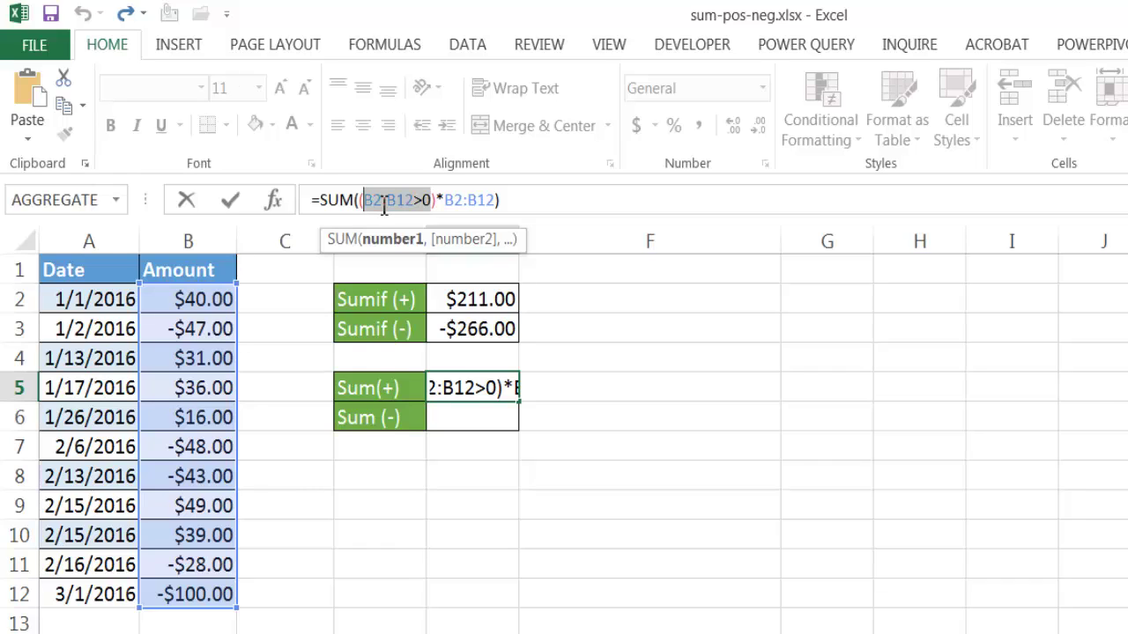
- Evaluate the multiplied B2:B12 reference at the end of the E5 formula to inspect its array of amounts
click(488, 201)
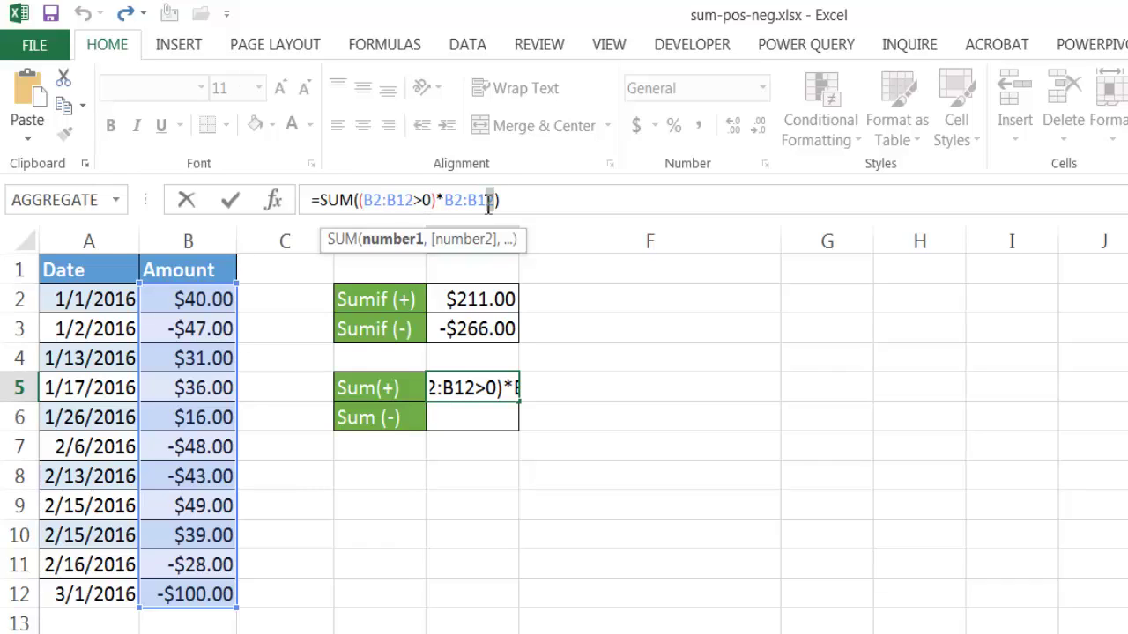
drag(488, 201, 446, 204)
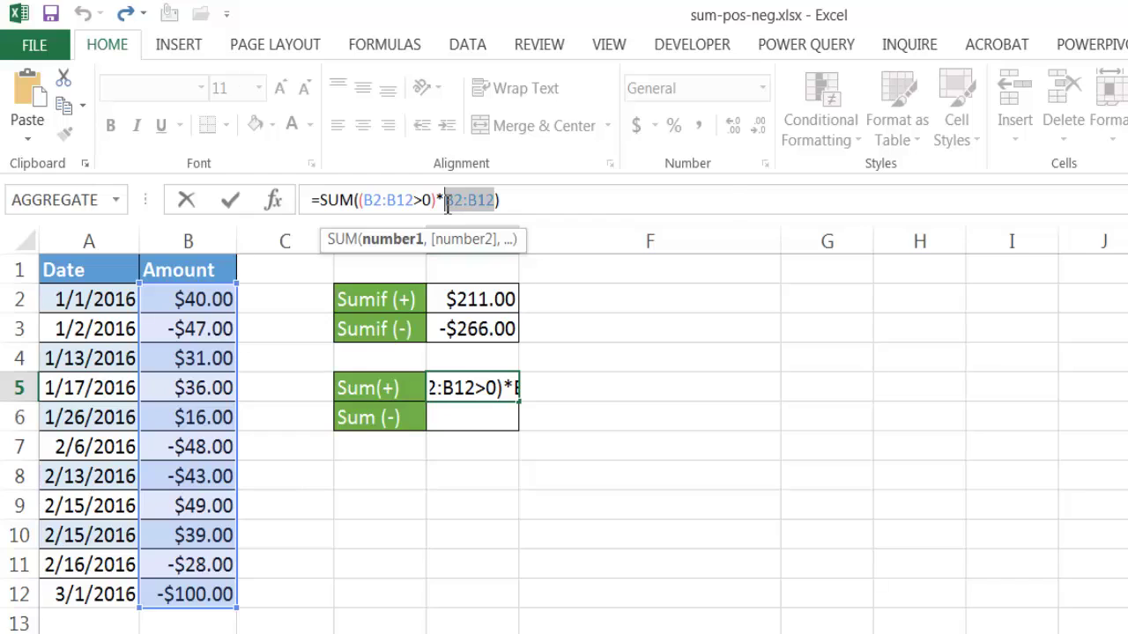
key(F9)
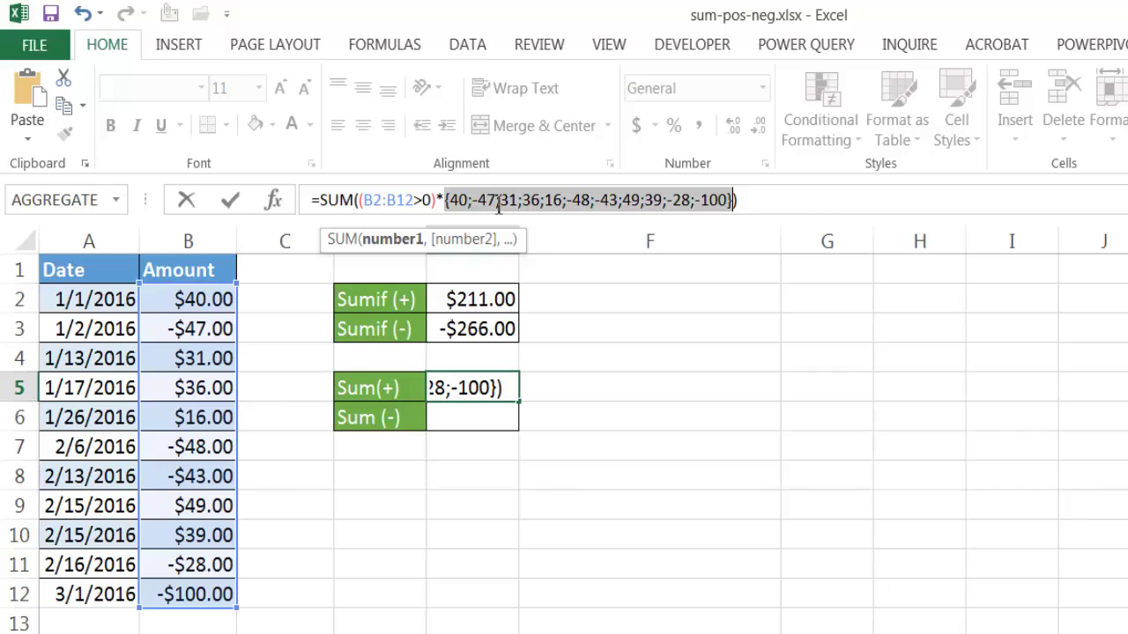
click(597, 199)
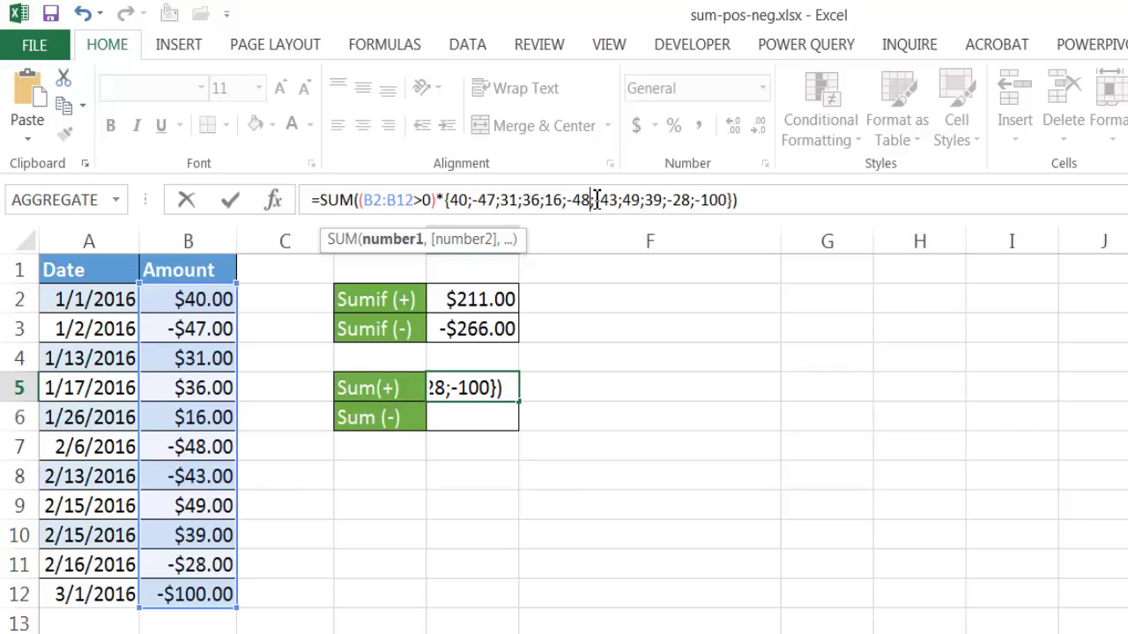
click(553, 200)
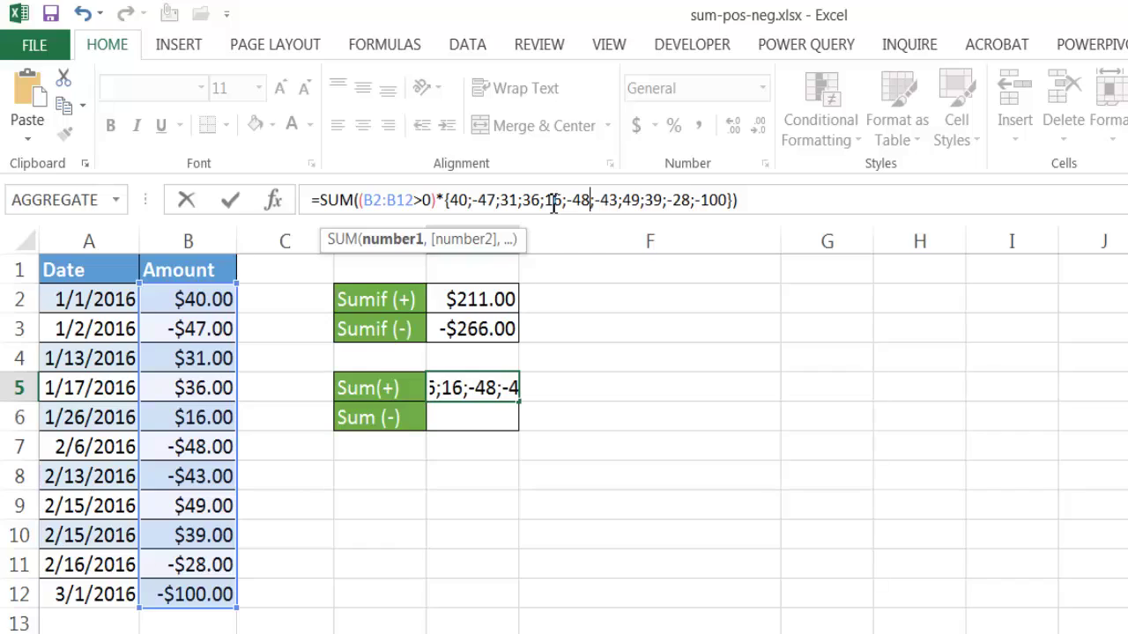
- Restore the B2:B12 reference and enter the E5 formula as an array formula
key(ctrl+z)
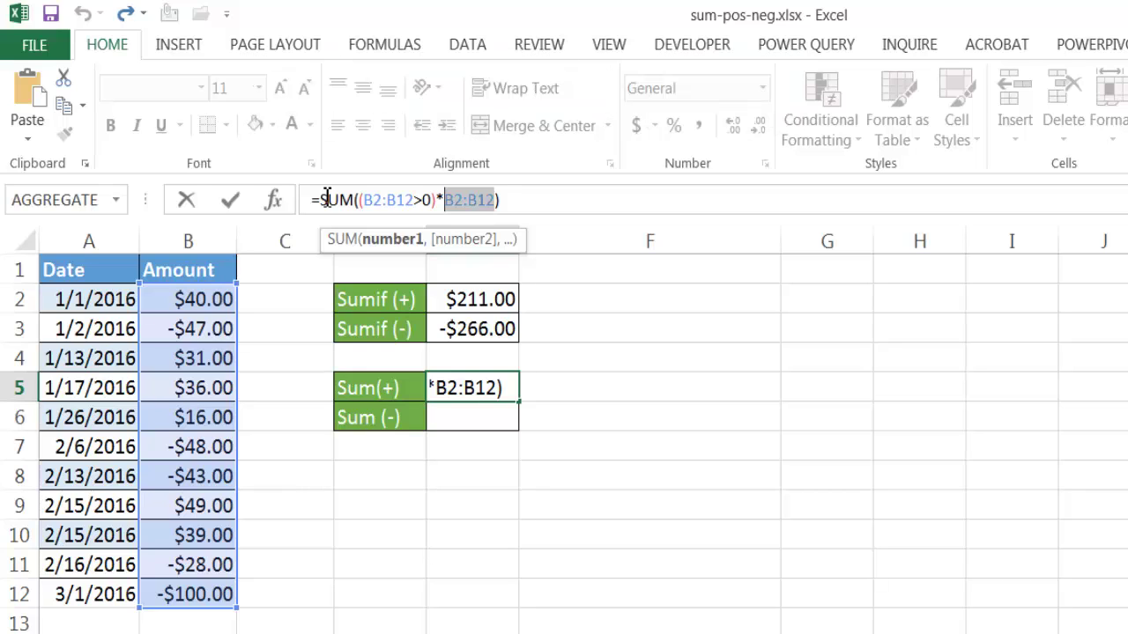
key(ctrl+shift+Return)
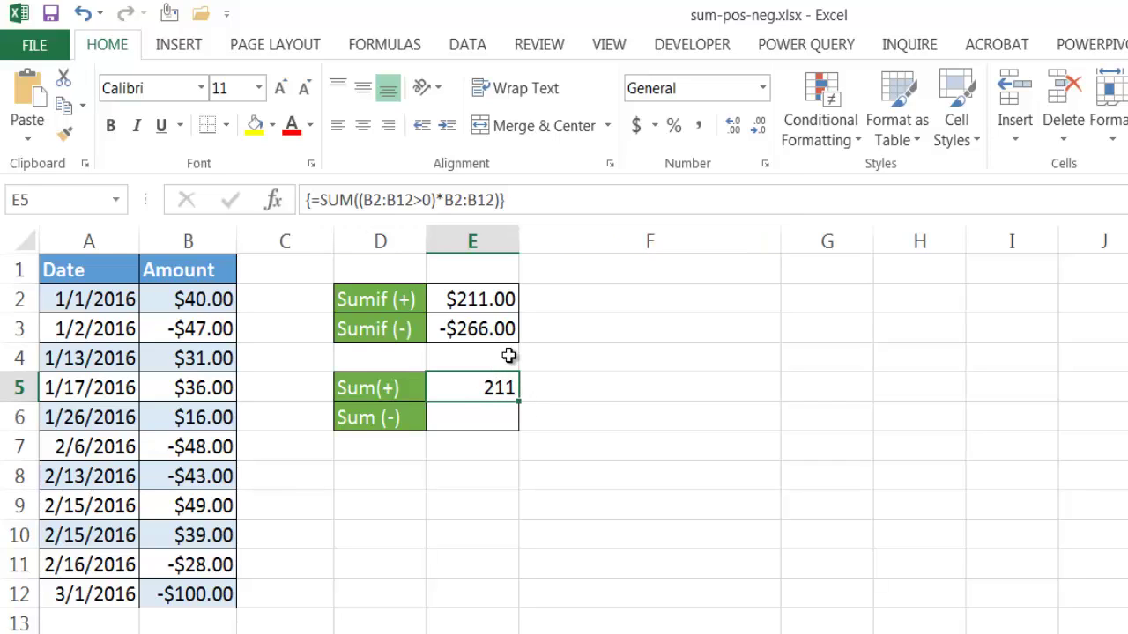
- Format cells E5:E6 as Currency
drag(478, 391, 471, 410)
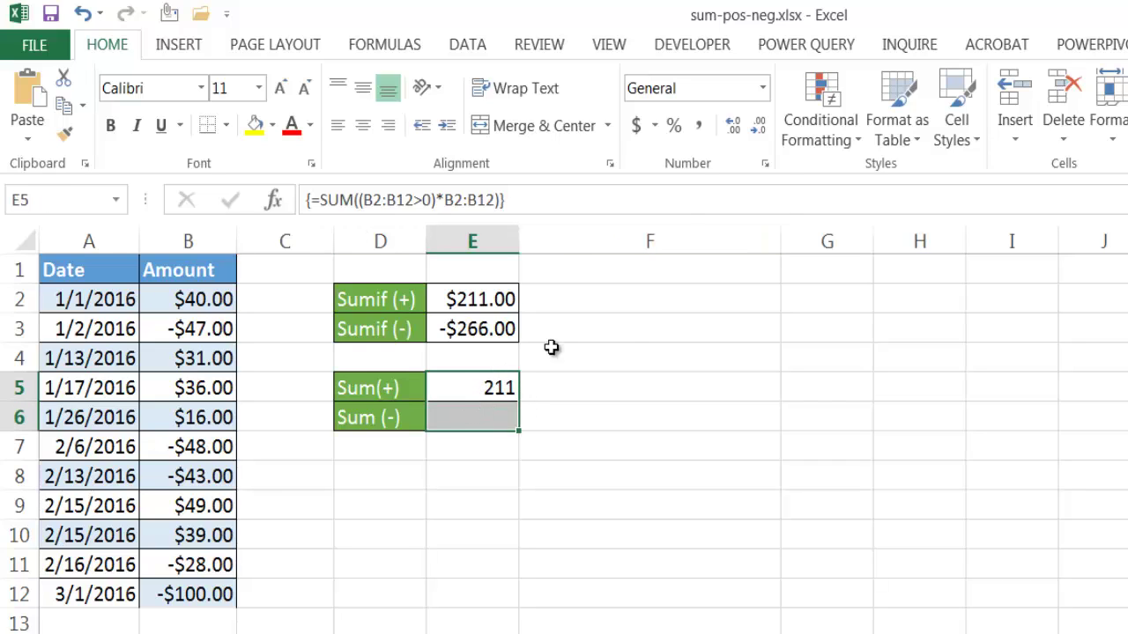
click(763, 87)
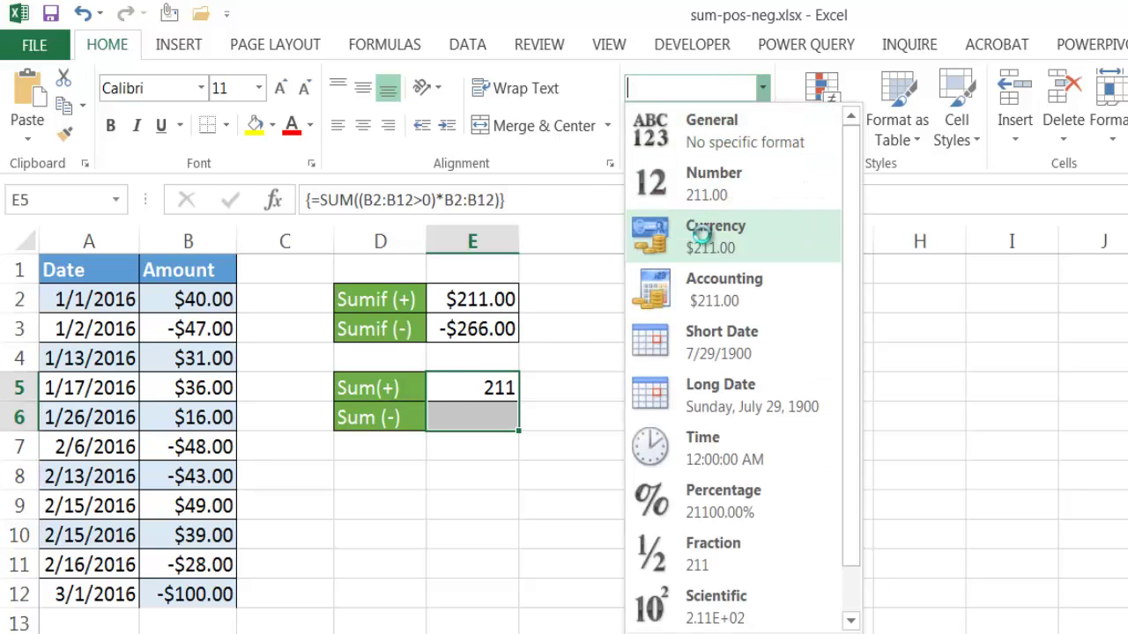
click(704, 230)
- Copy the full formula text of E5 and leave the cell entered as an array formula
click(503, 391)
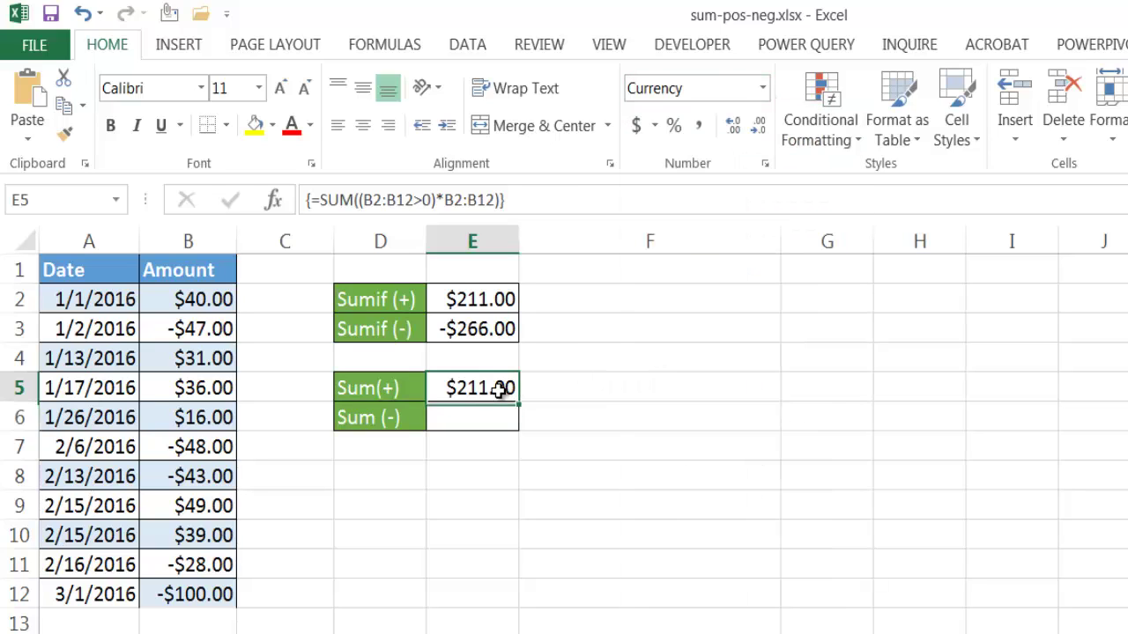
click(519, 200)
key(shift+Home)
key(ctrl+c)
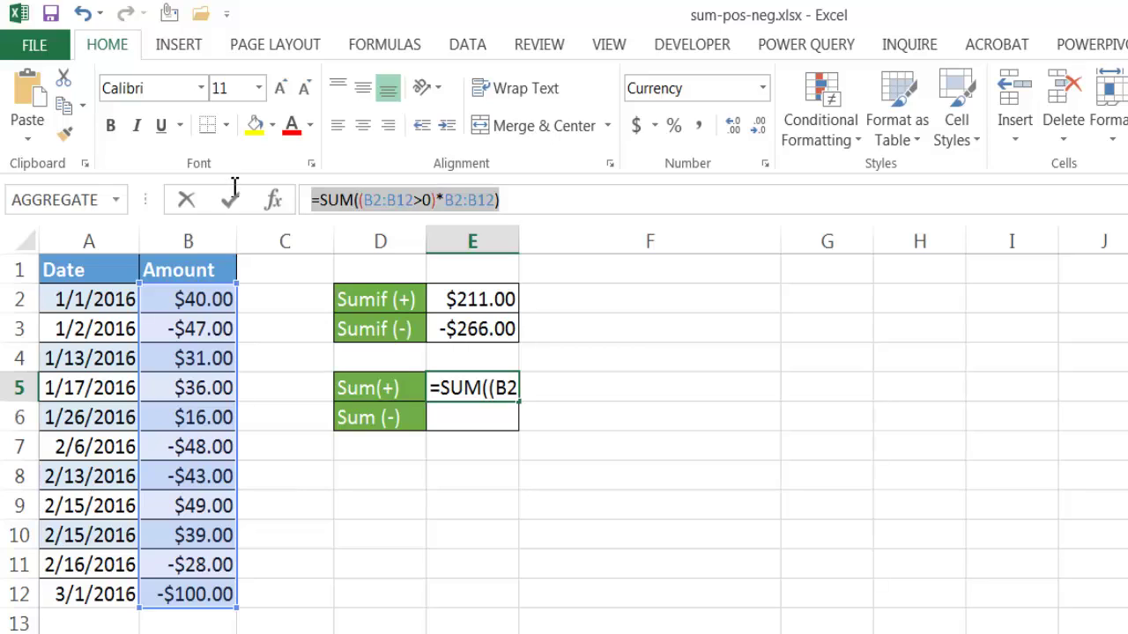
key(ctrl+shift+Return)
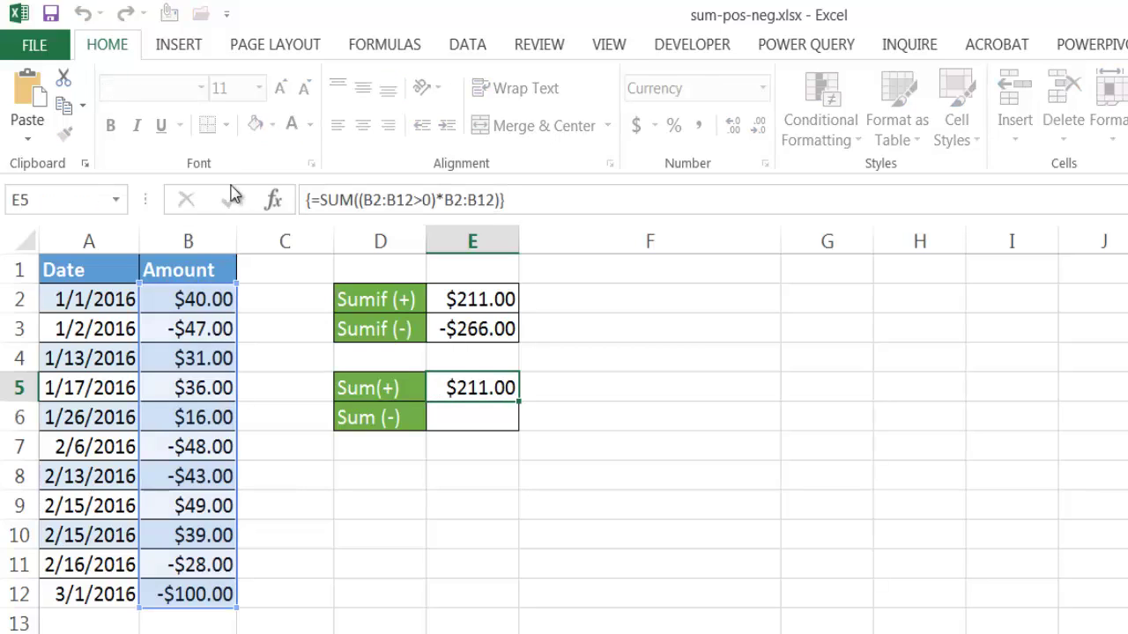
- Enter the copied formula in E6 with its condition changed to less than zero, as the array formula =SUM((B2:B12<0)*B2:B12)
click(456, 422)
click(413, 209)
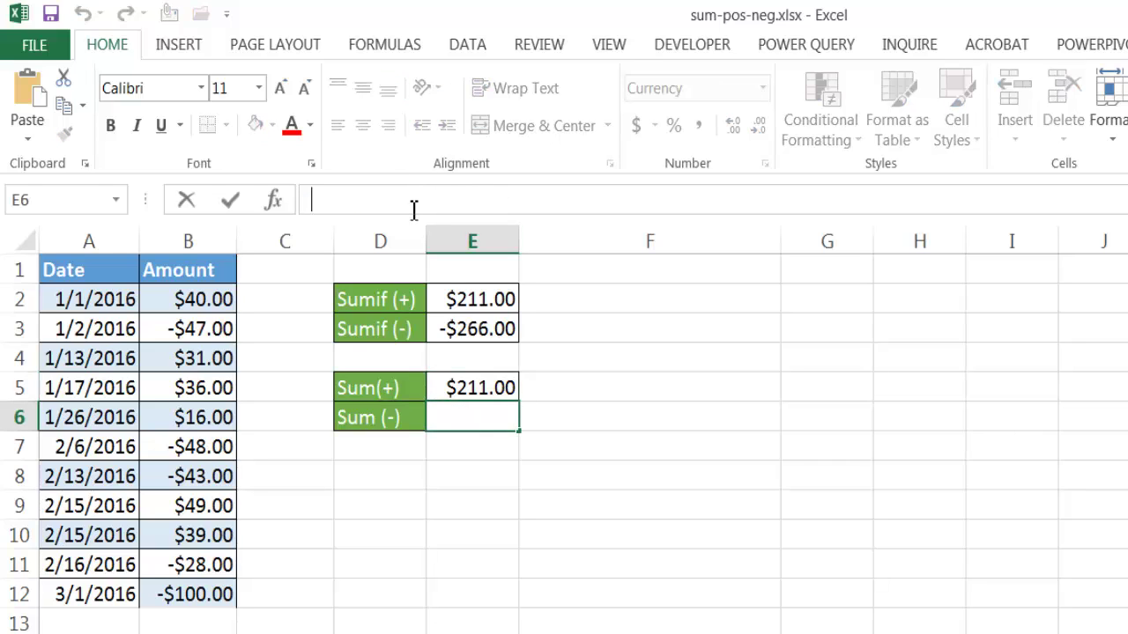
key(ctrl+v)
click(424, 201)
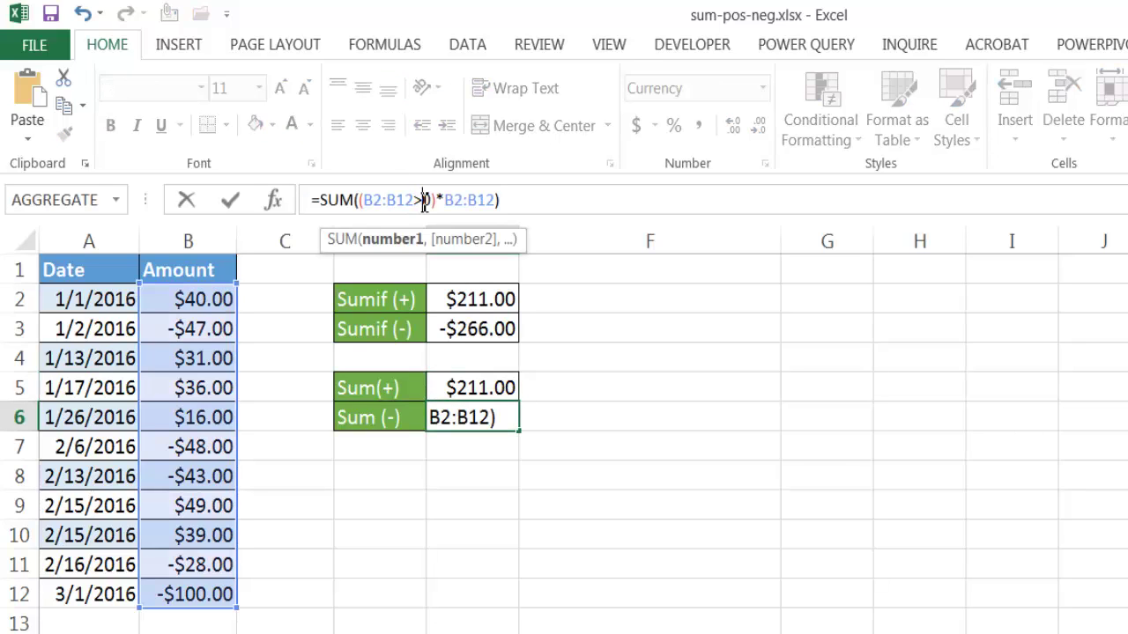
key(BackSpace)
text(<)
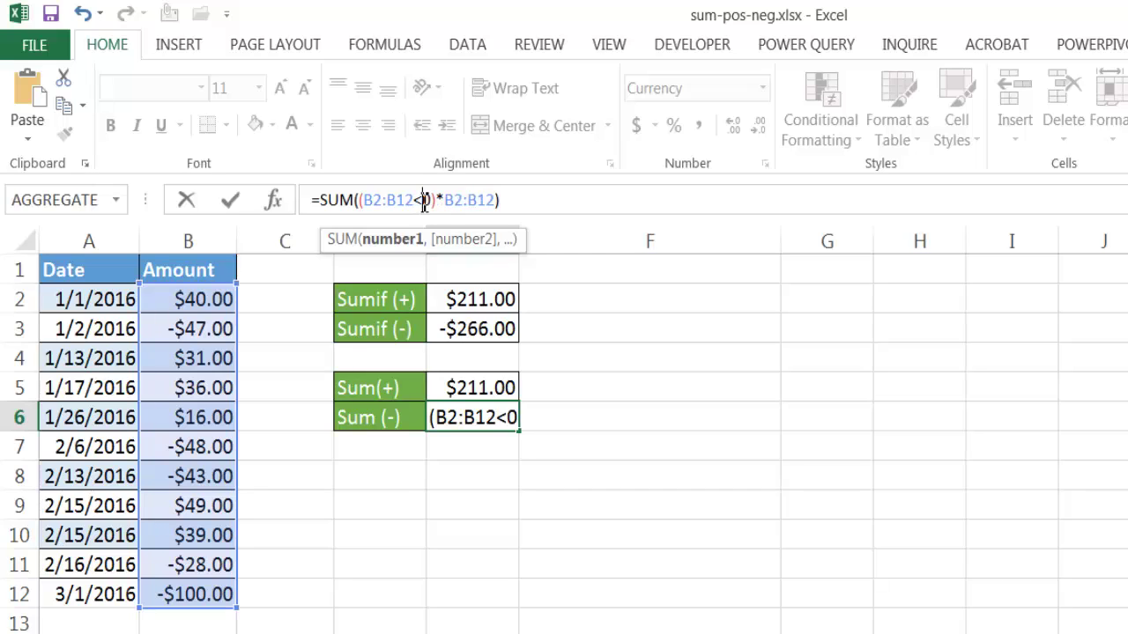
key(ctrl+shift+Return)
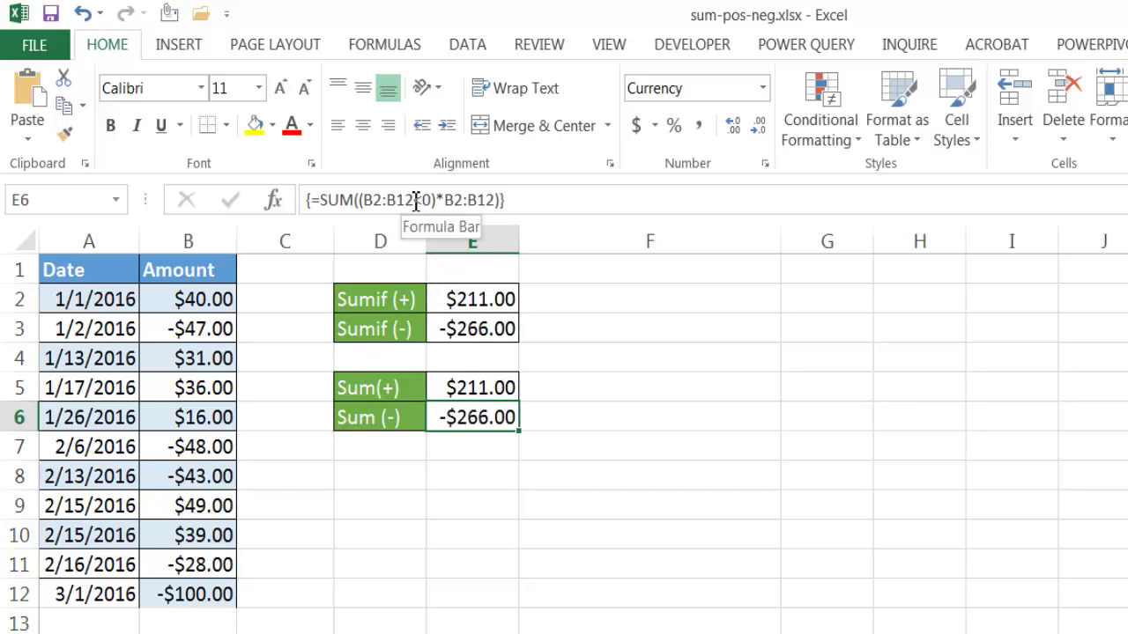
- Try using the whole column B:B as the condition range in the E6 array formula
drag(414, 201, 372, 200)
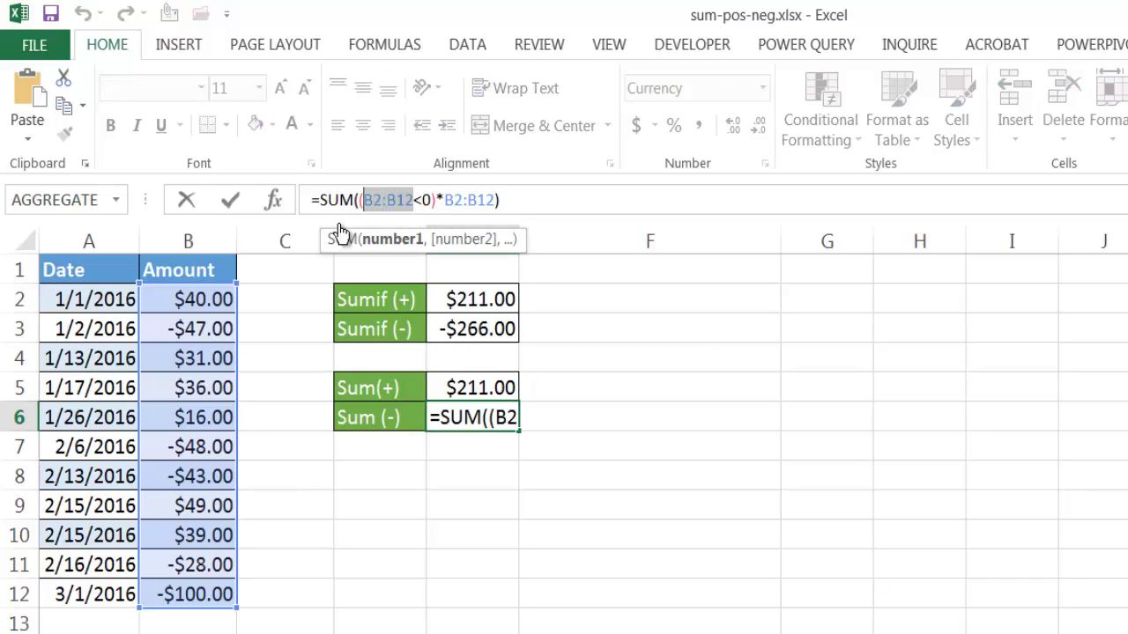
click(202, 244)
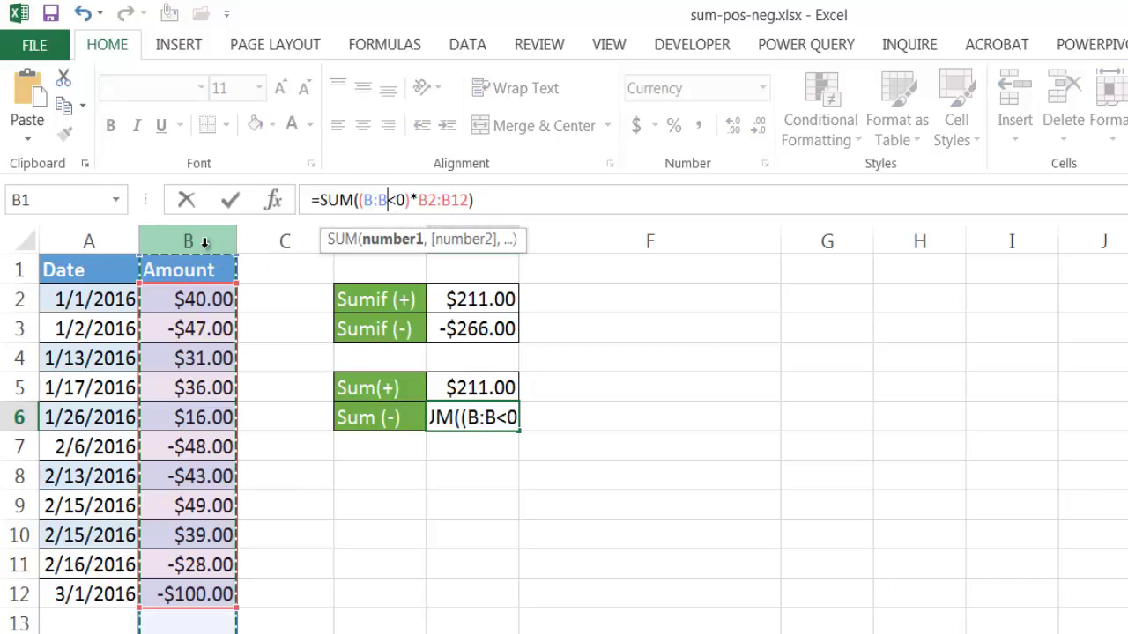
key(ctrl+shift+Return)
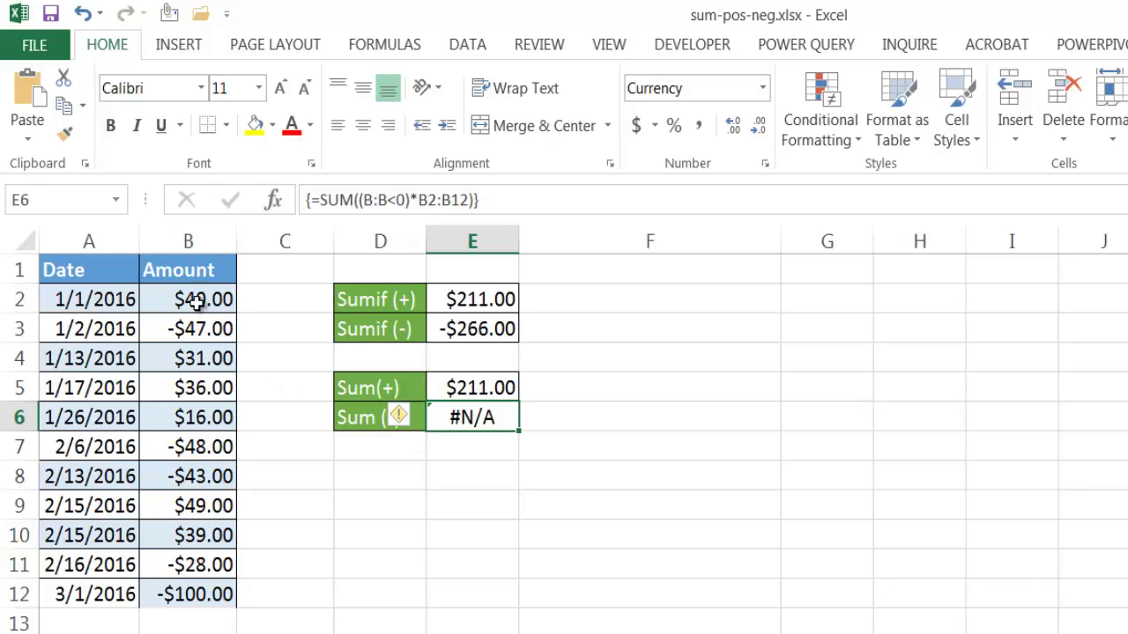
drag(194, 302, 194, 586)
click(472, 417)
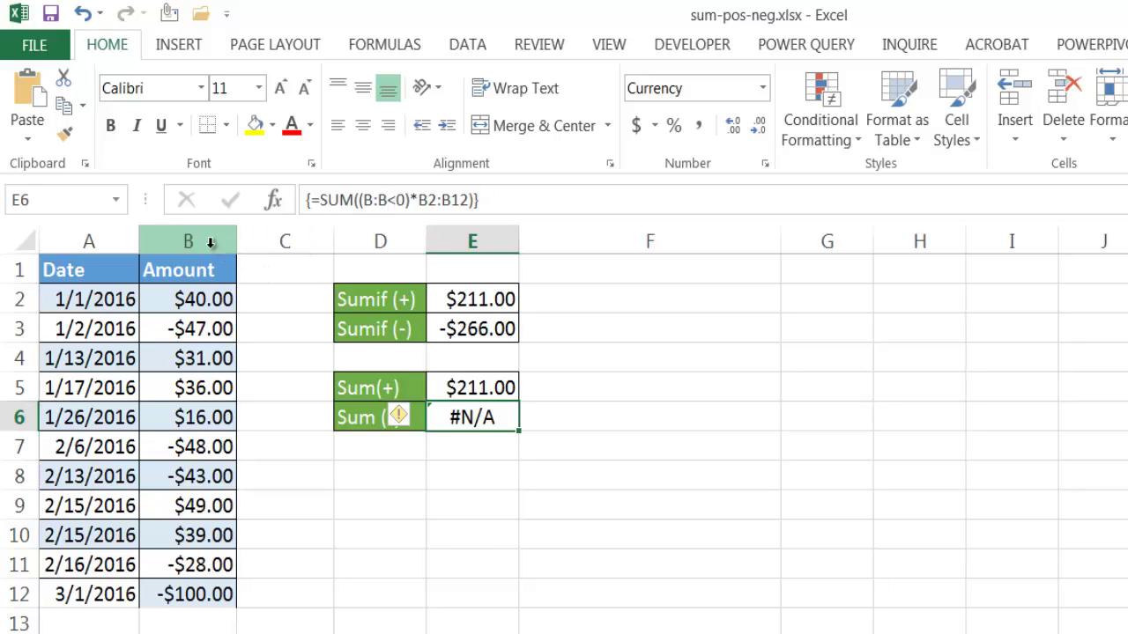
- Restore the condition range in E6 to B2:B12 and enter the formula as an array formula
click(387, 200)
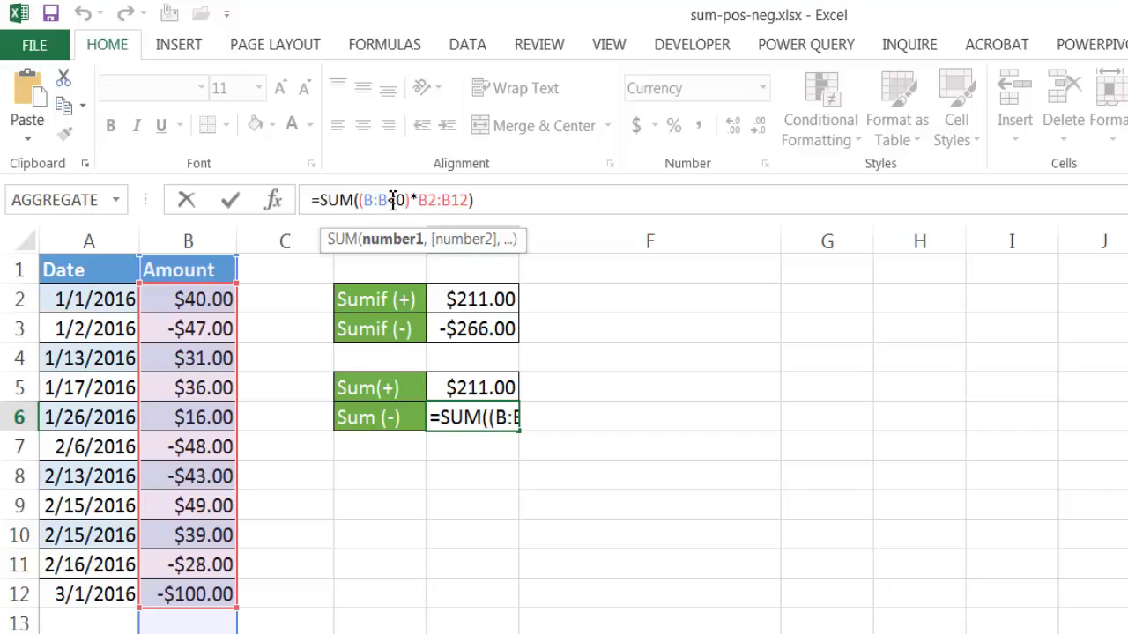
drag(388, 200, 368, 201)
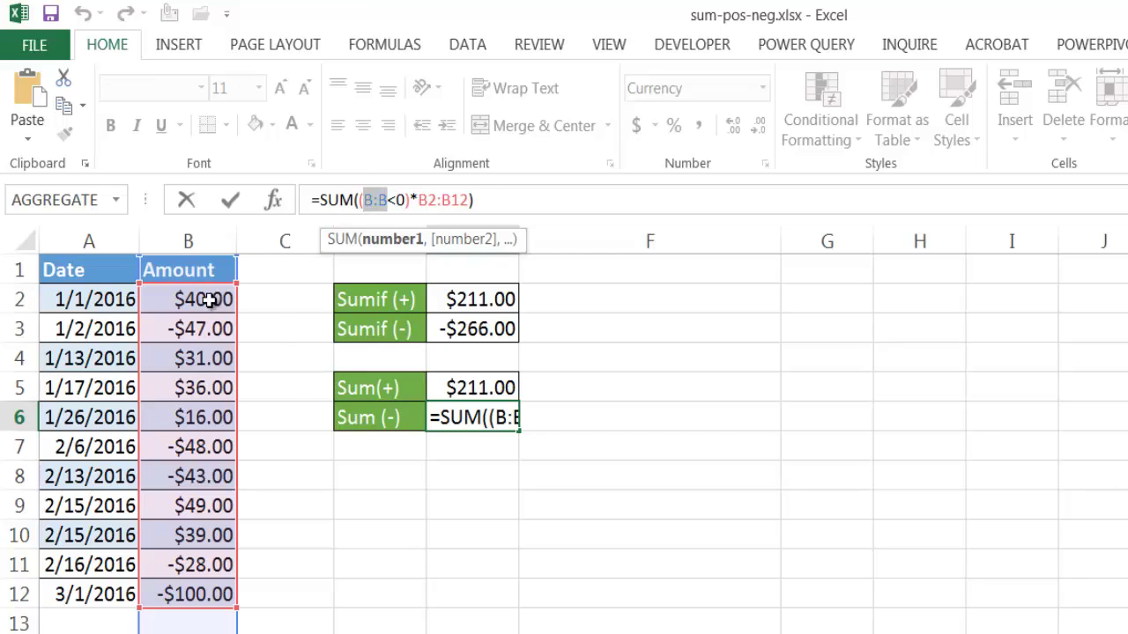
drag(210, 300, 206, 613)
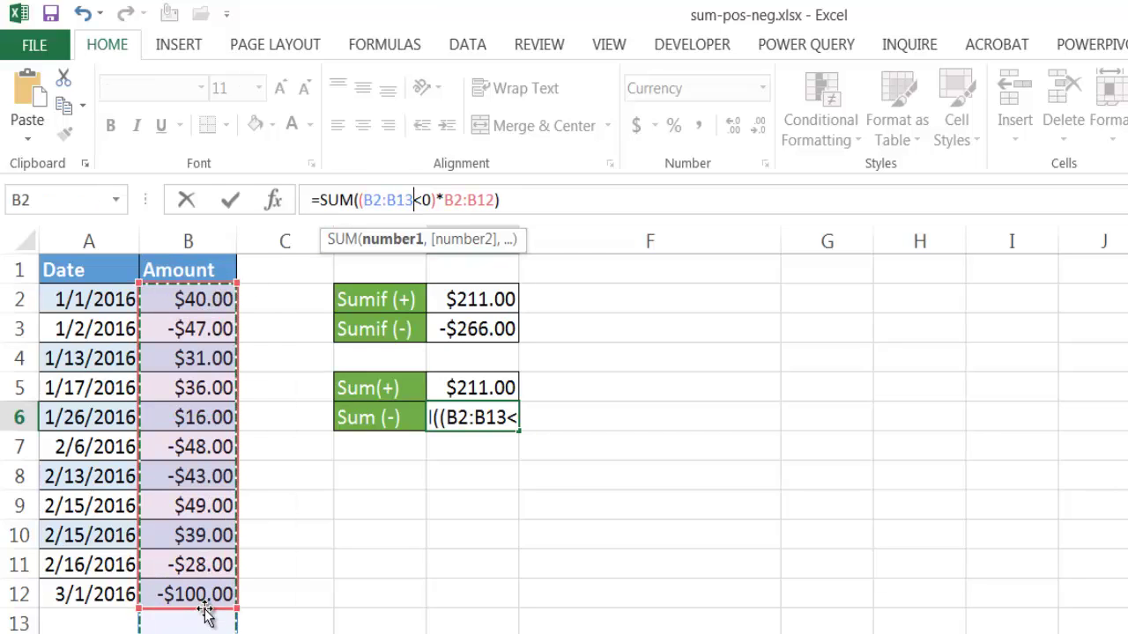
key(ctrl+shift+Return)
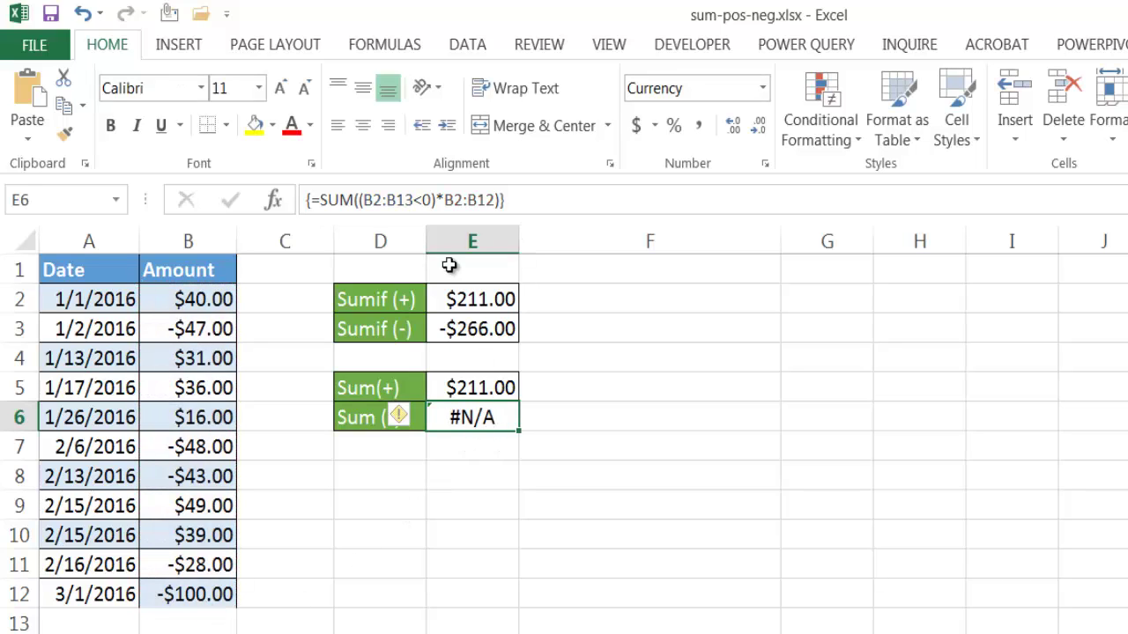
click(417, 201)
key(BackSpace)
text(2)
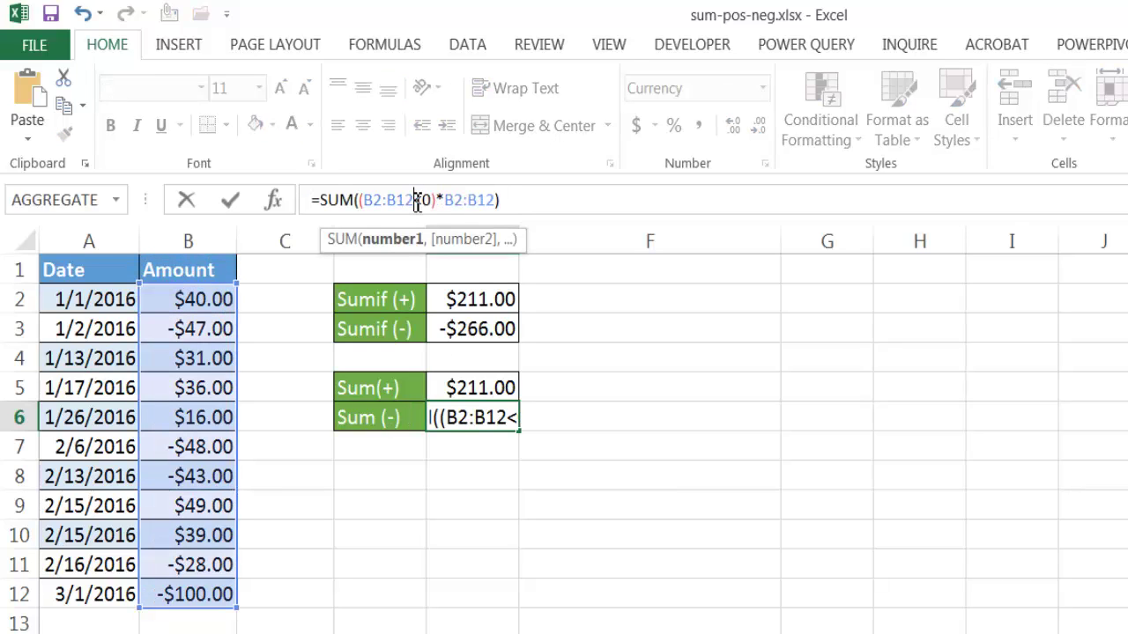
key(ctrl+shift+Return)
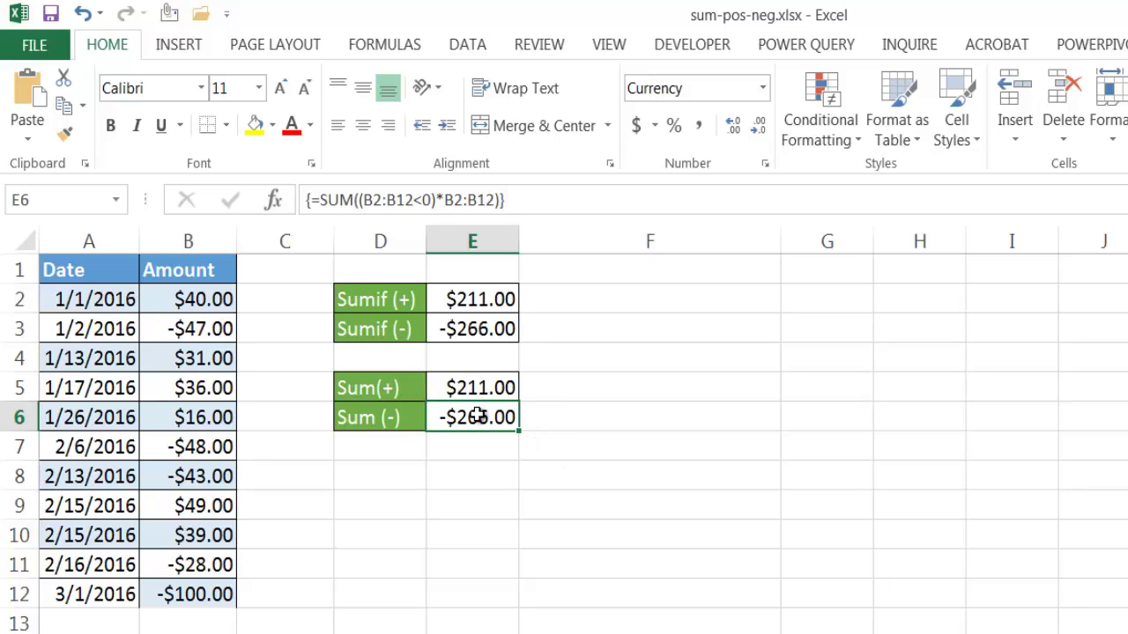
- Compare the array formula for negative amounts in E6 with the SUMIF formula in E3
click(194, 332)
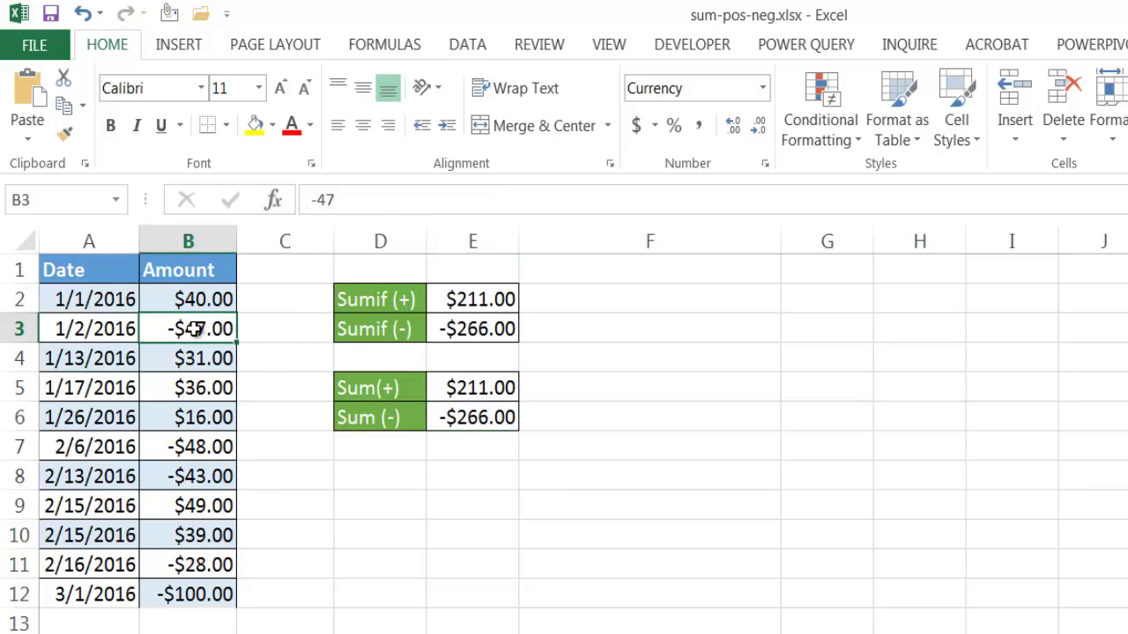
click(468, 417)
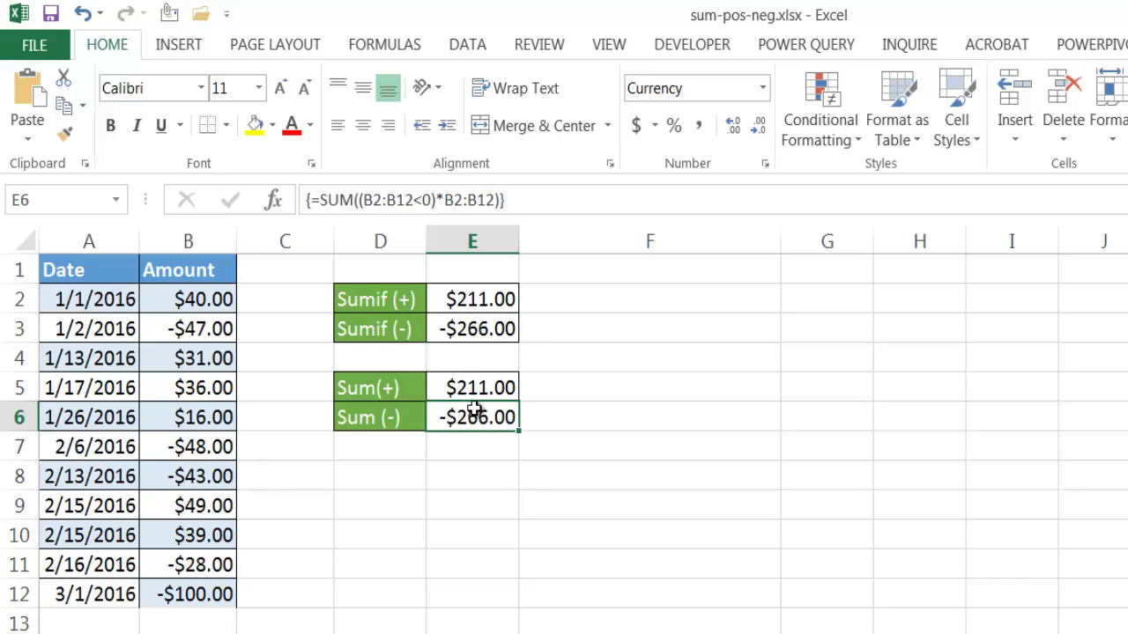
click(467, 328)
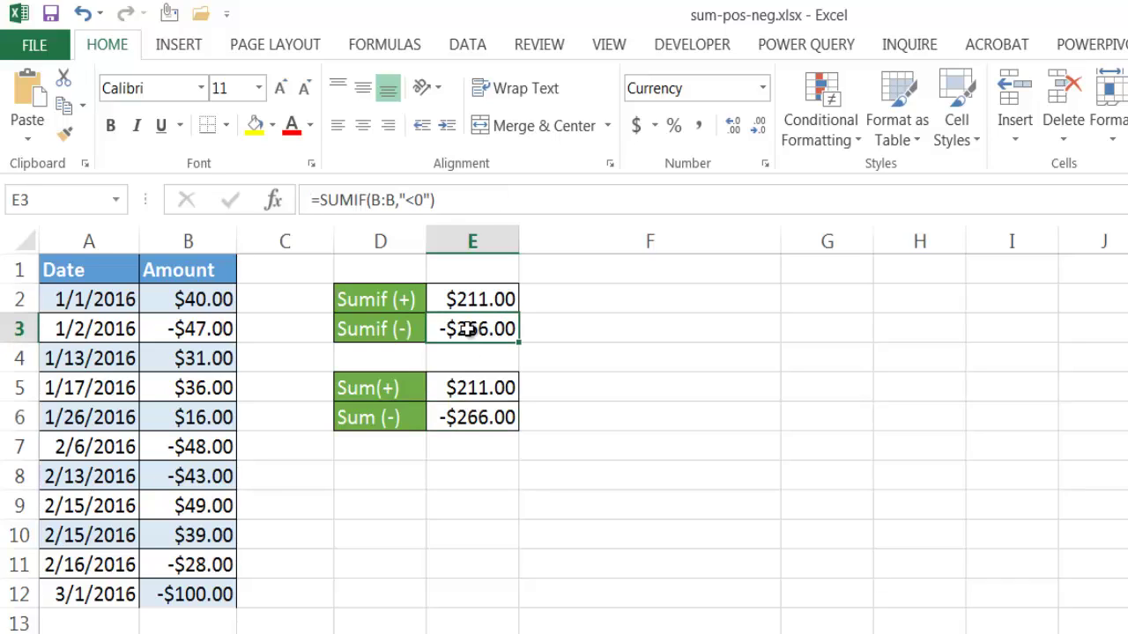